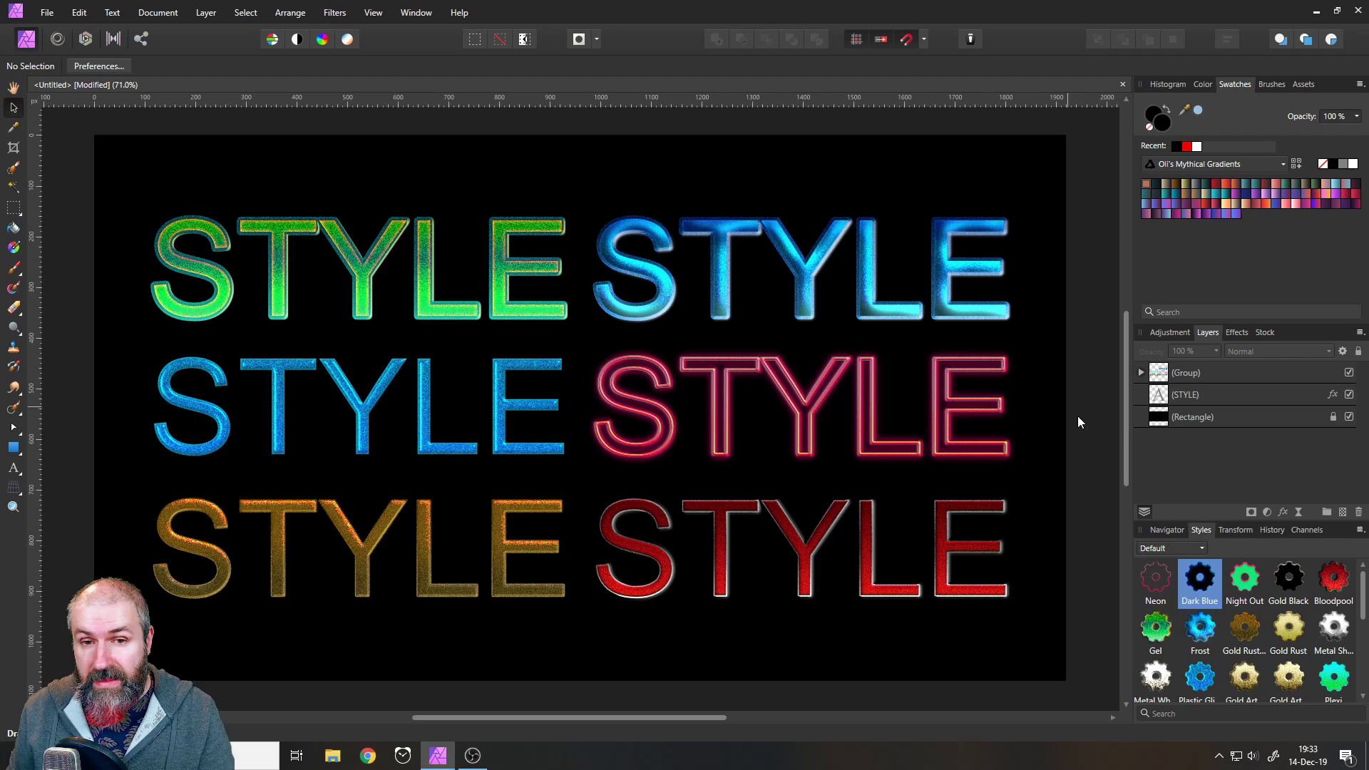
Select the green STYLE text at the top left of the page with the Move tool.
left_click(428, 278)
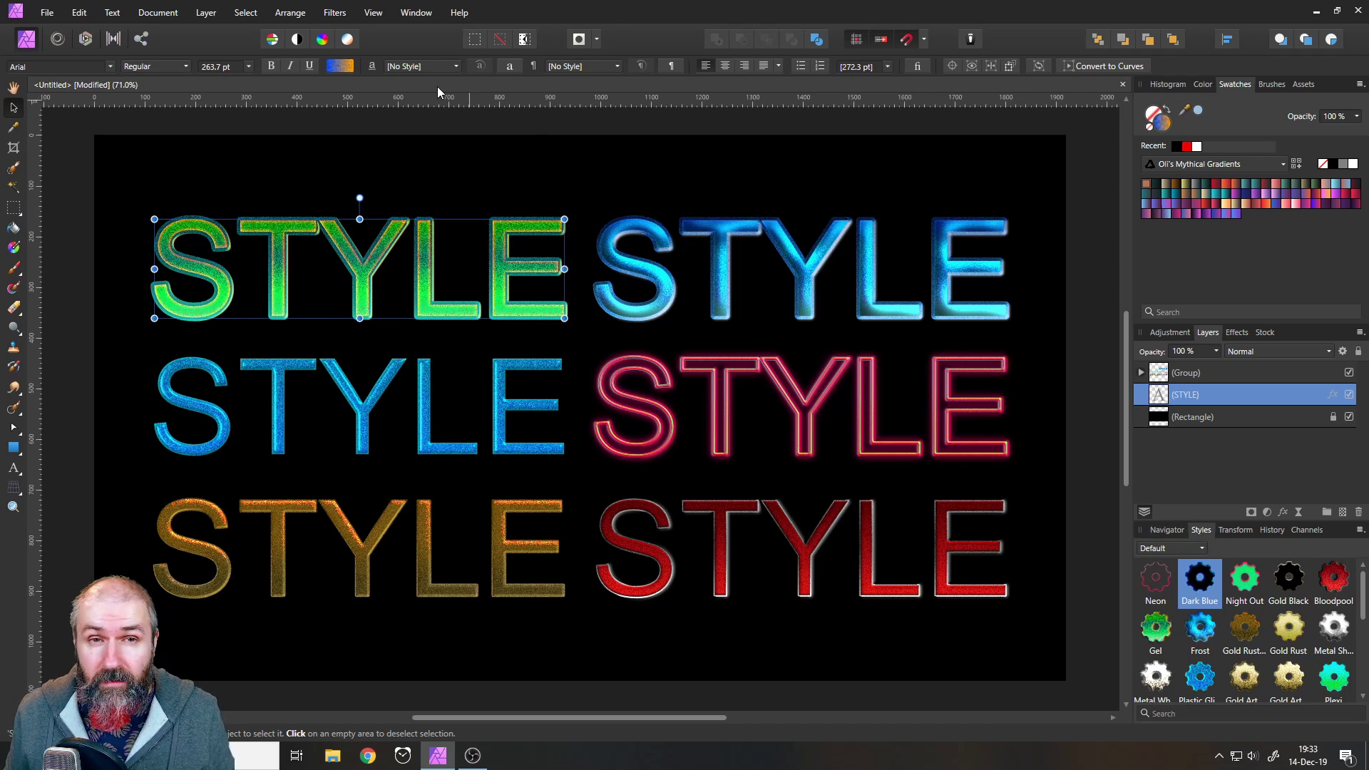
left_click(371, 15)
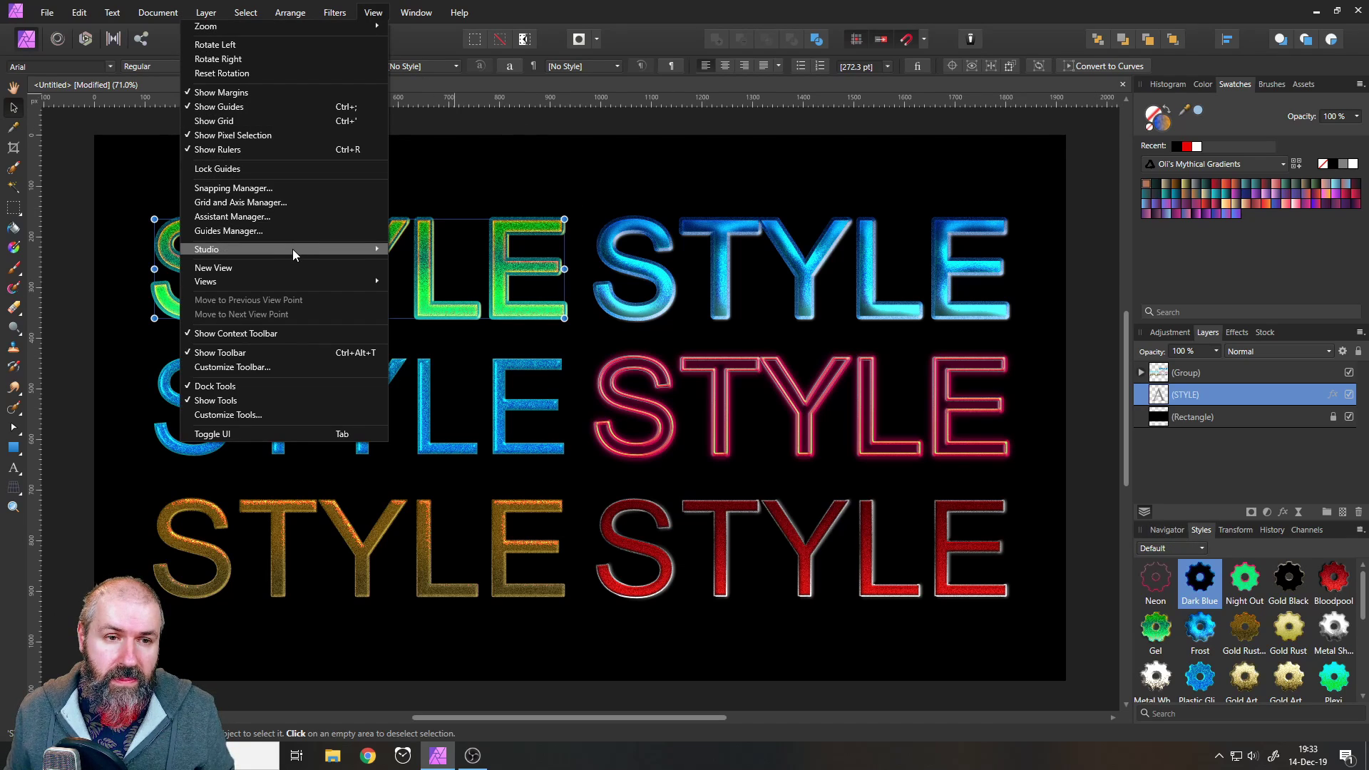
mouse_move(292, 250)
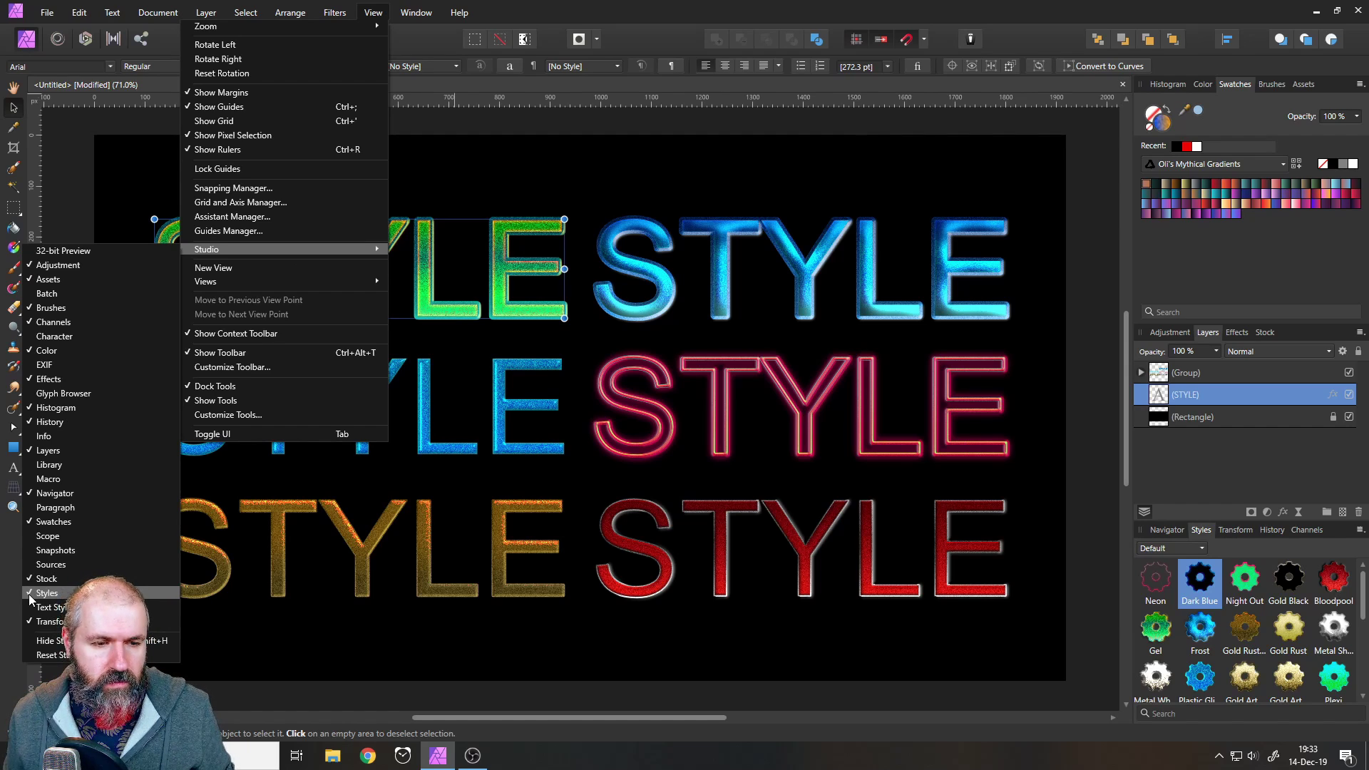
left_click(499, 282)
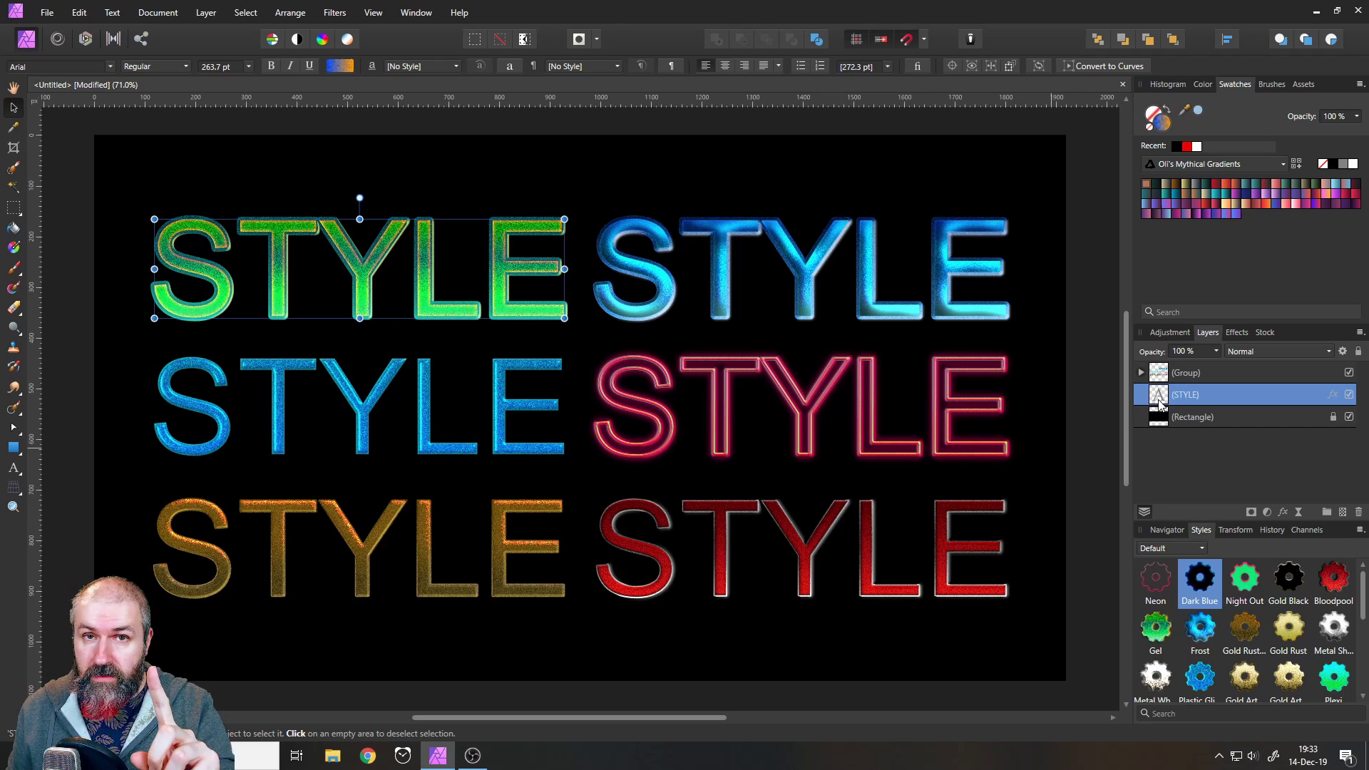
Delete the group of five extra STYLE copies and draw a heart below right of the text.
left_click(1160, 372)
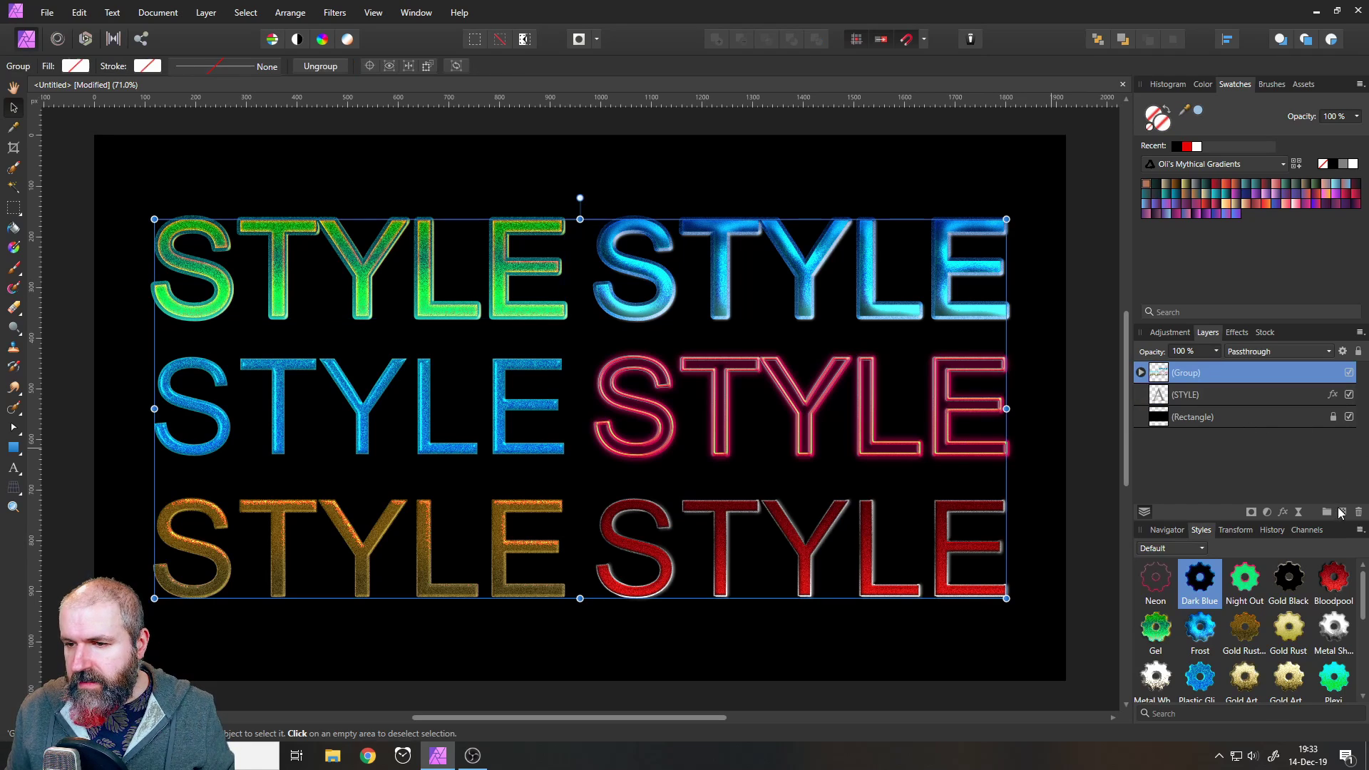
key("Delete")
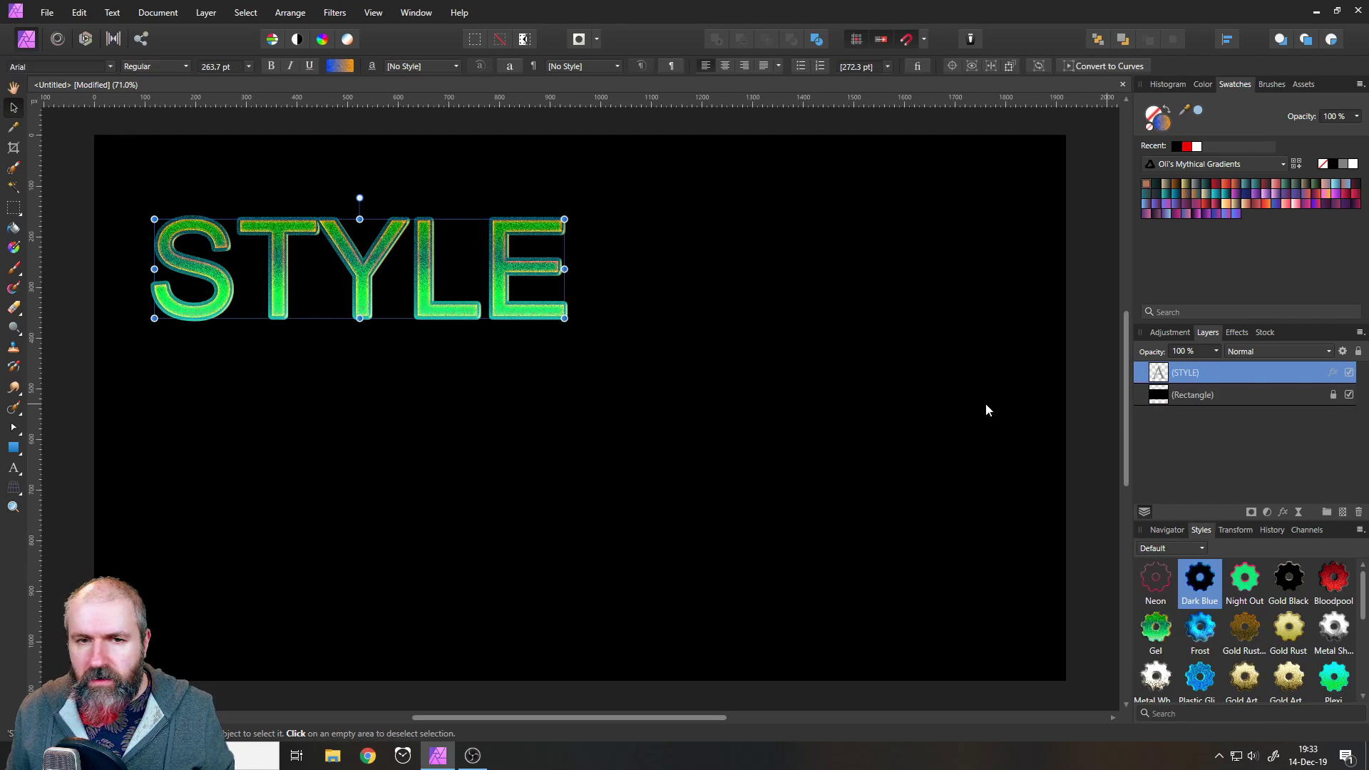
left_click(18, 453)
left_click(43, 439)
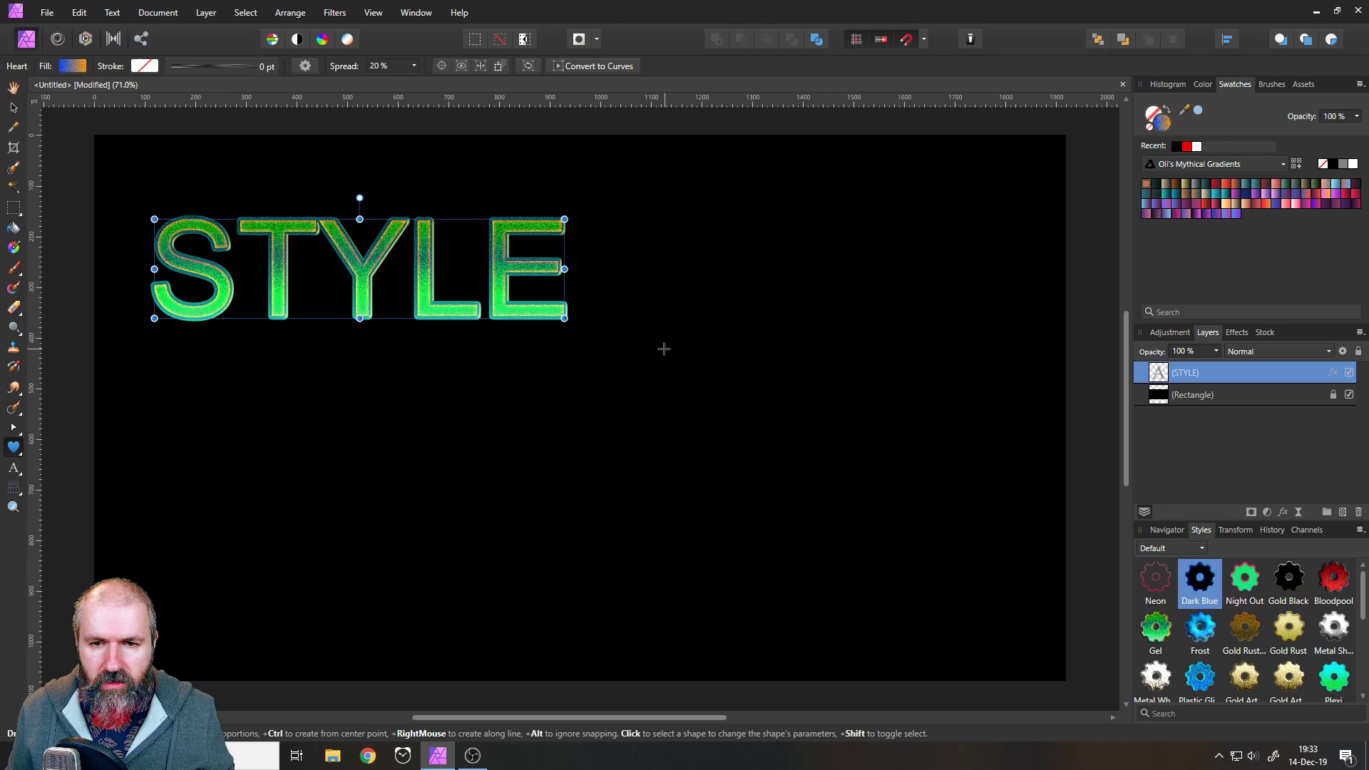
left_click_drag(664, 348, 885, 664)
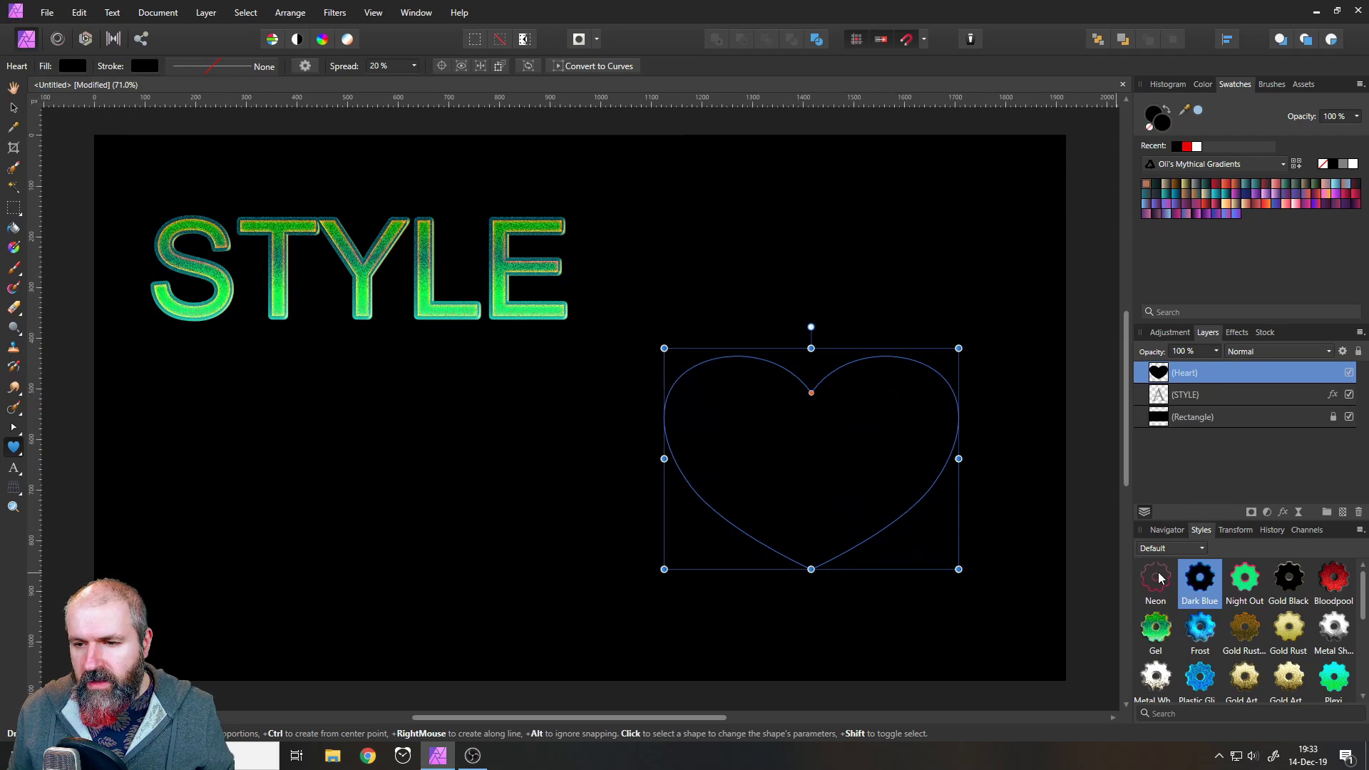
Try the Night Out, Bloodpool and Gel styles on the heart, settle on Frost, then deselect.
left_click(1206, 584)
left_click(1239, 579)
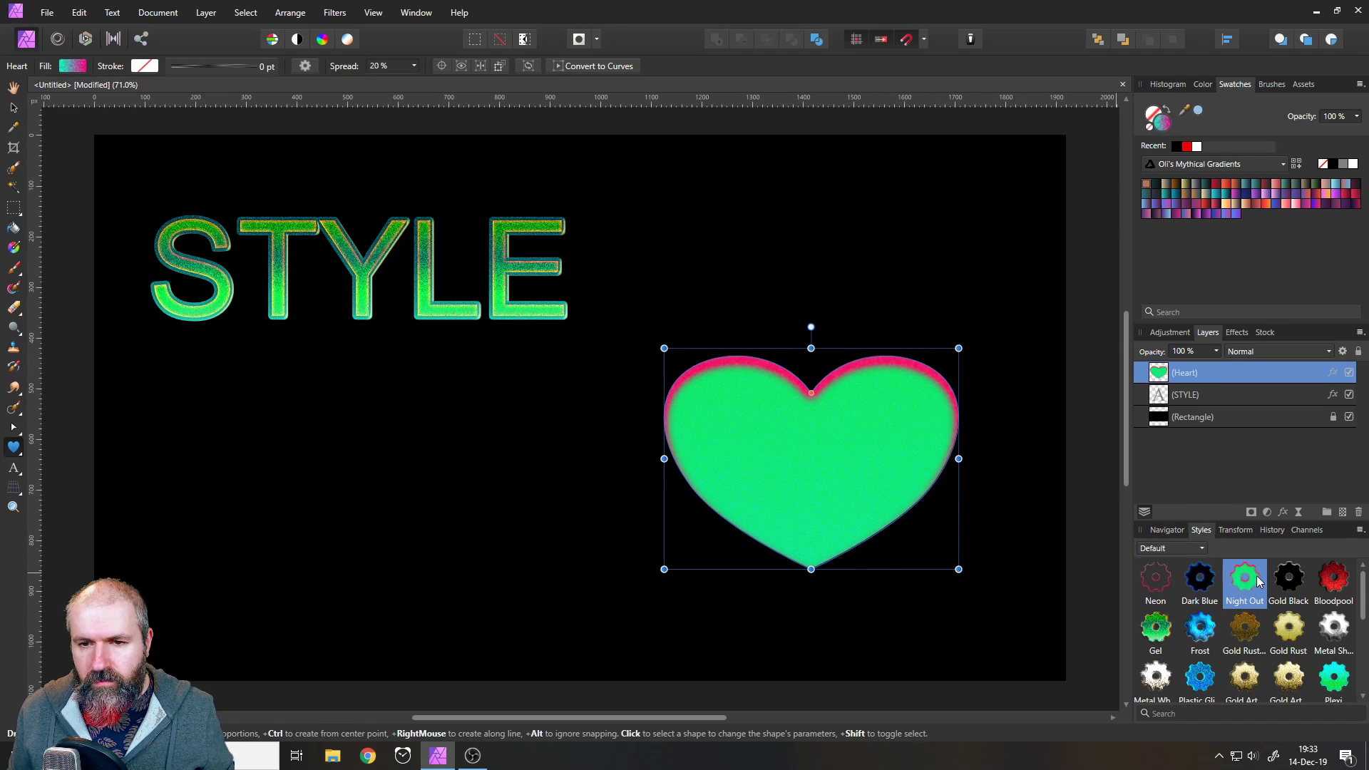
left_click(1333, 578)
left_click(1156, 627)
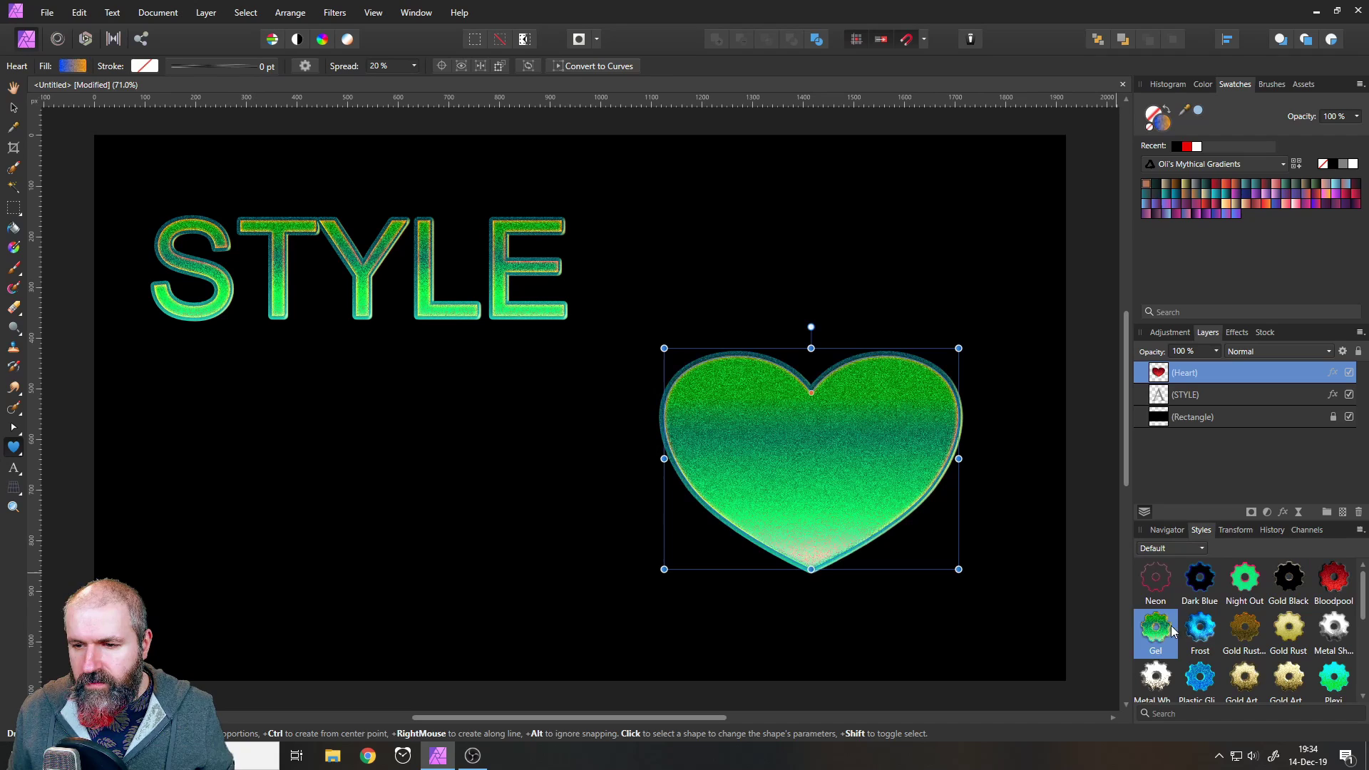
left_click(1200, 627)
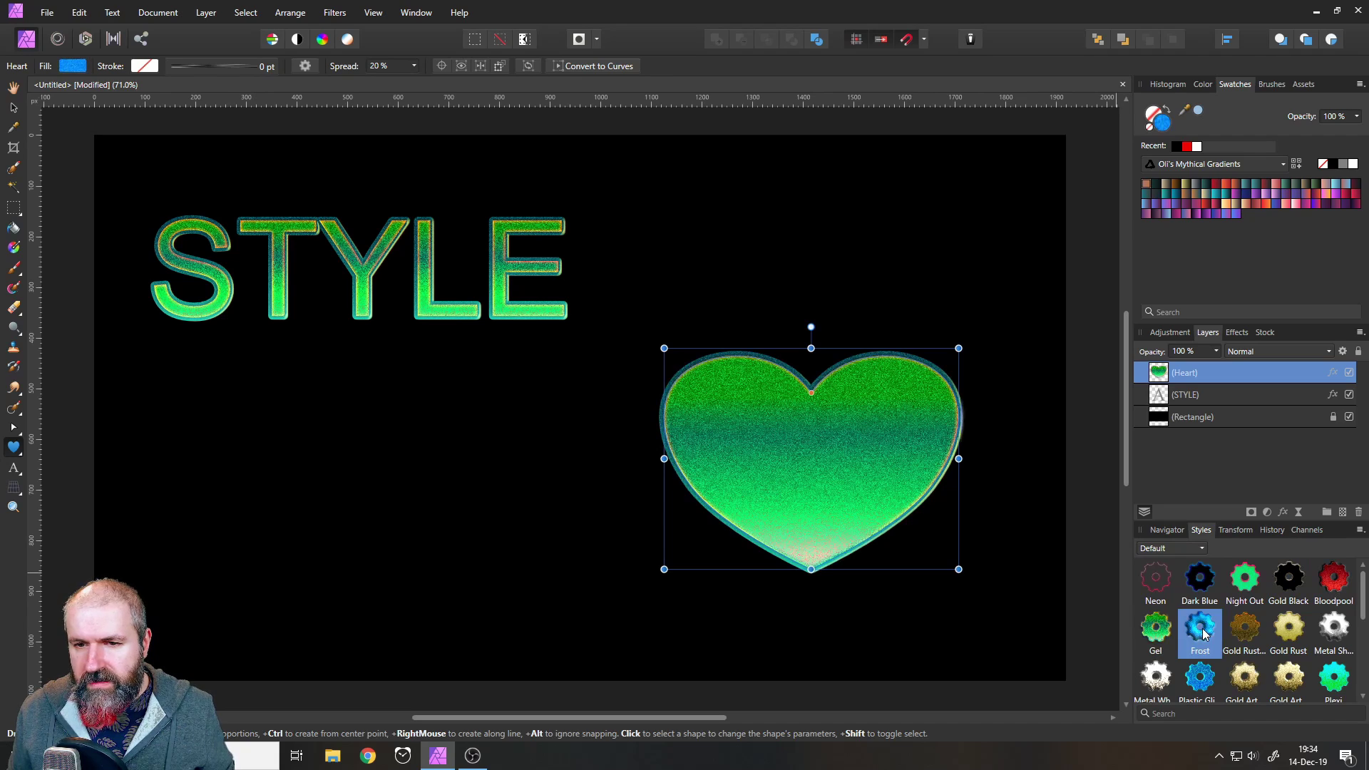
left_click(13, 107)
left_click(1038, 422)
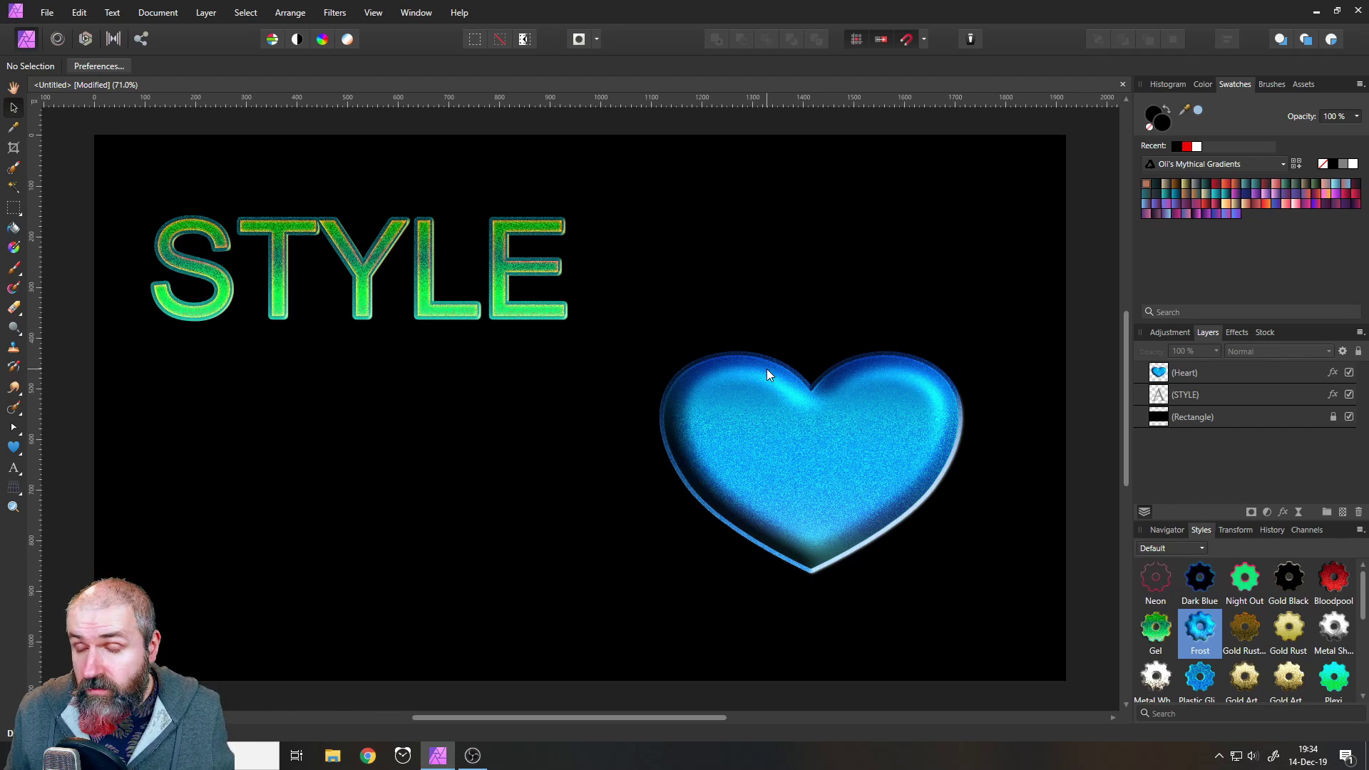
Shift the heart toward the lower right, enlarge the STYLE text across the page, then reselect the heart.
left_click_drag(811, 483, 889, 516)
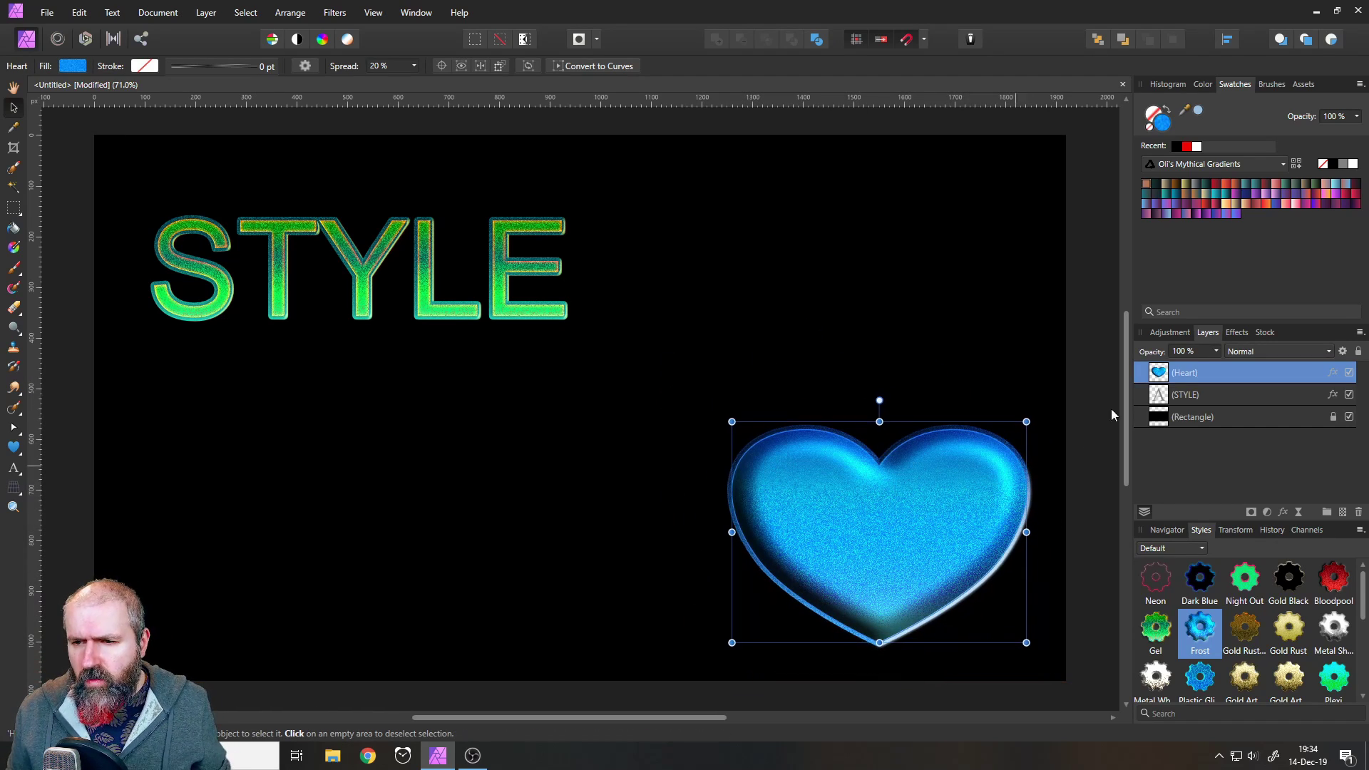
left_click(1170, 395)
left_click_drag(563, 318, 868, 390)
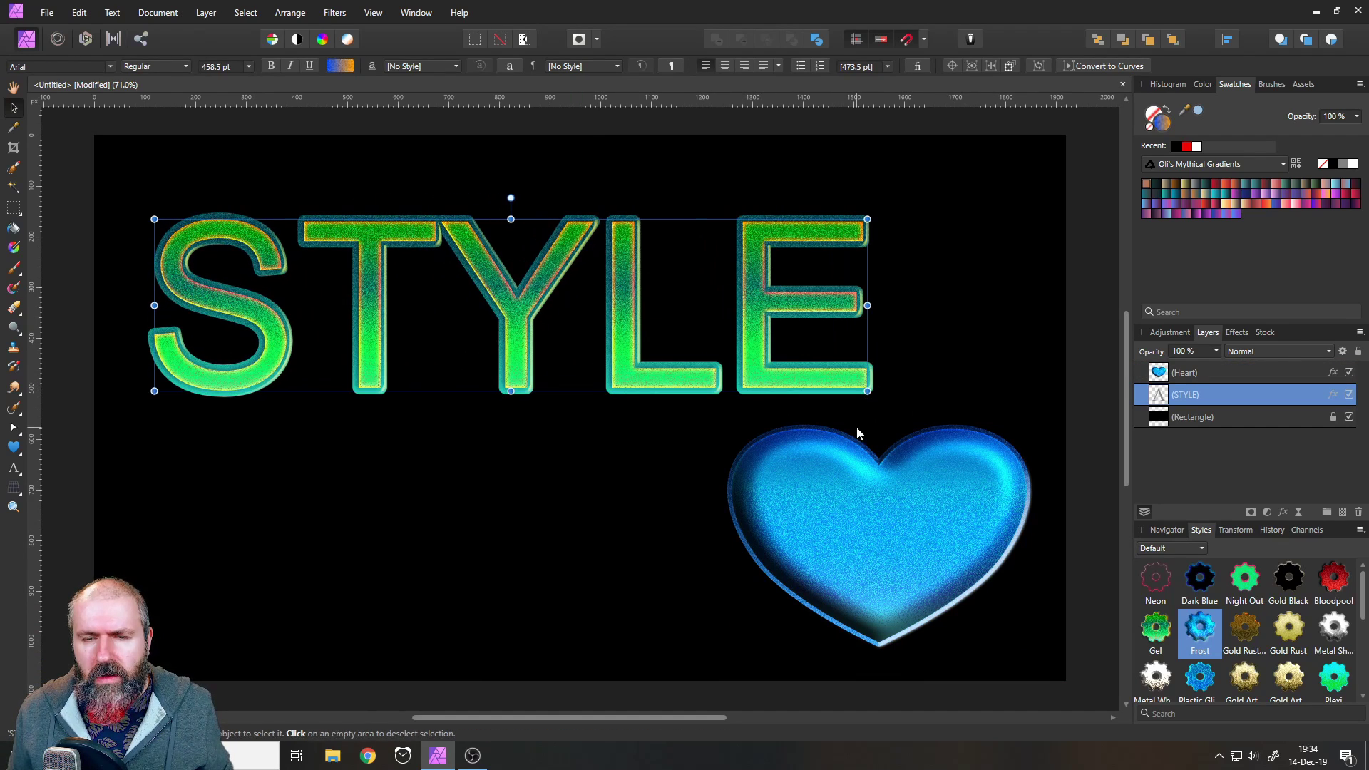
left_click(76, 132)
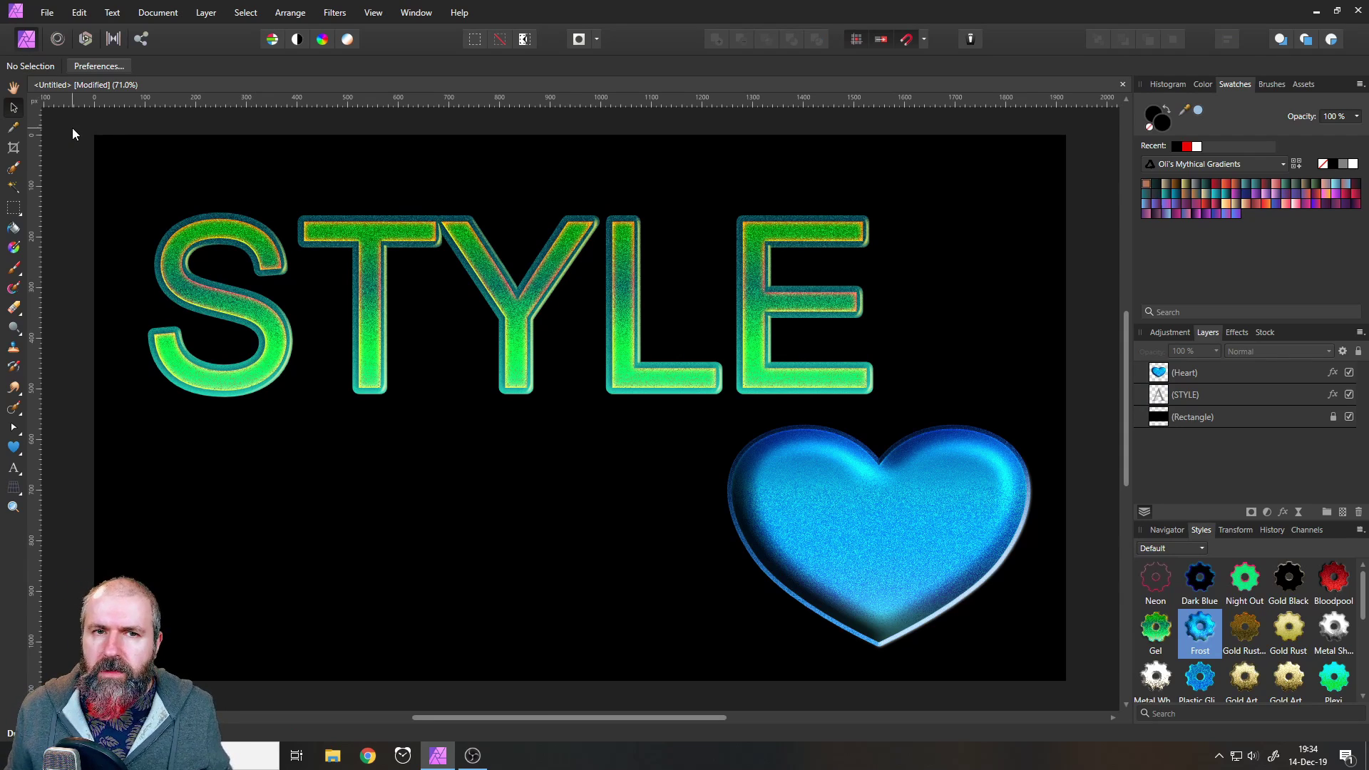
left_click(950, 515)
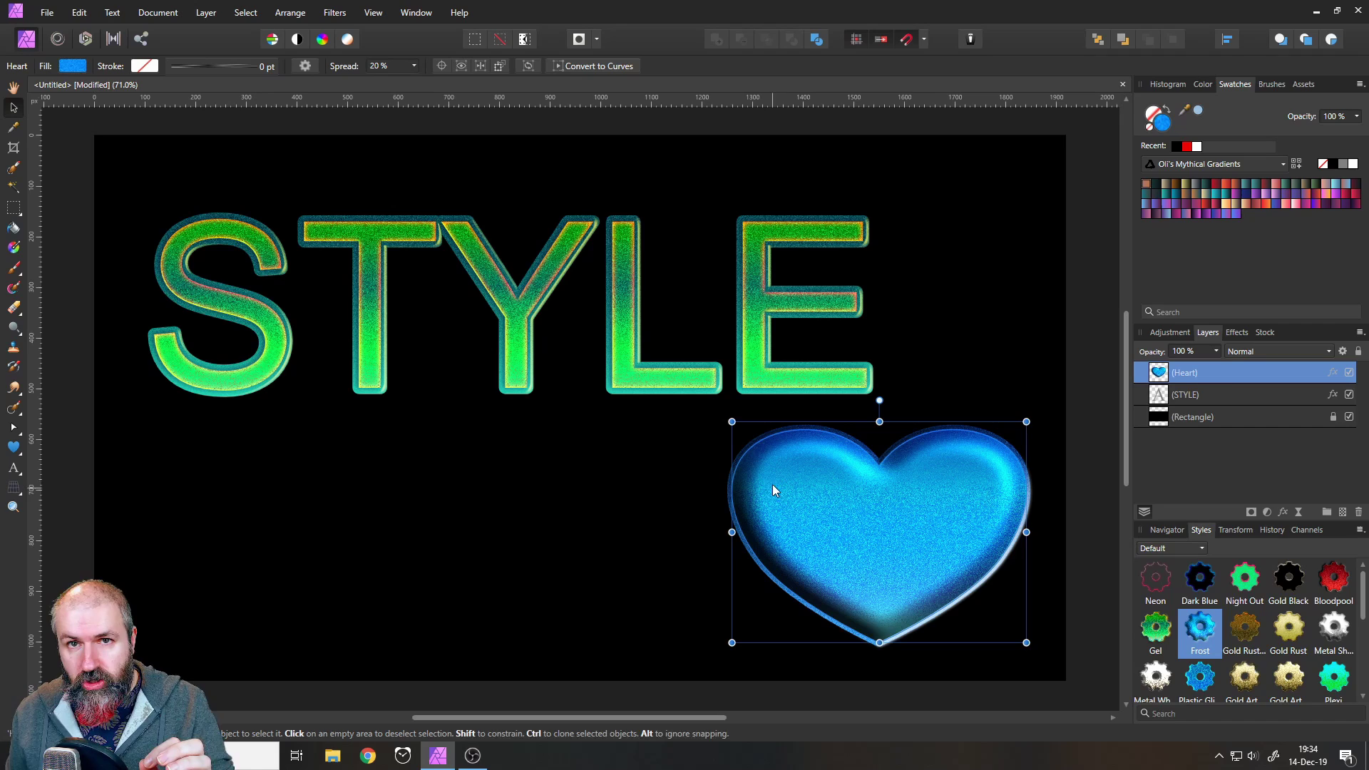
left_click(70, 69)
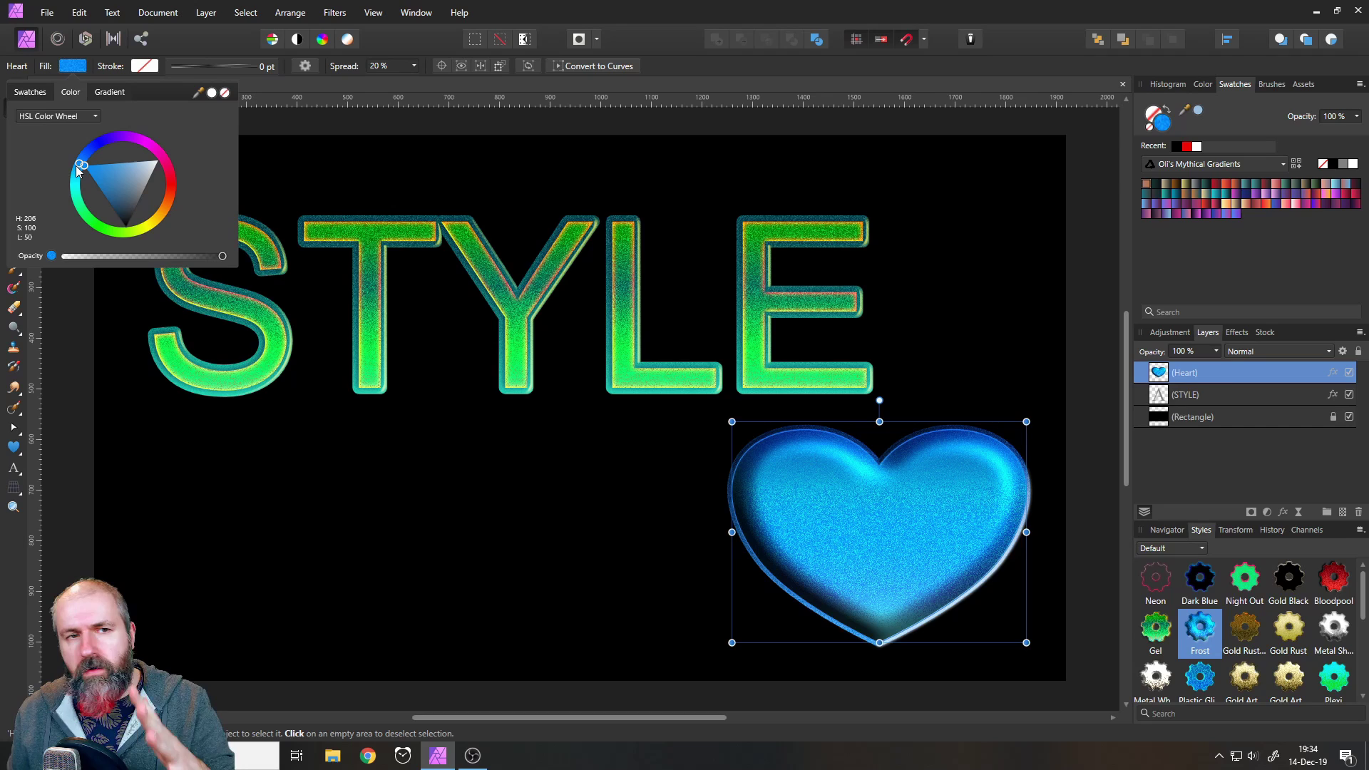
left_click(346, 231)
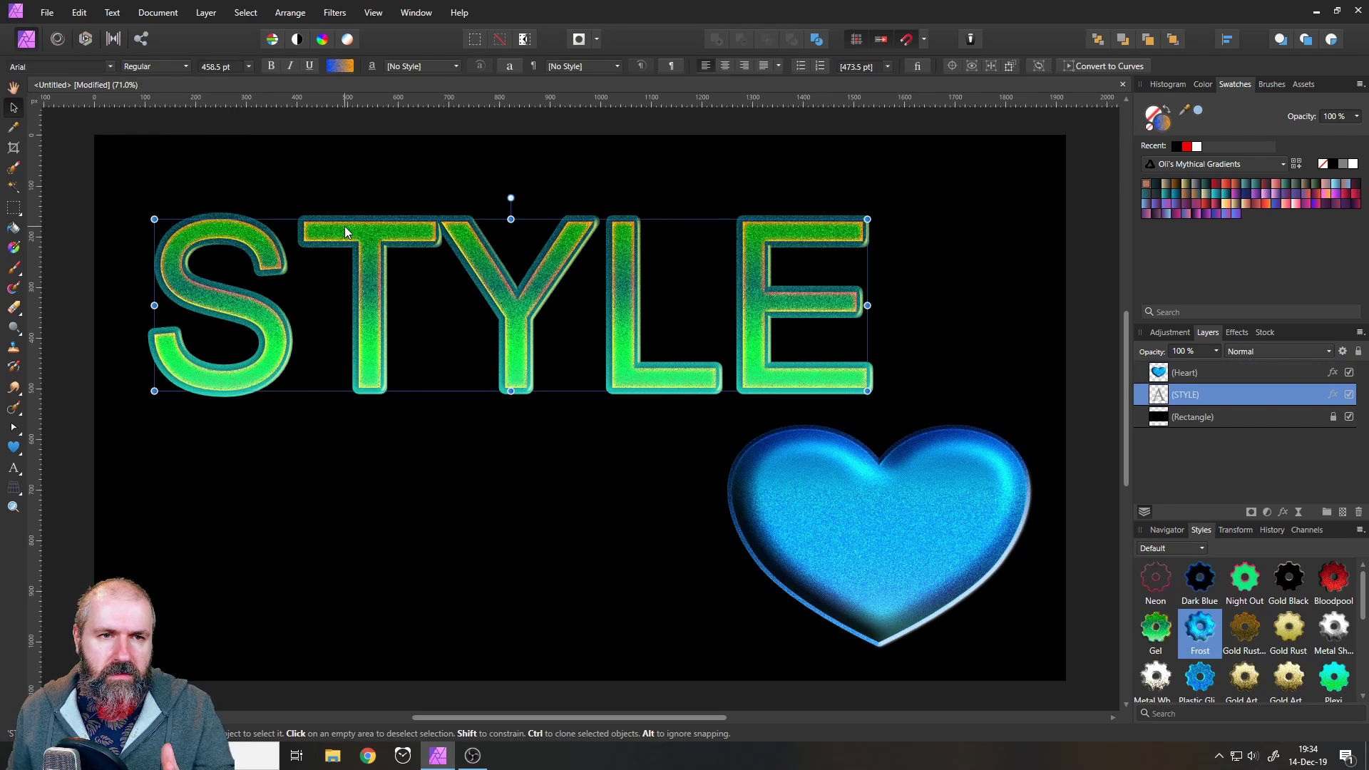
left_click(338, 67)
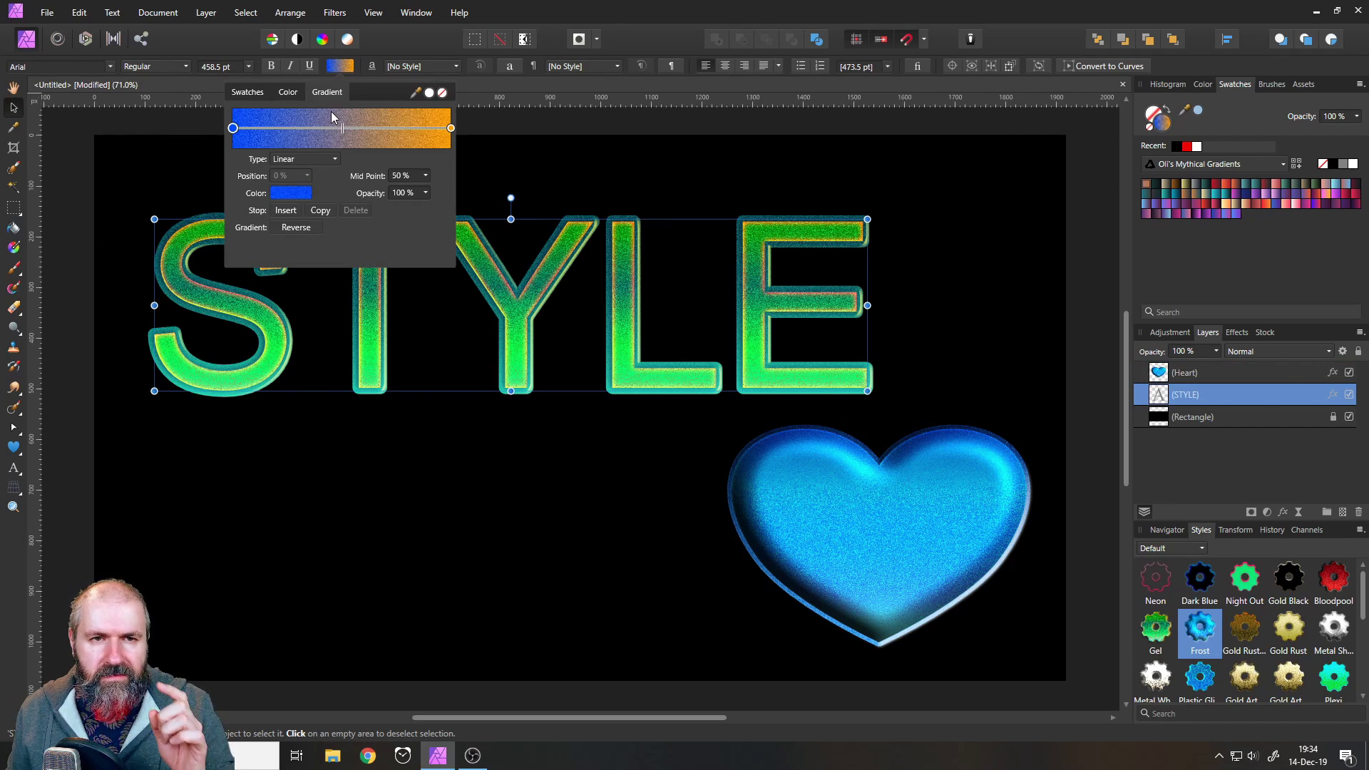
left_click(342, 71)
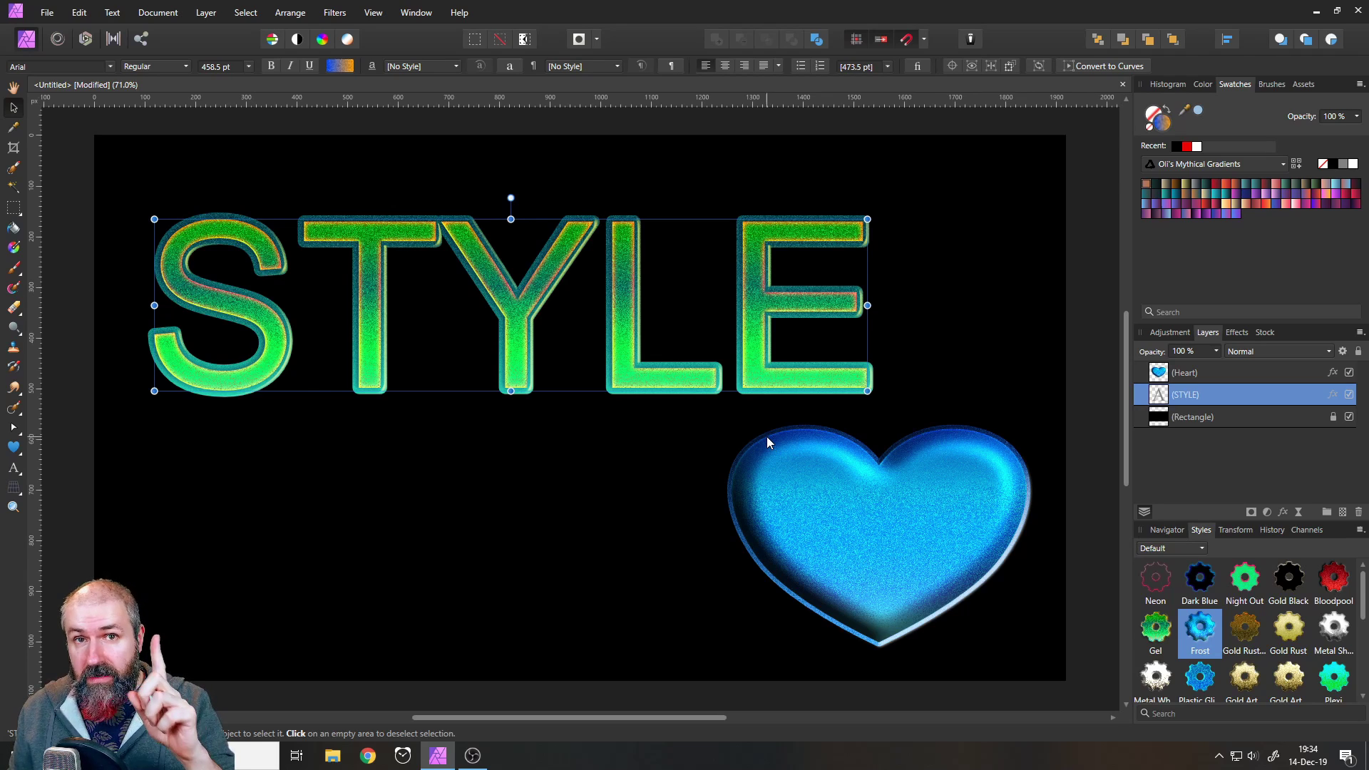
left_click(782, 482)
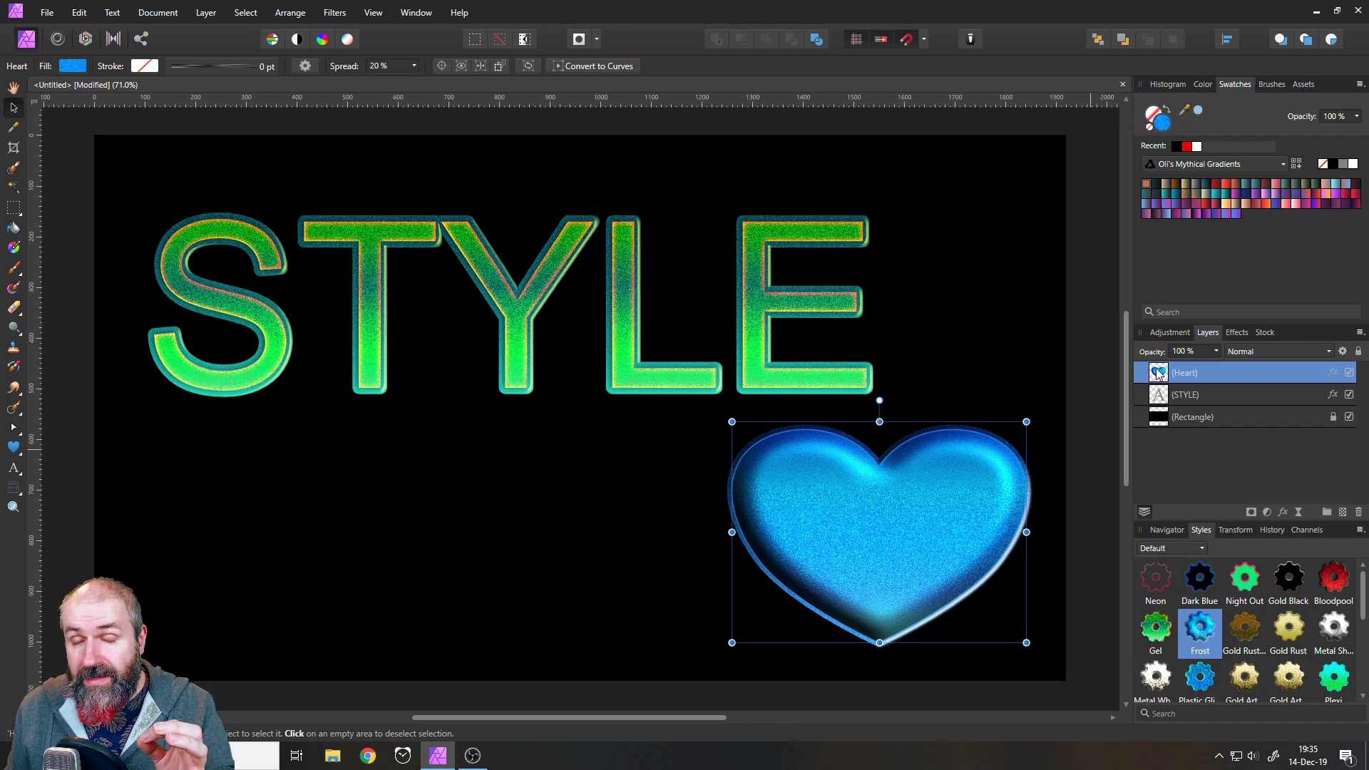
Show the heart's Effects list instead of Layers, scrolled to the top, after briefly checking View > Studio.
left_click(1238, 334)
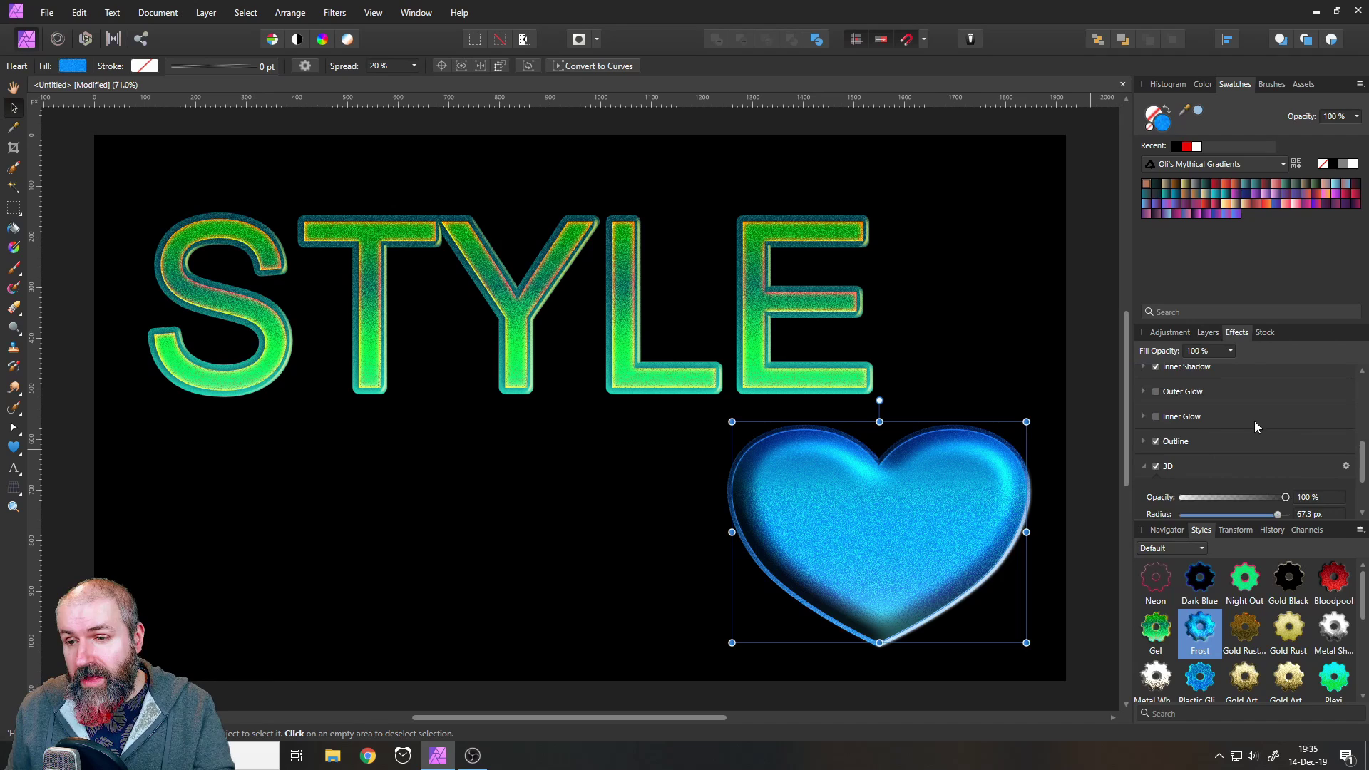
scroll(1256, 427, "up", 2)
left_click_drag(1364, 457, 1364, 412)
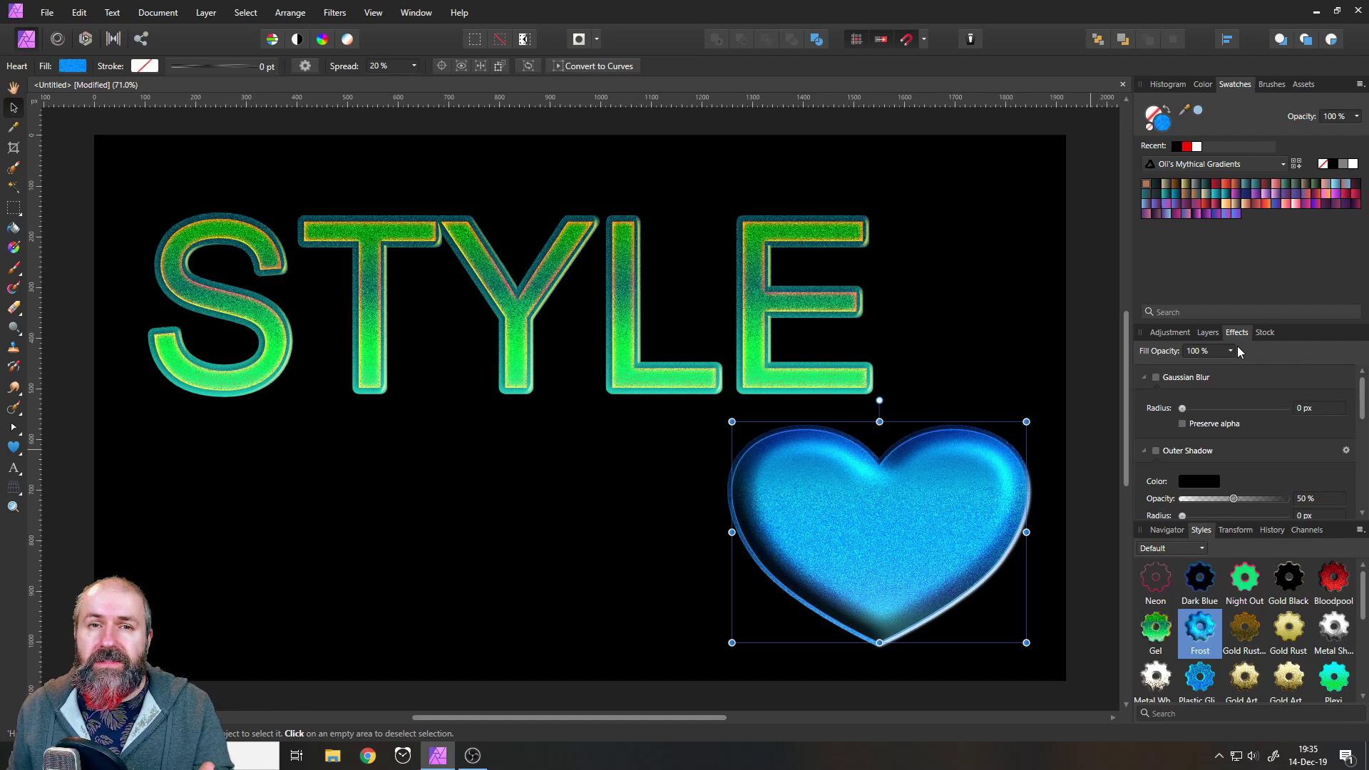
left_click(369, 18)
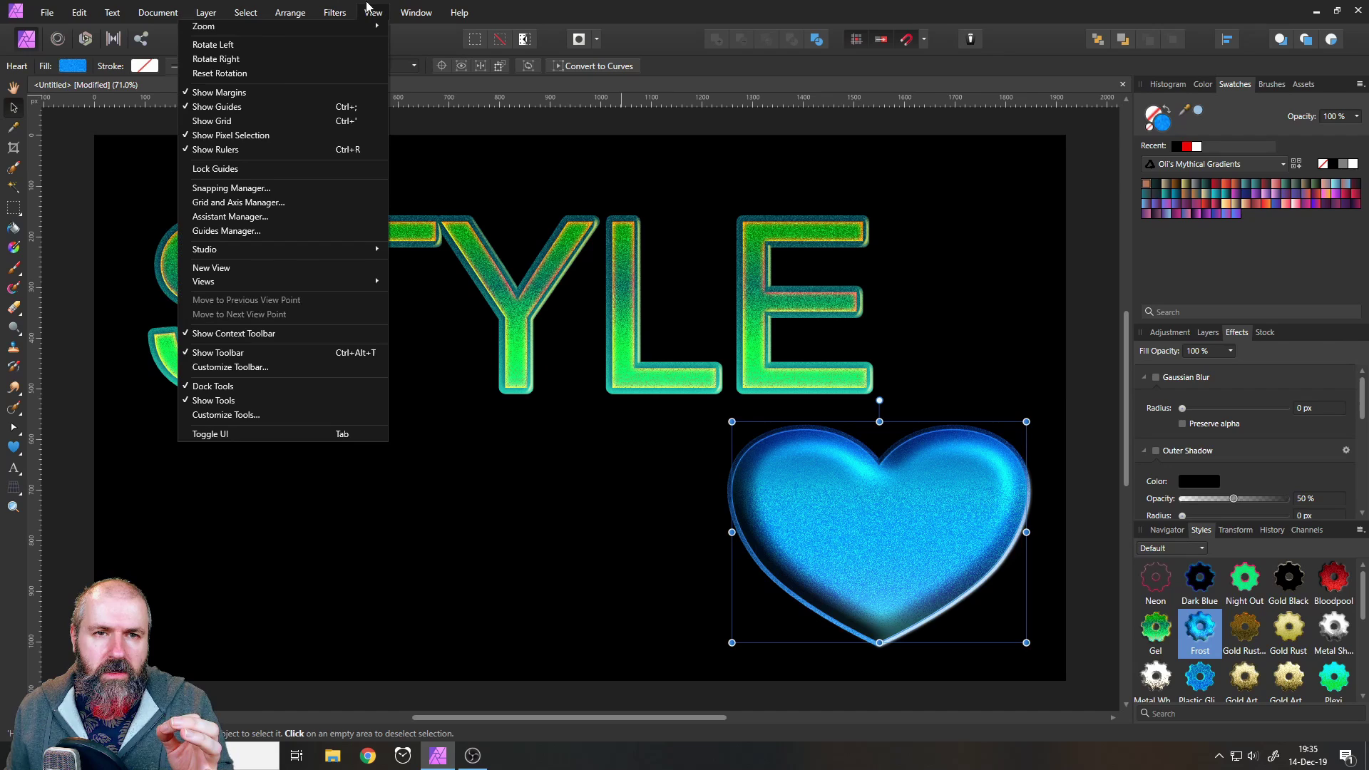
mouse_move(314, 250)
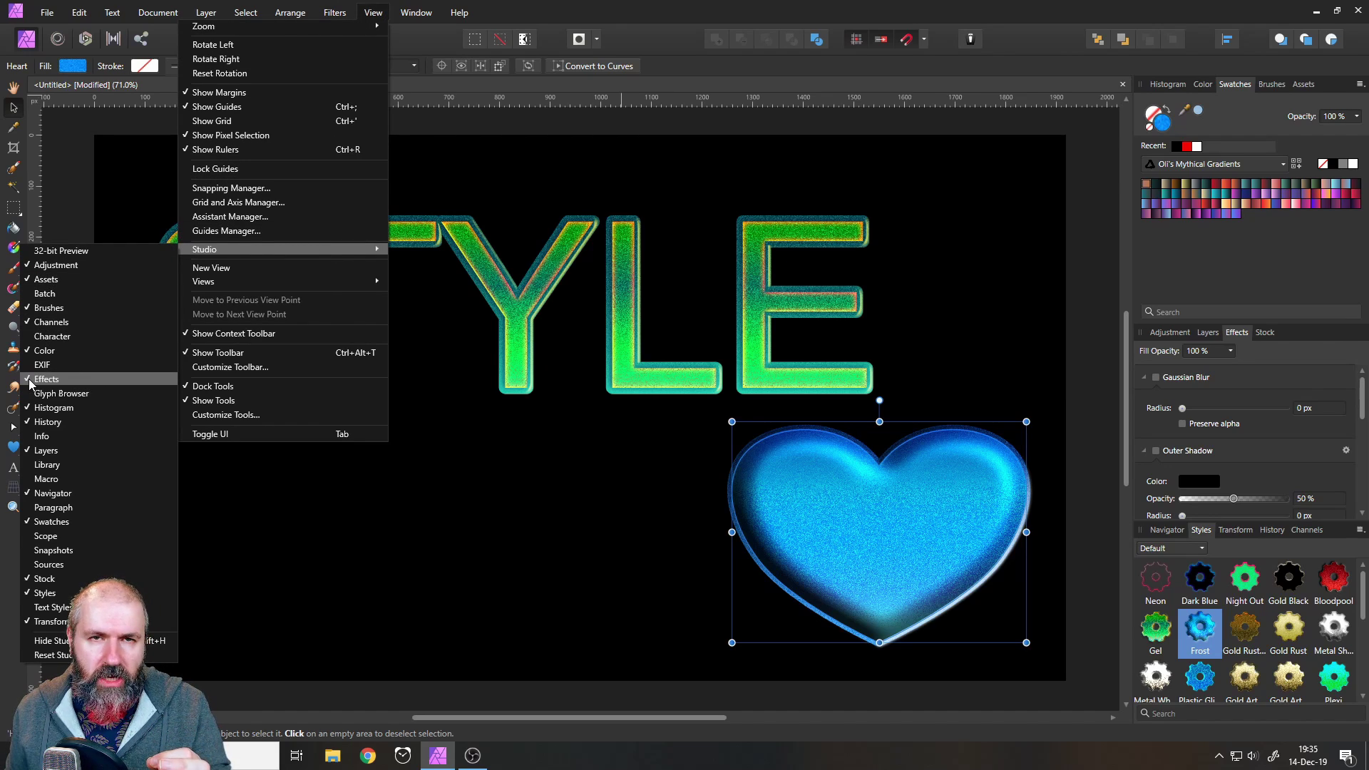
left_click(372, 14)
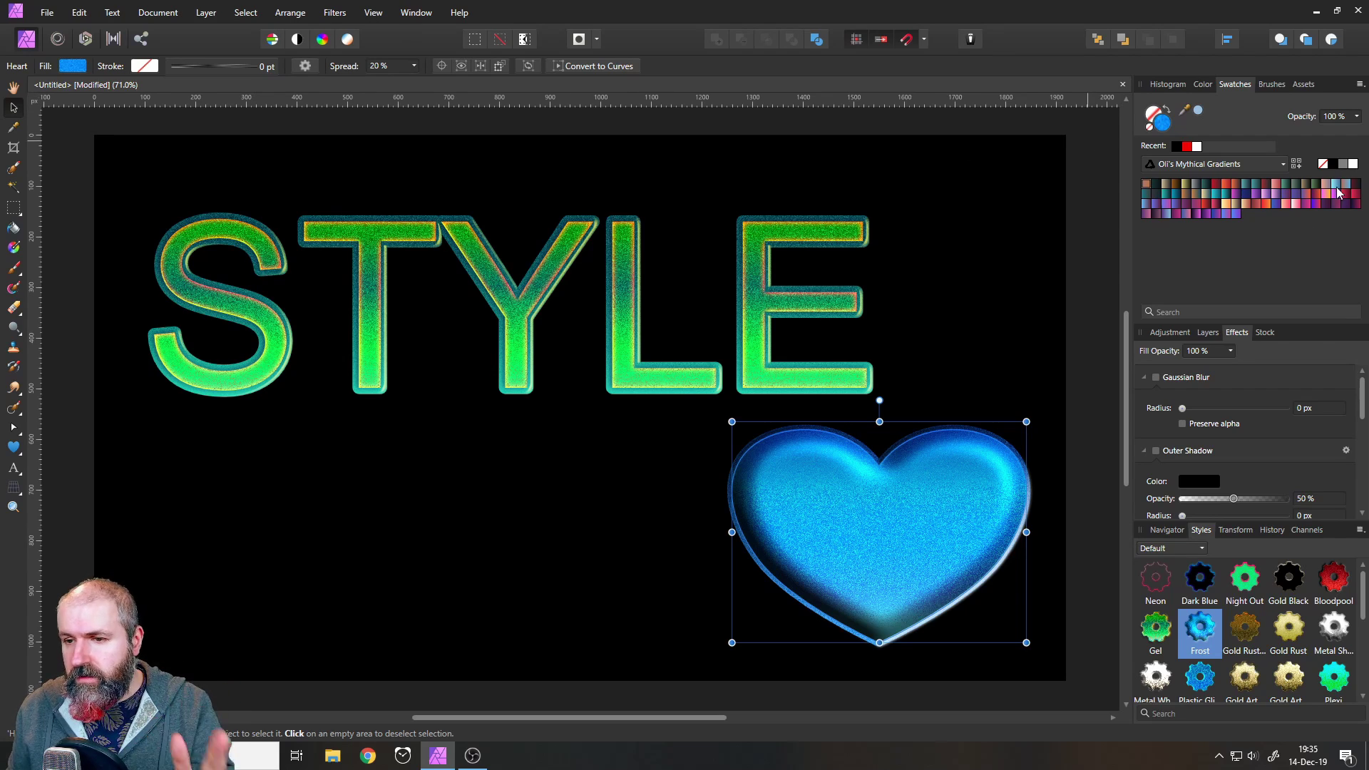
Toggle the heart's blue 8.5 px Outline effect off and on to compare, leaving it enabled.
left_click_drag(1361, 393, 1359, 465)
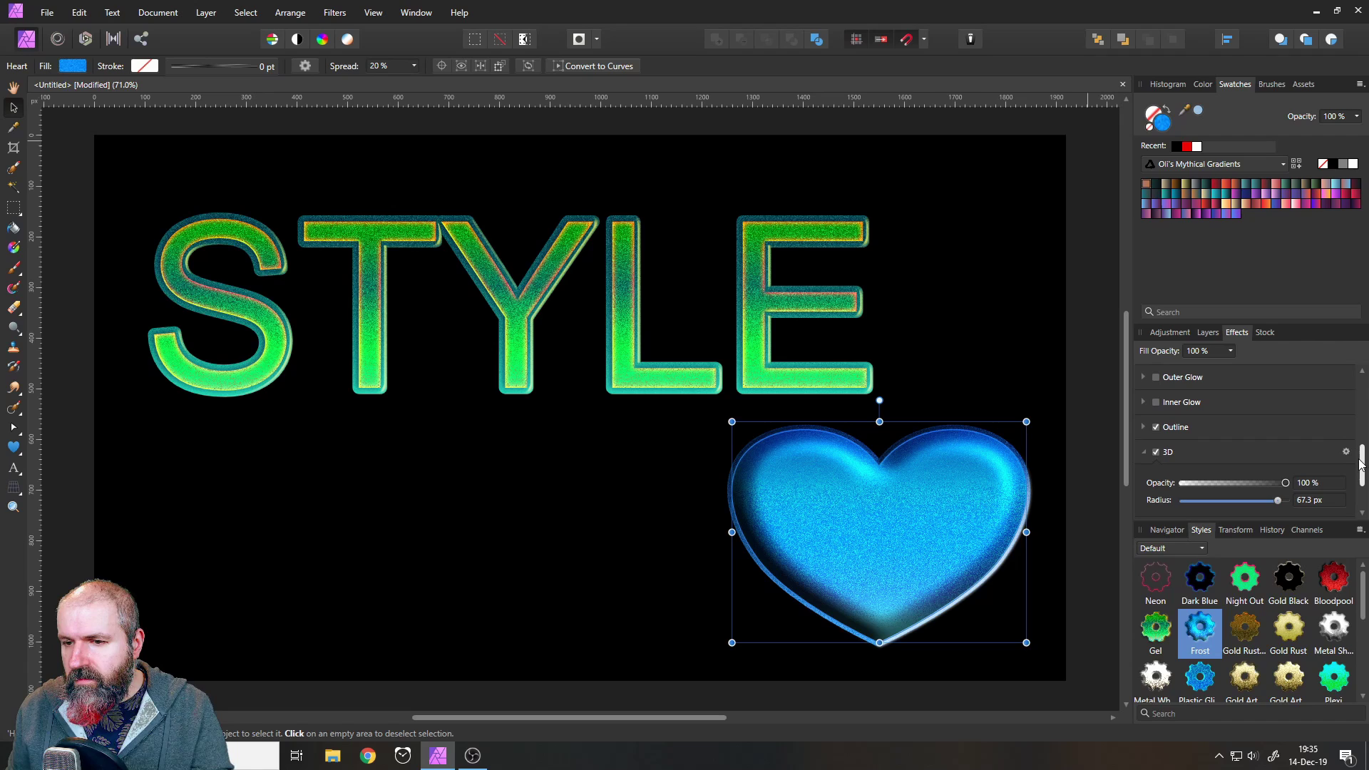
left_click(1156, 427)
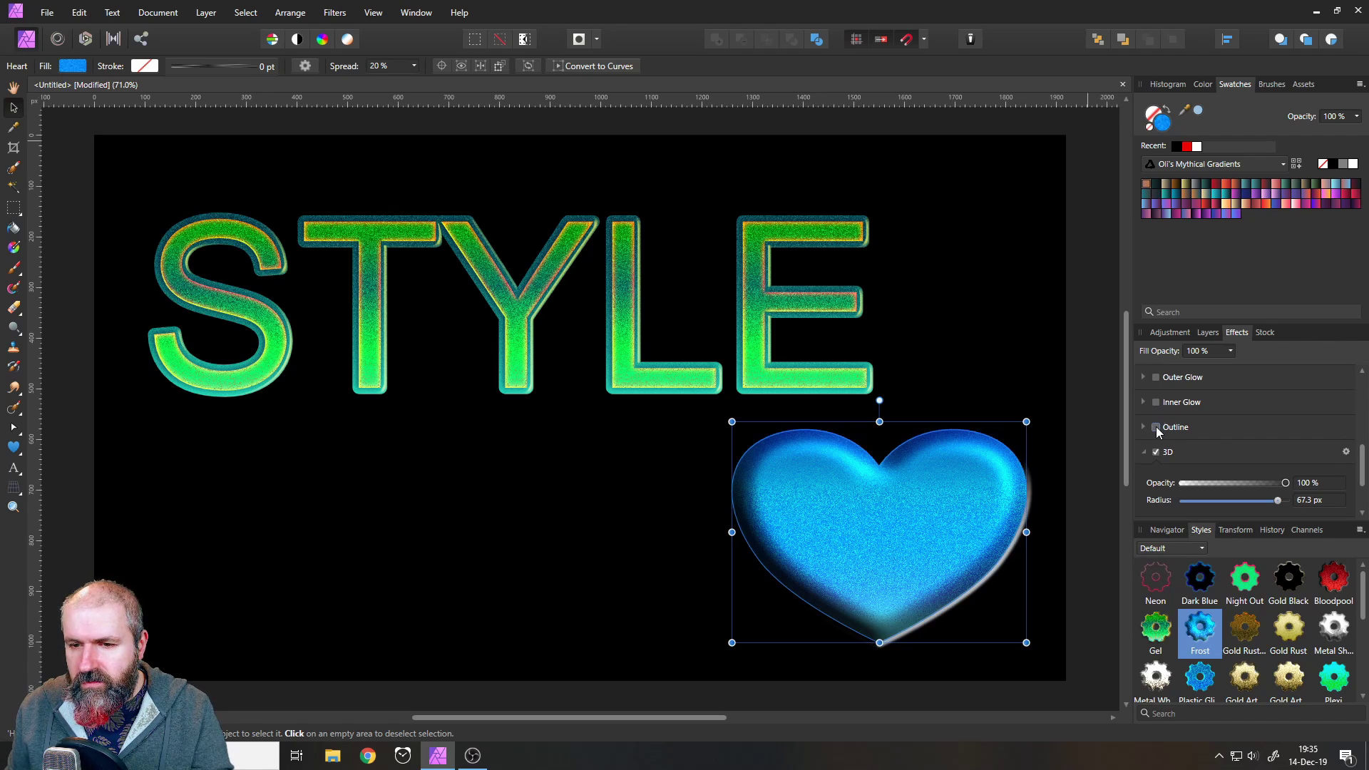
left_click(1157, 427)
left_click(1157, 426)
left_click(1157, 426)
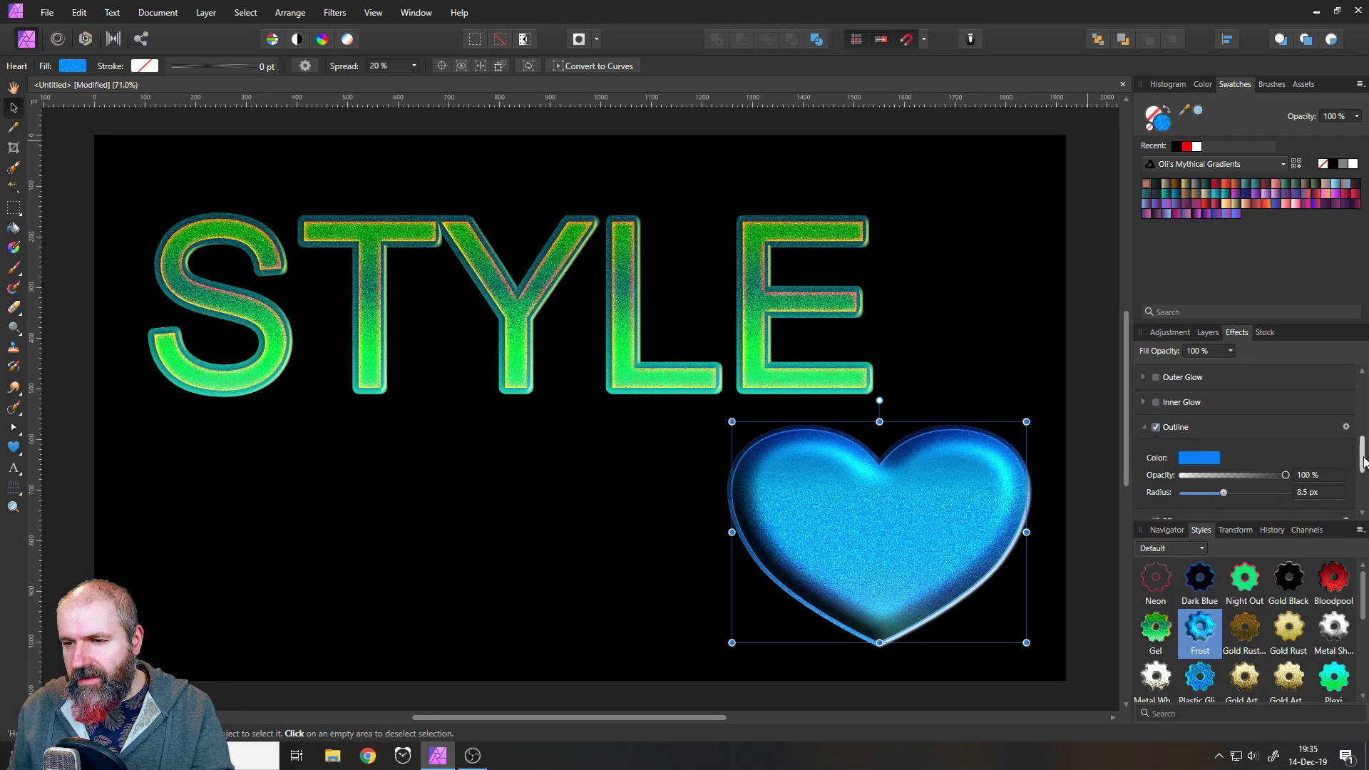
left_click_drag(1363, 457, 1364, 464)
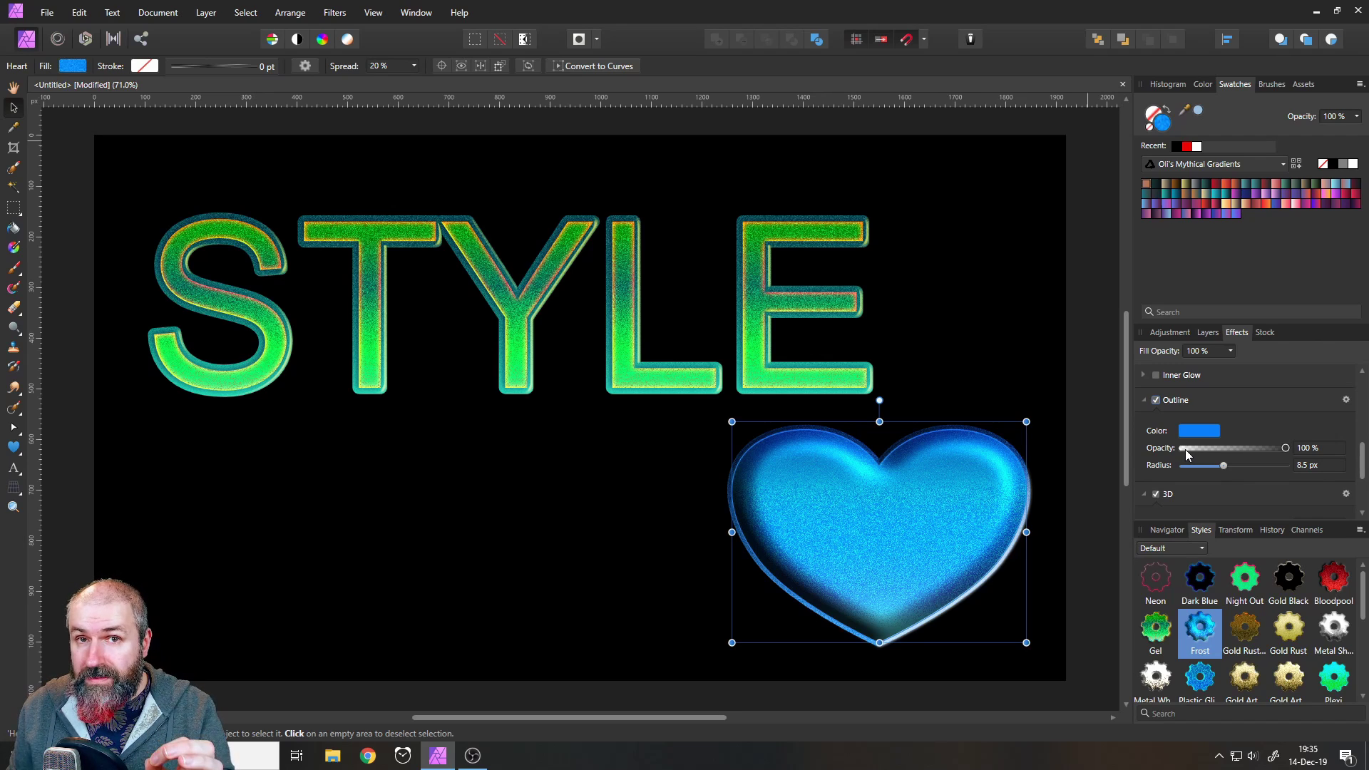
Open the Outline's full Layer Effects dialog and move it left, clear of the heart and text.
left_click(1347, 400)
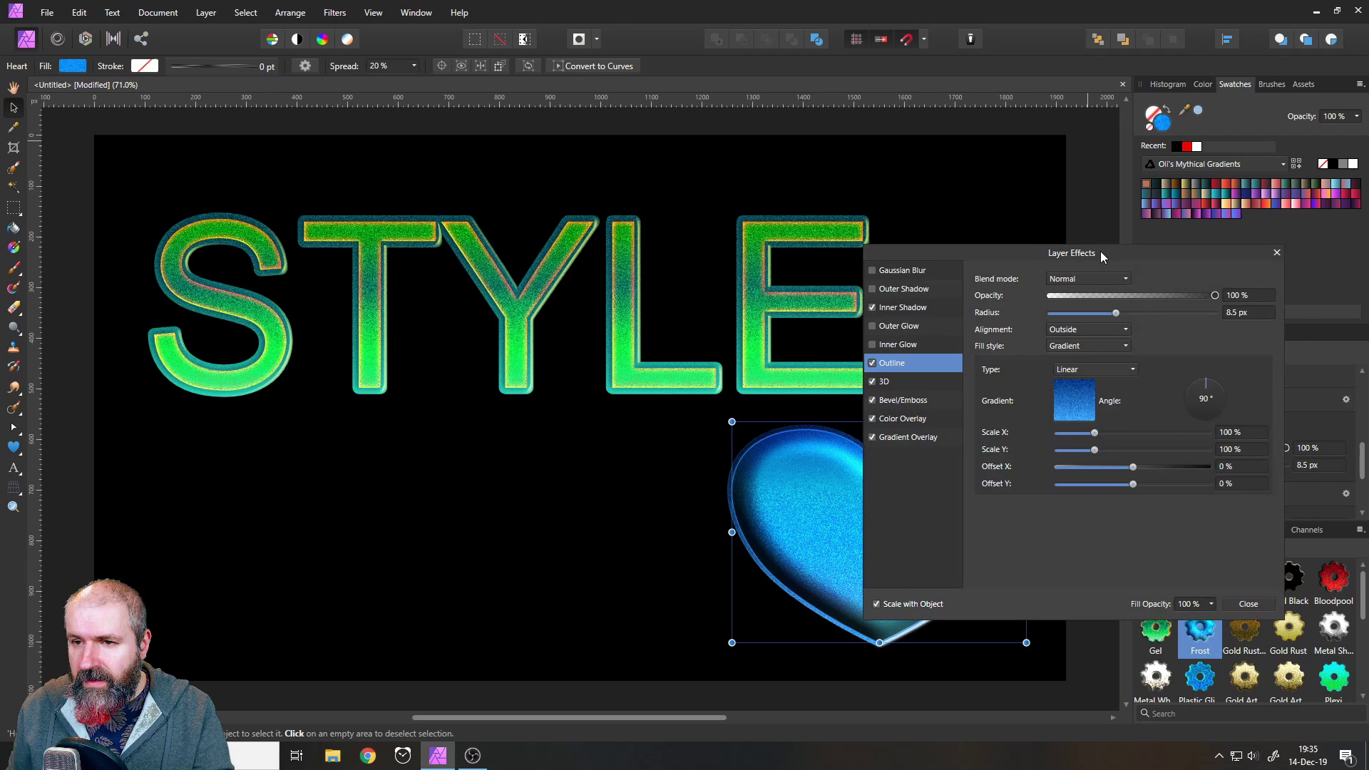
left_click_drag(1104, 259, 716, 295)
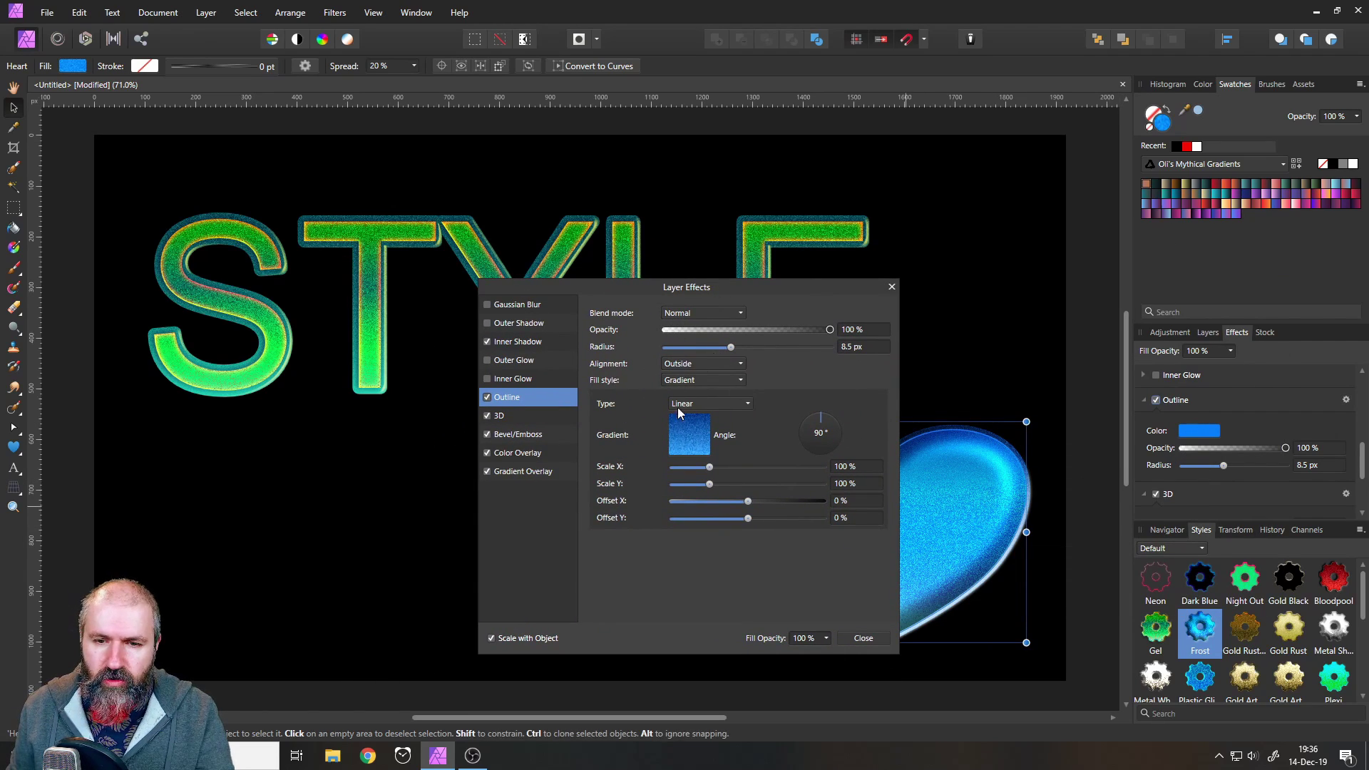
left_click_drag(705, 289, 453, 297)
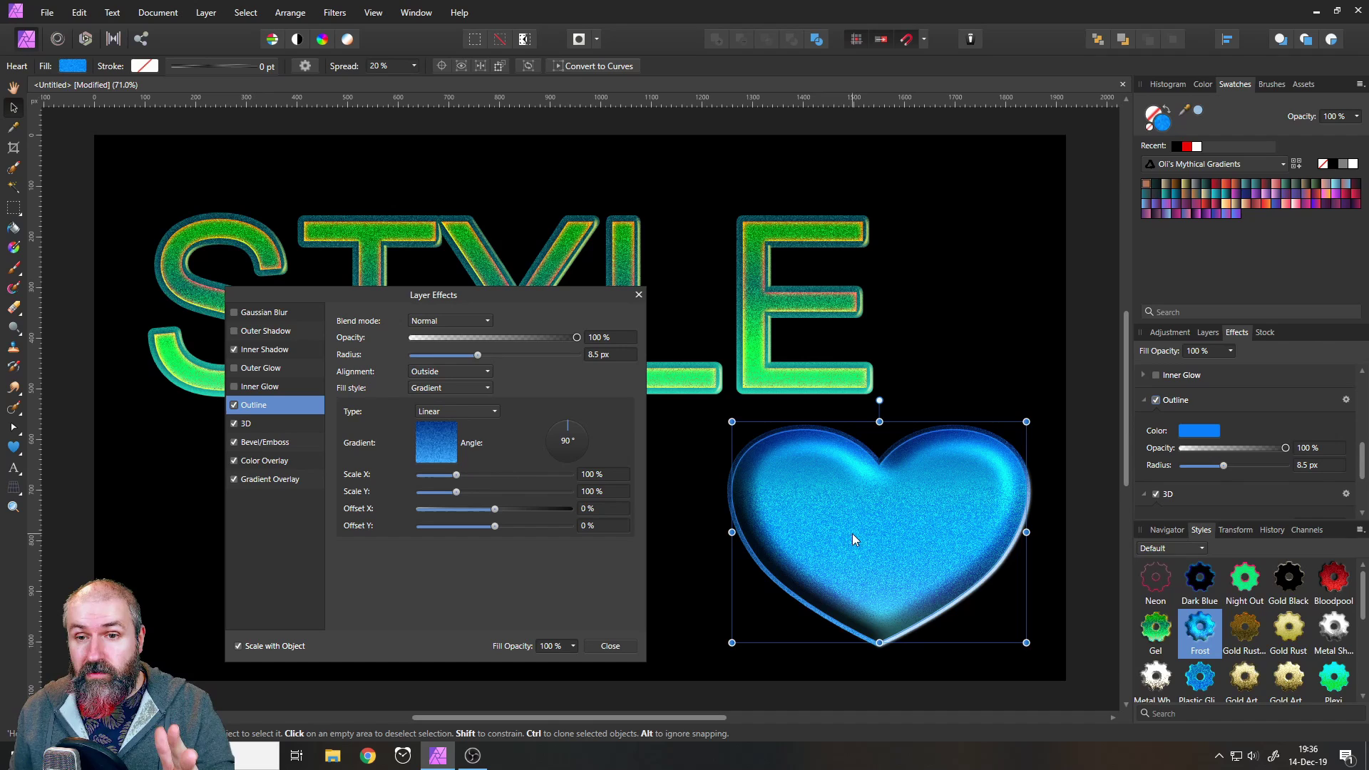
Apply the Gel style, then switch off Inner Glow, 3D, Bevel/Emboss and Gradient Overlay to compare.
left_click(1156, 629)
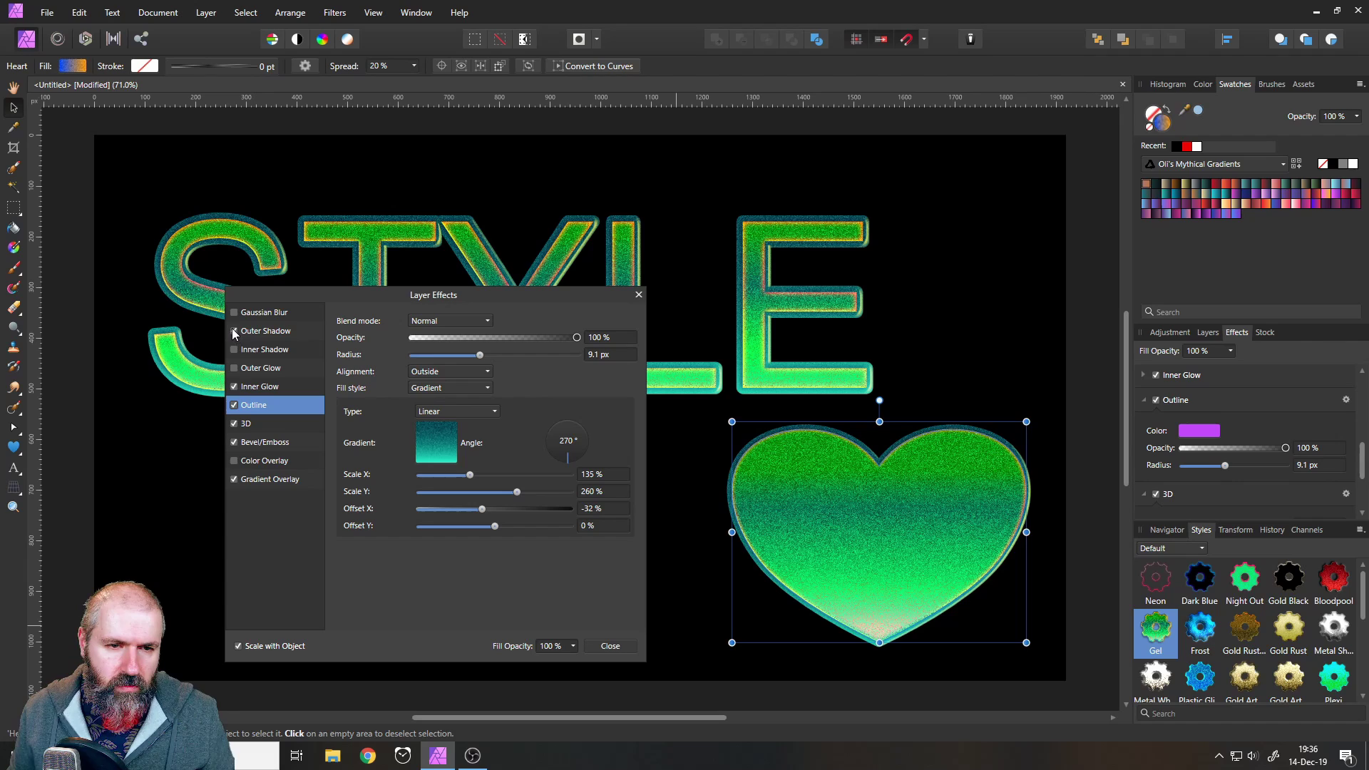
left_click(234, 386)
left_click(234, 424)
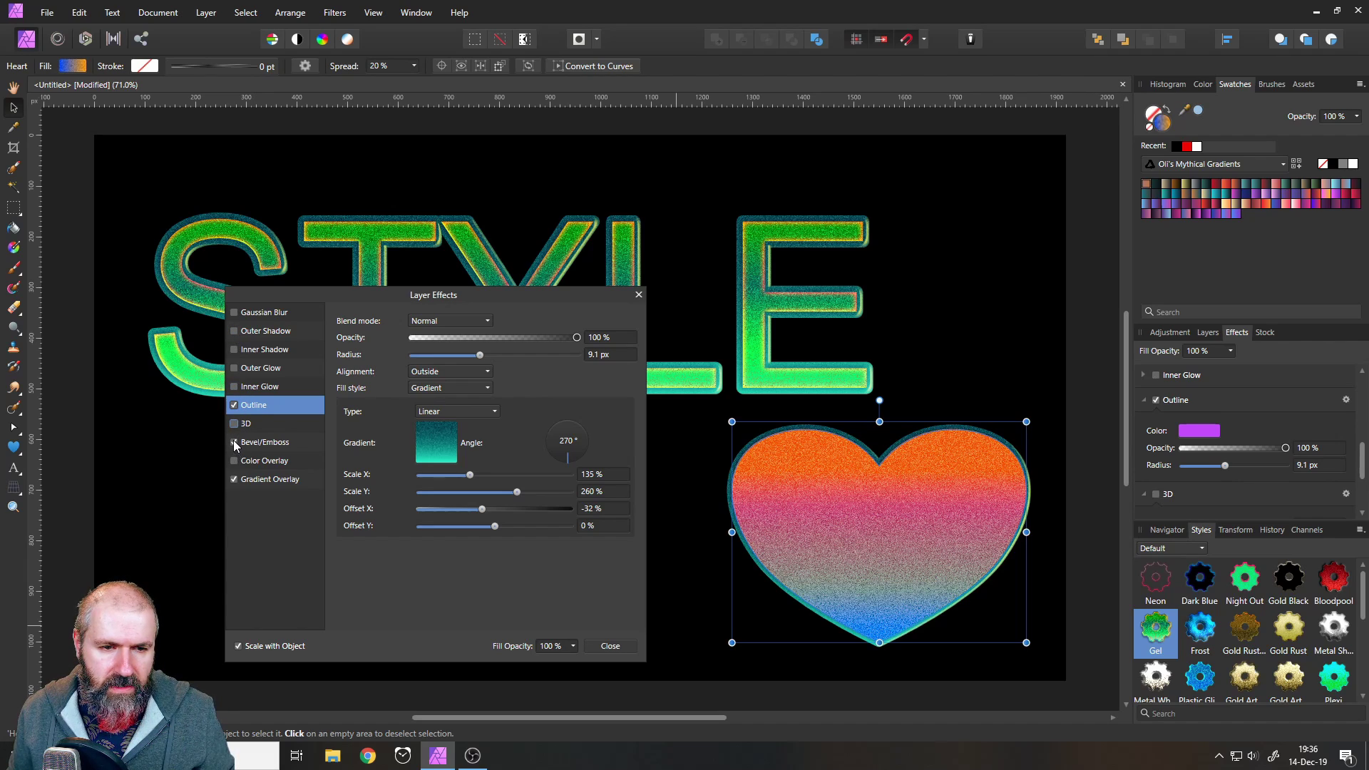
left_click(234, 442)
left_click(235, 480)
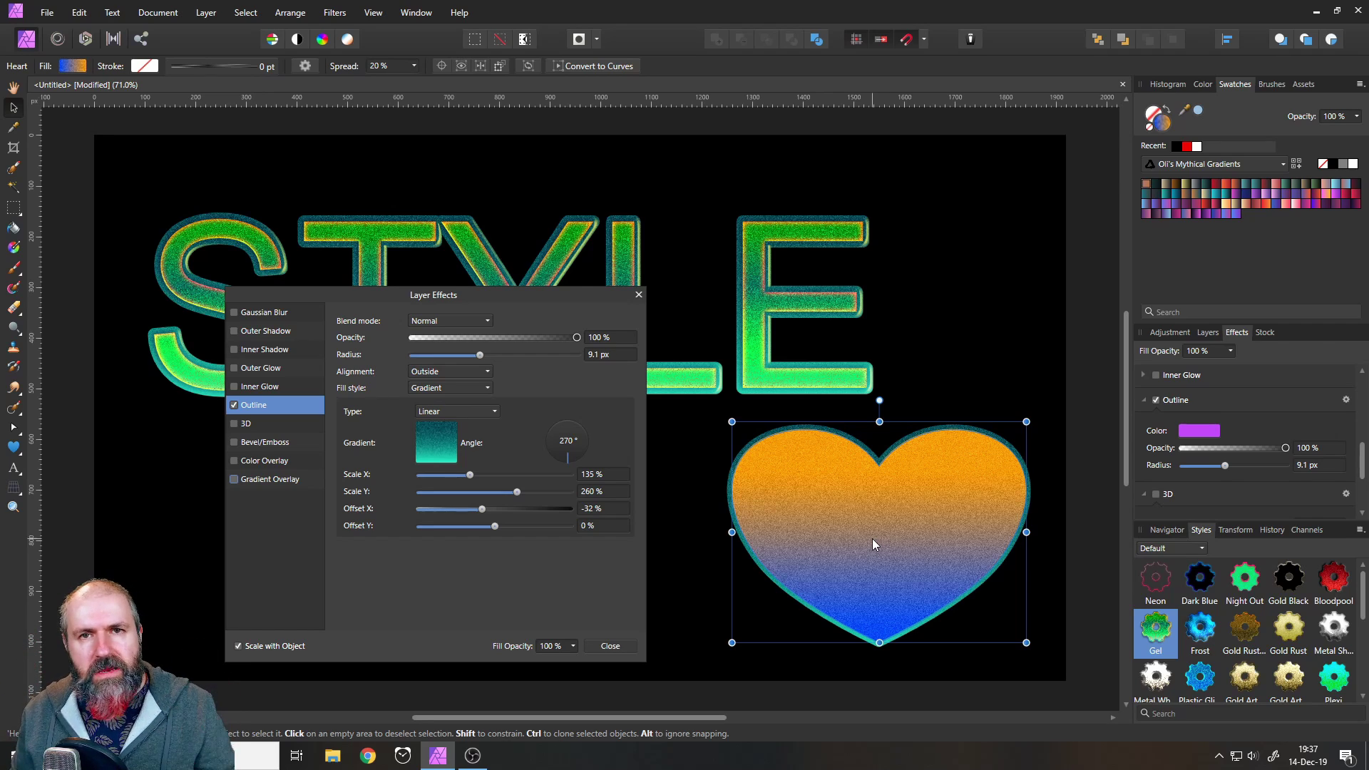
left_click(1200, 627)
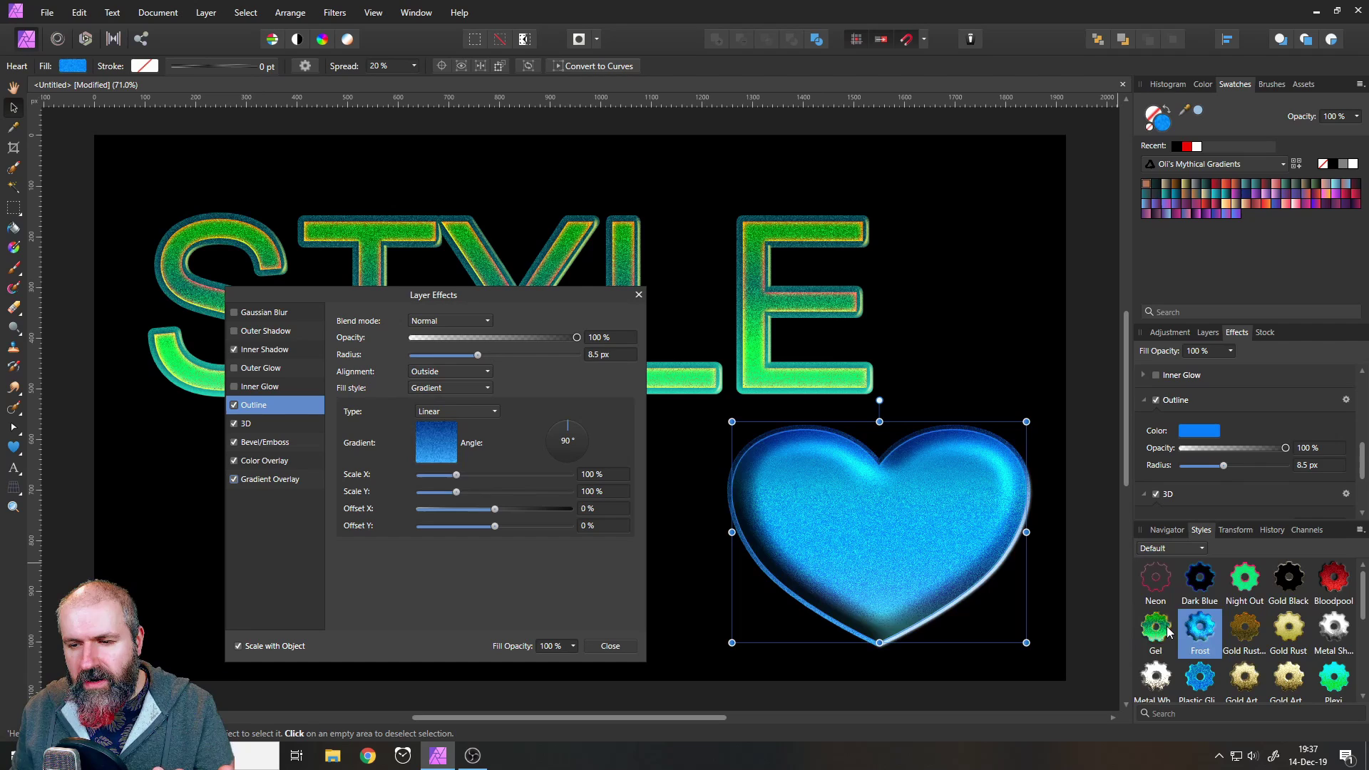
left_click(1159, 629)
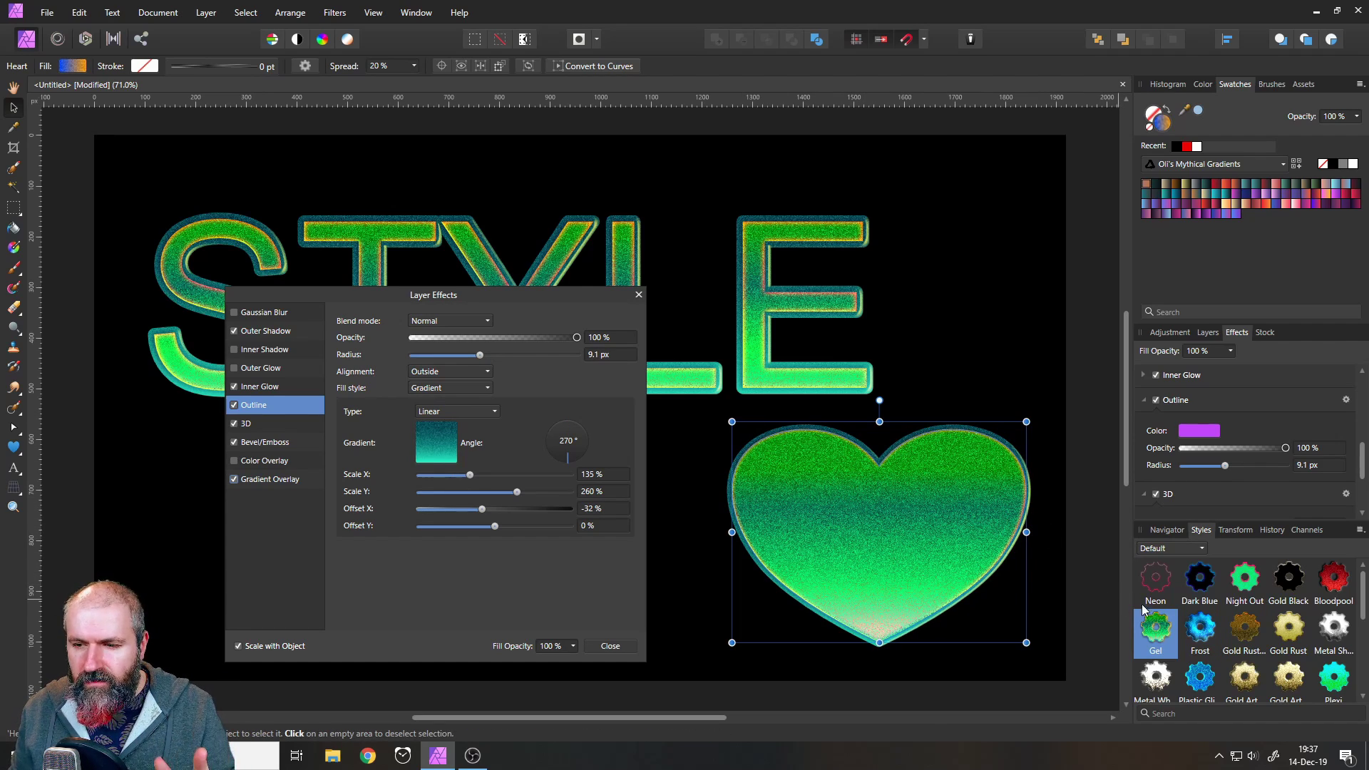
left_click(1200, 633)
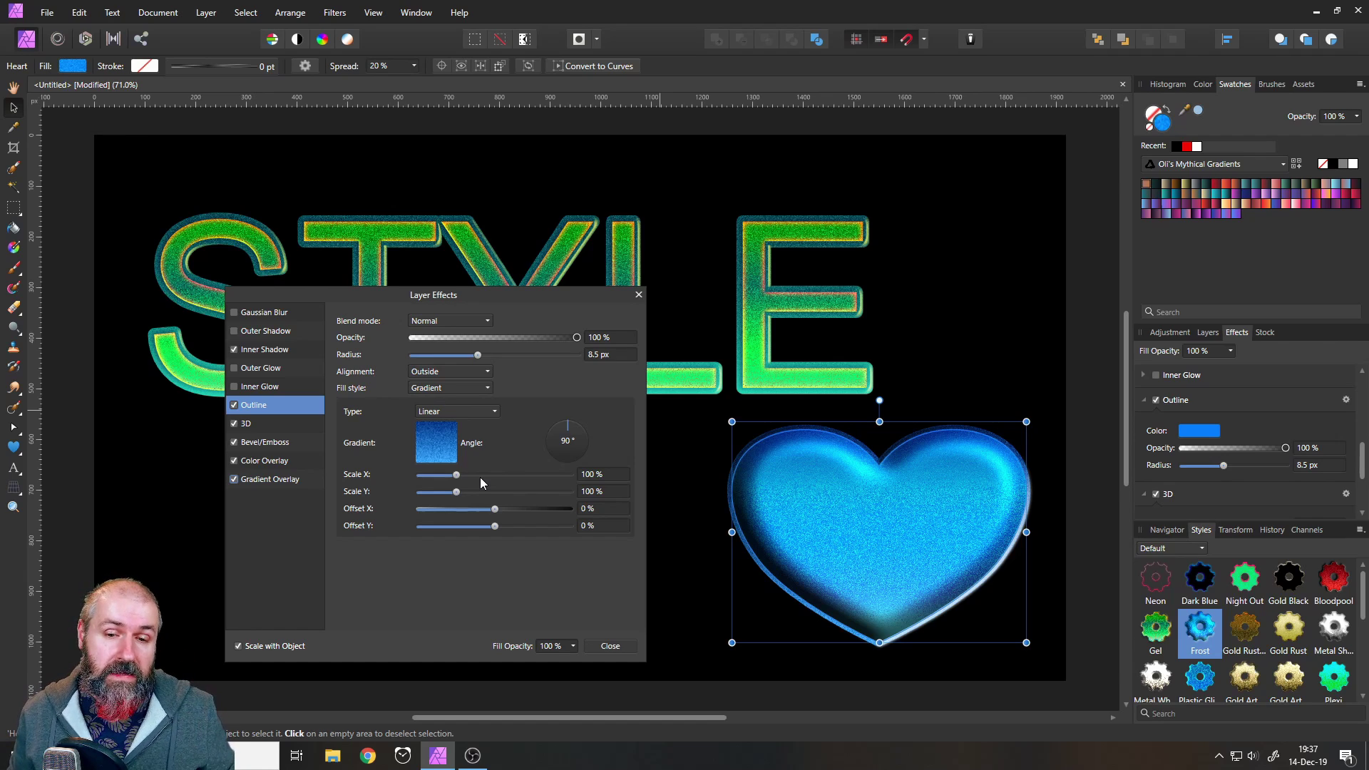
Untick Outline, Bevel/Emboss, Color Overlay and Gradient Overlay, compare 3D off/on, and show 3D settings.
left_click(233, 405)
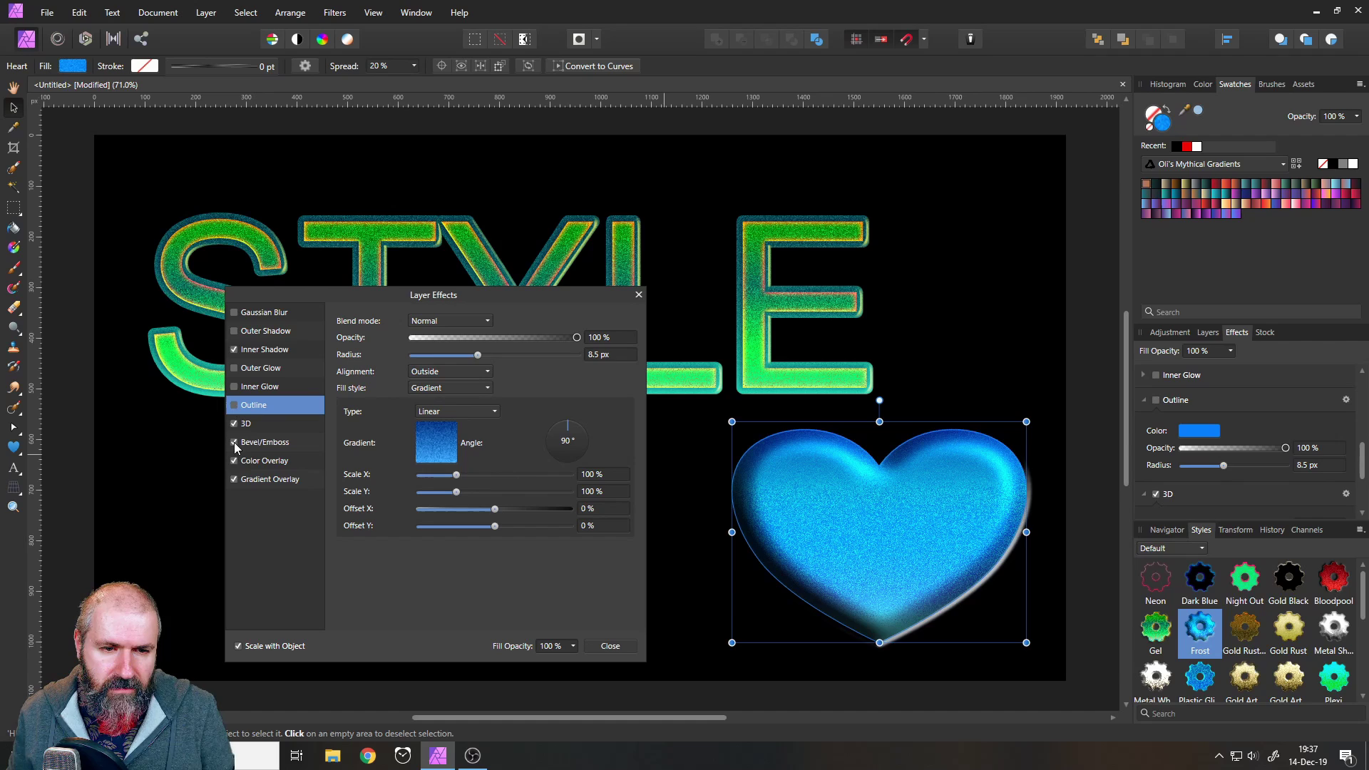
left_click(234, 442)
left_click(233, 461)
left_click(234, 479)
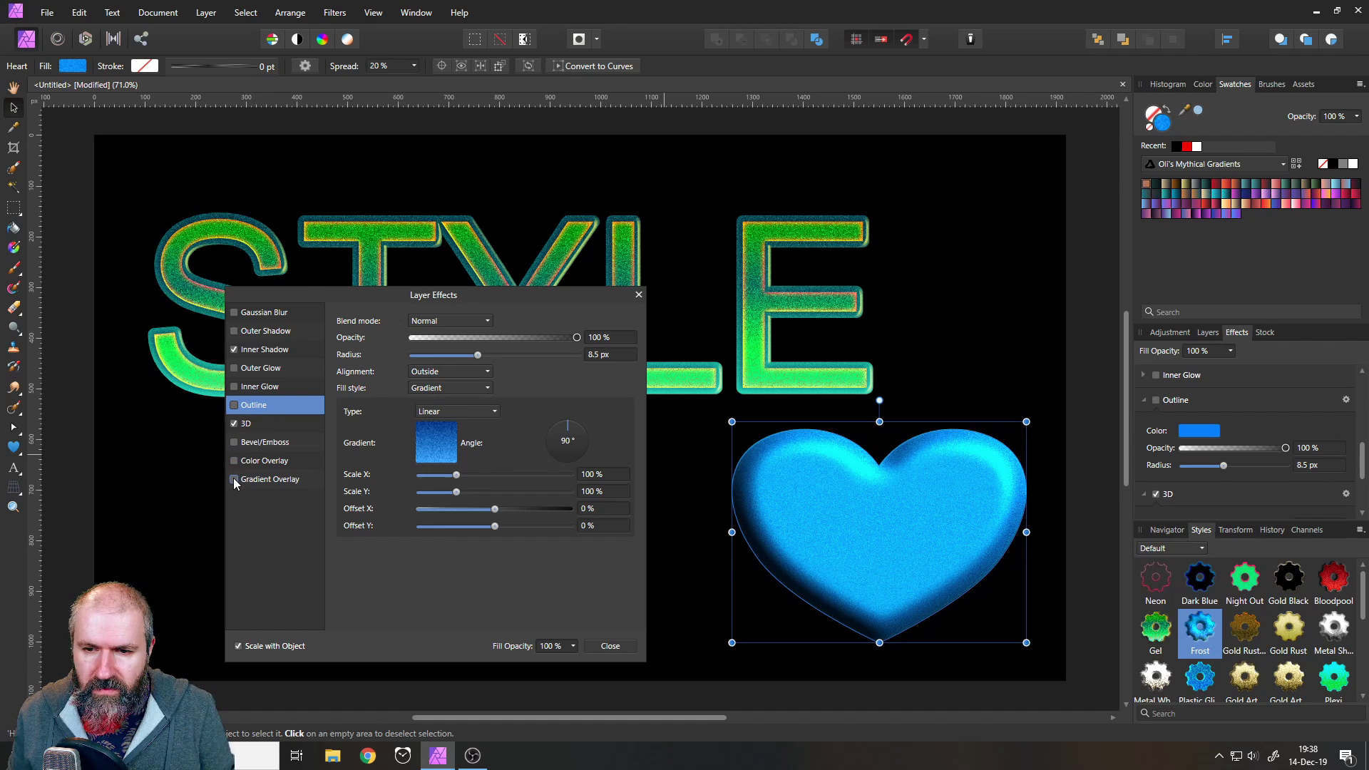
left_click(234, 423)
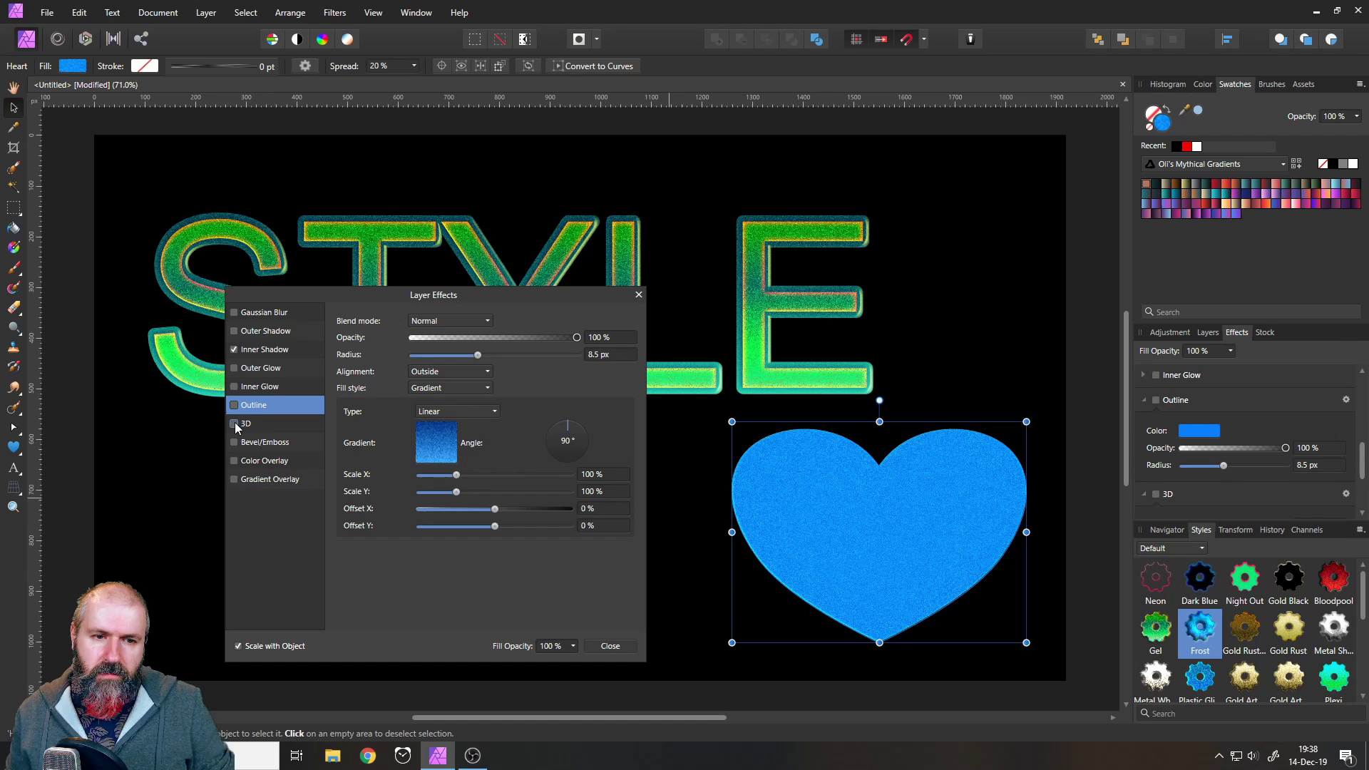
left_click(235, 424)
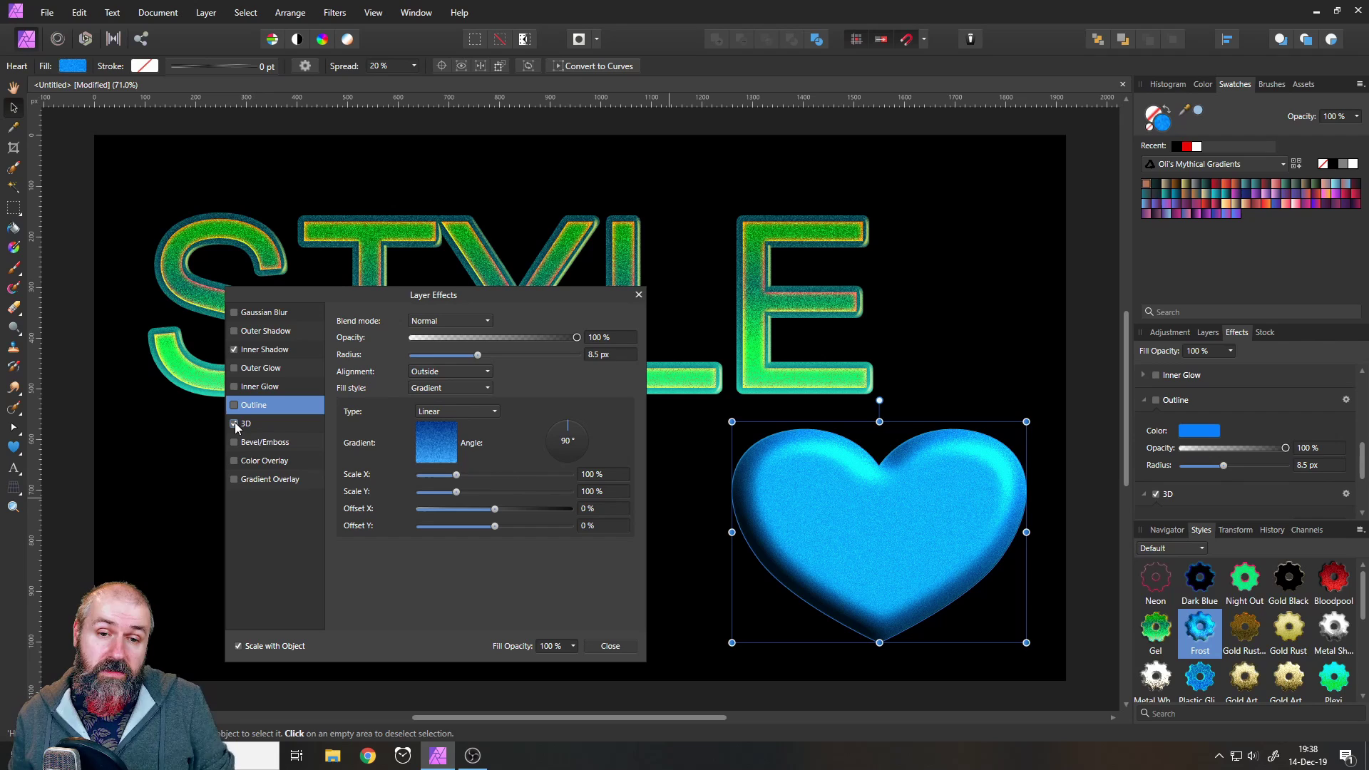
left_click(255, 431)
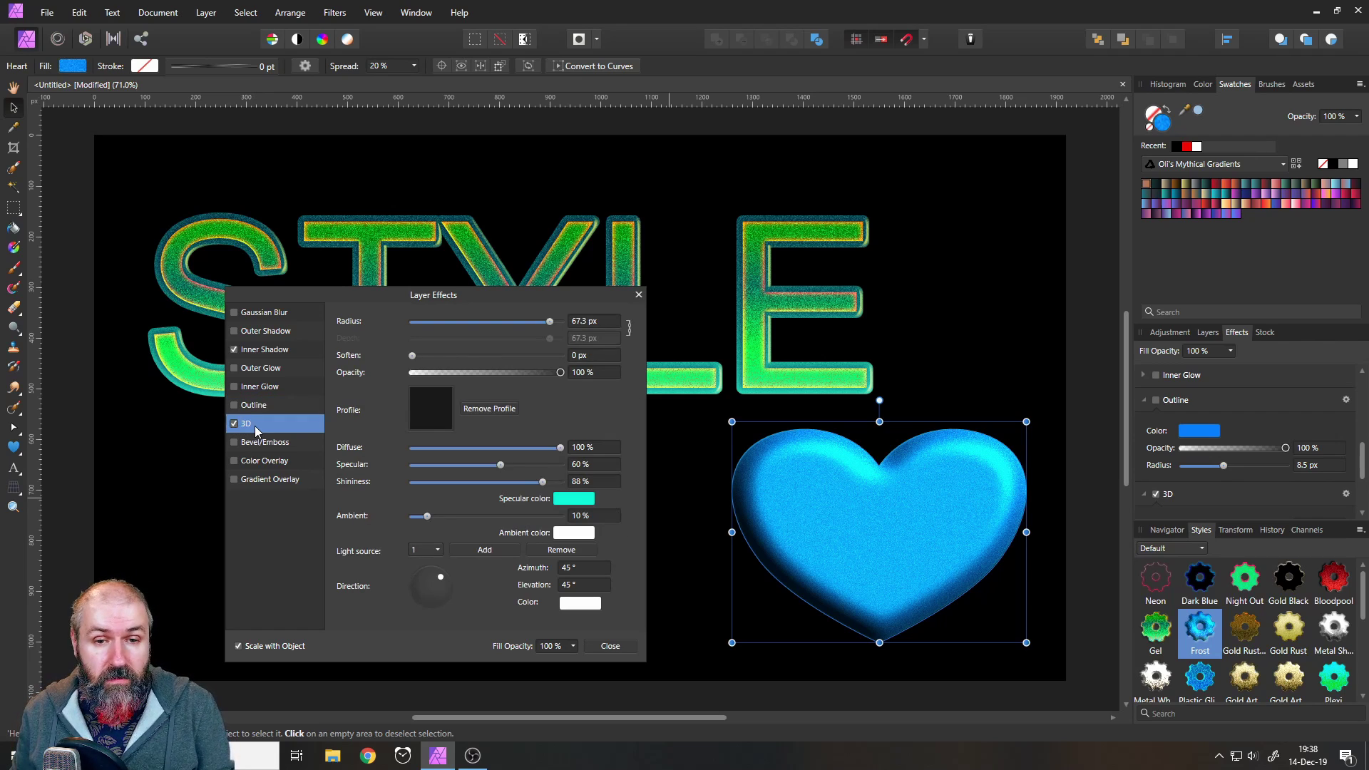
Try a smaller 3D Radius on the heart, then raise it to 100 px.
mouse_move(550, 321)
left_mouse_down()
mouse_move(453, 323)
mouse_move(546, 327)
mouse_move(522, 320)
left_mouse_up()
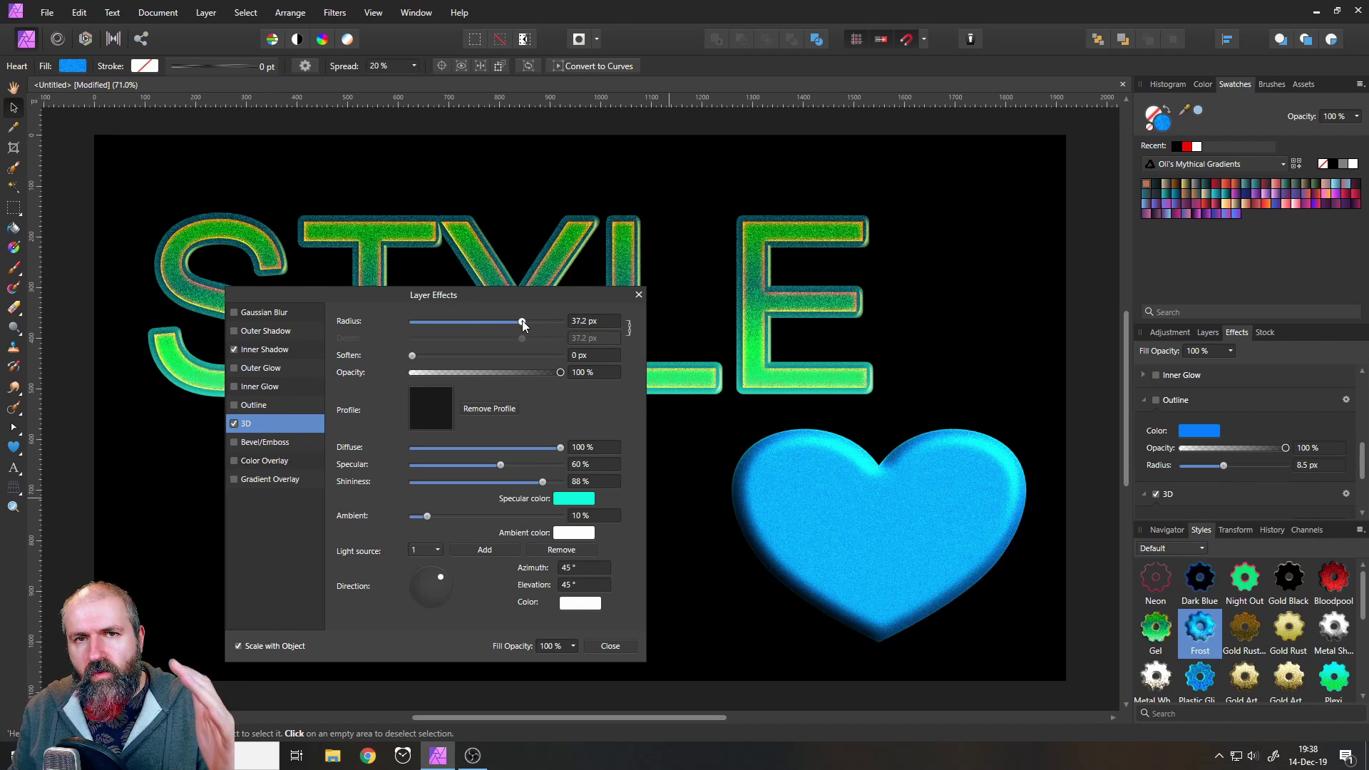
left_click_drag(522, 320, 559, 323)
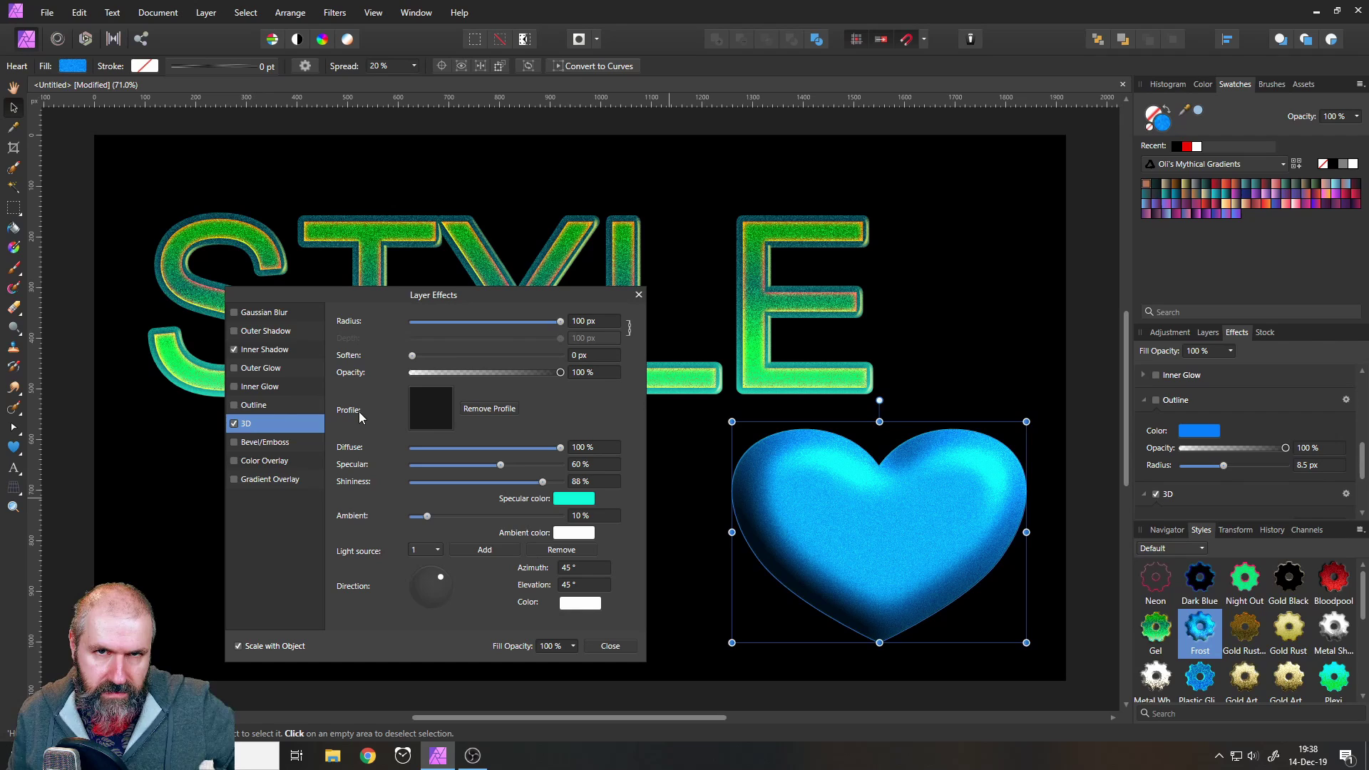
Open the 3D profile editor and try the standard profiles, ending on the first linear one.
left_click(421, 414)
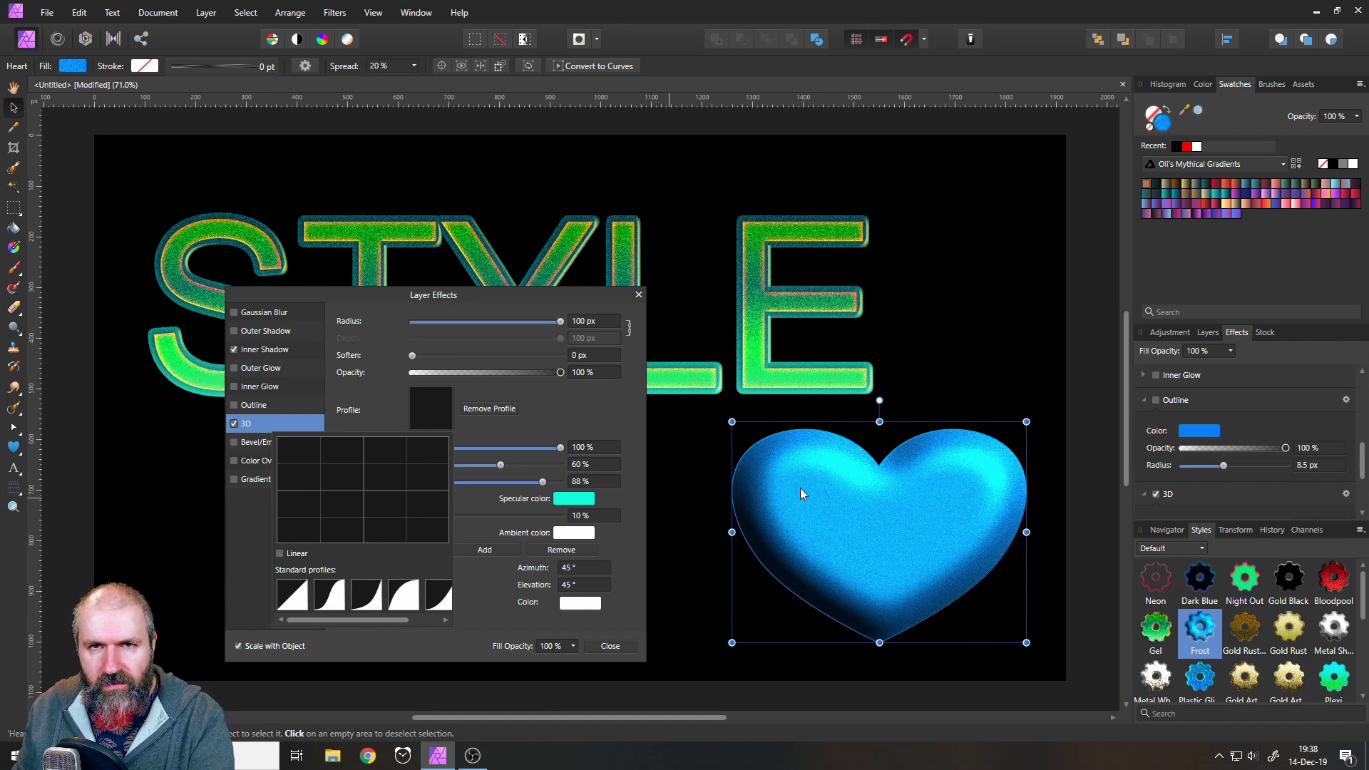
left_click(333, 592)
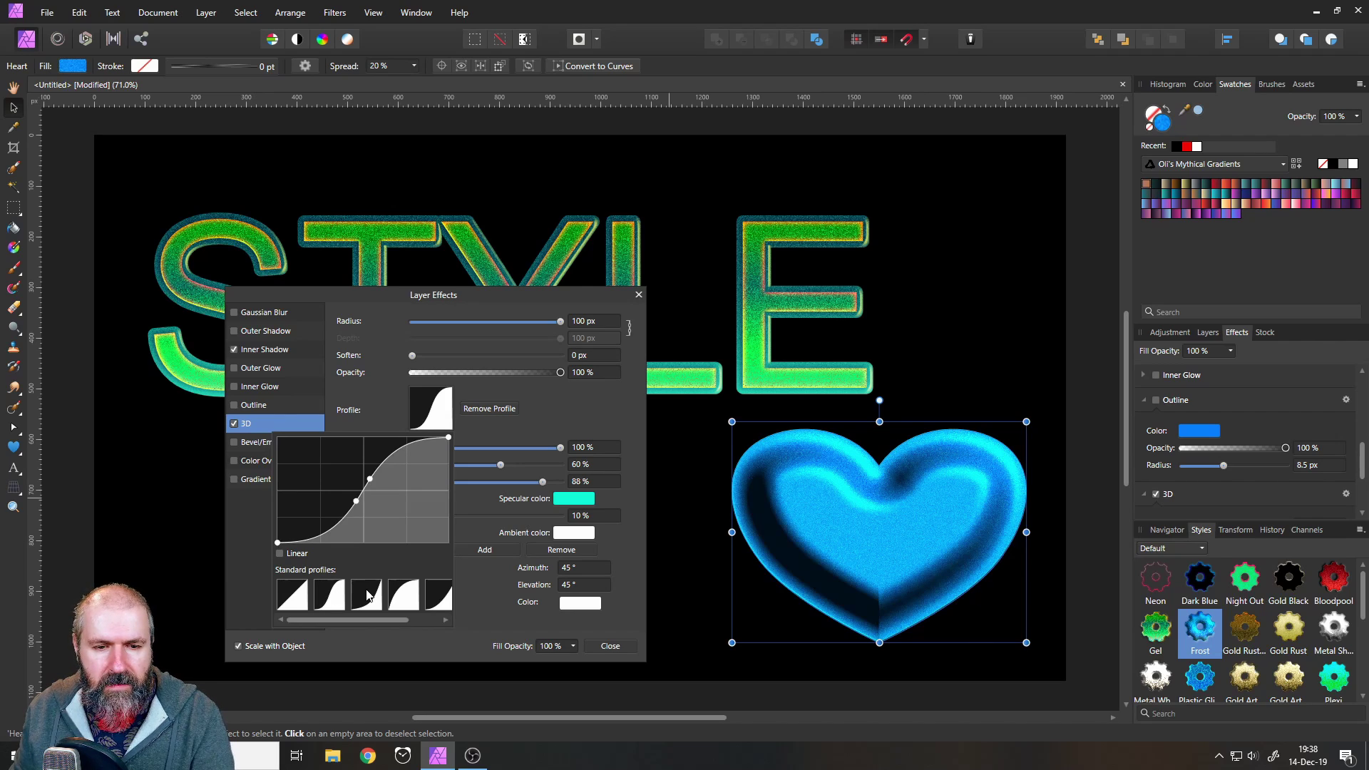
left_click(366, 595)
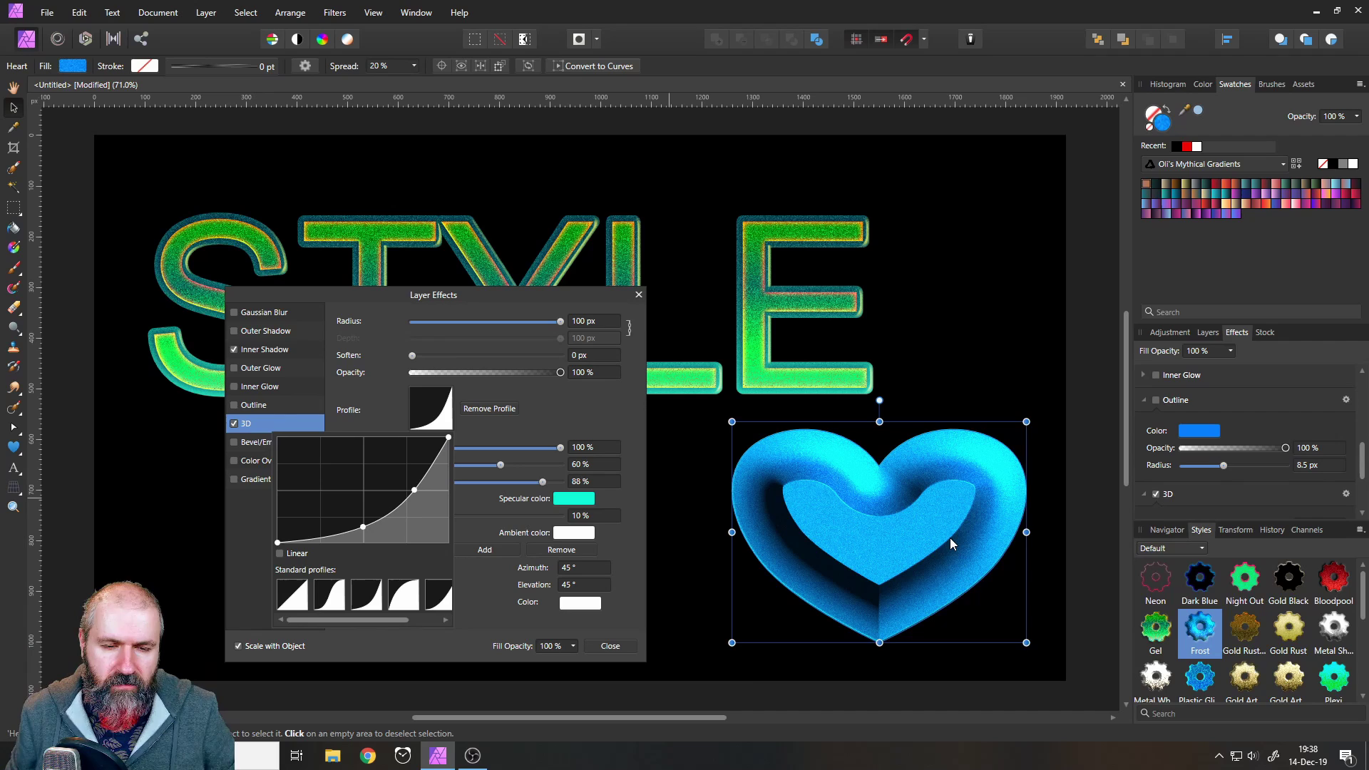
left_click(405, 602)
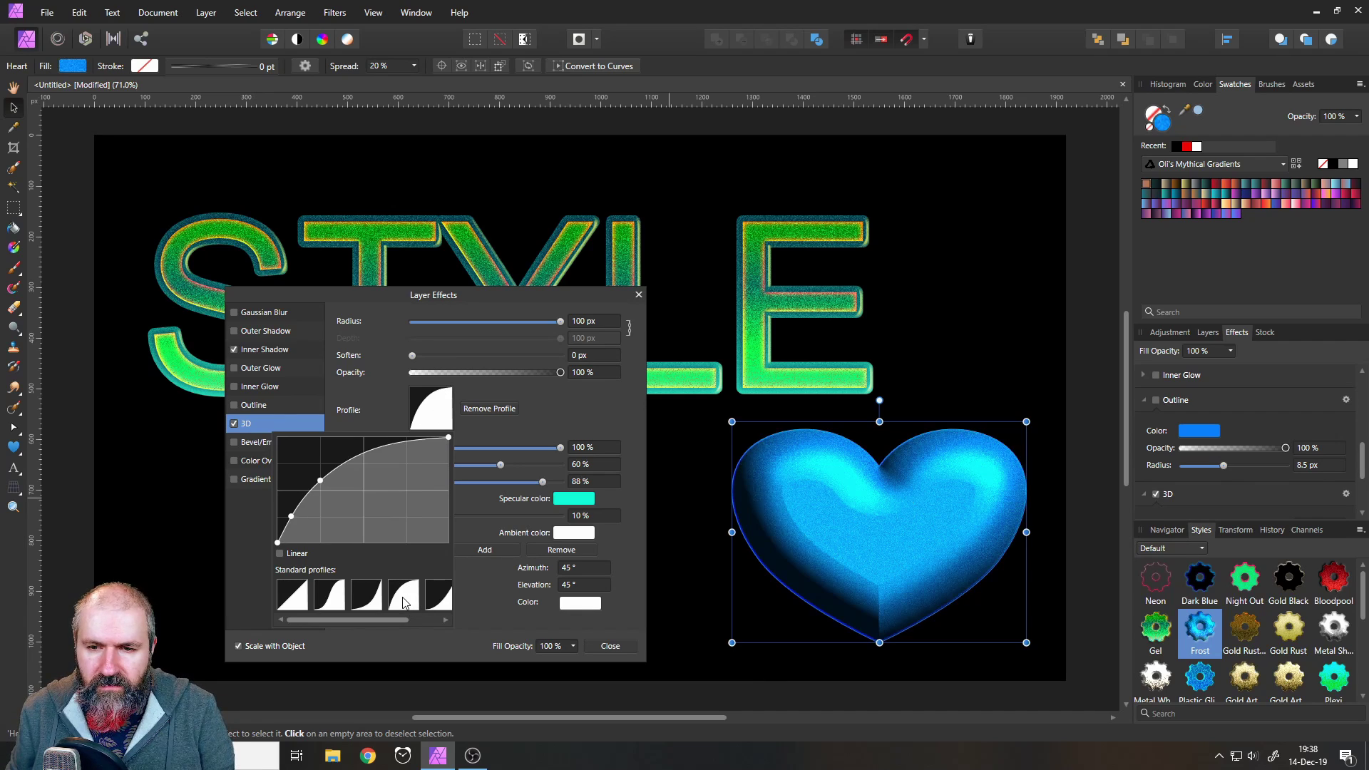
left_click(446, 601)
left_click(329, 598)
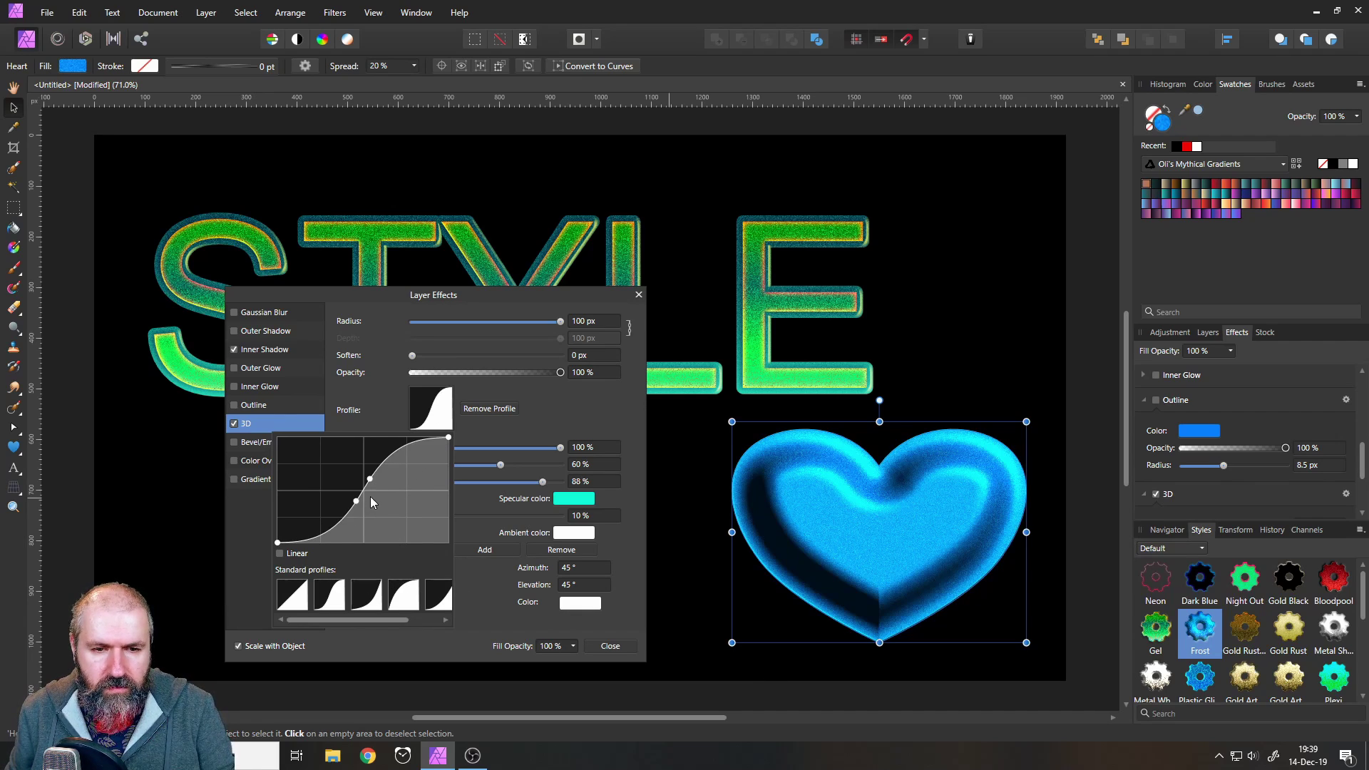
left_click(293, 595)
Drag and add profile curve points to form two peaks, giving the heart ridged concentric rings.
left_click_drag(347, 498, 299, 437)
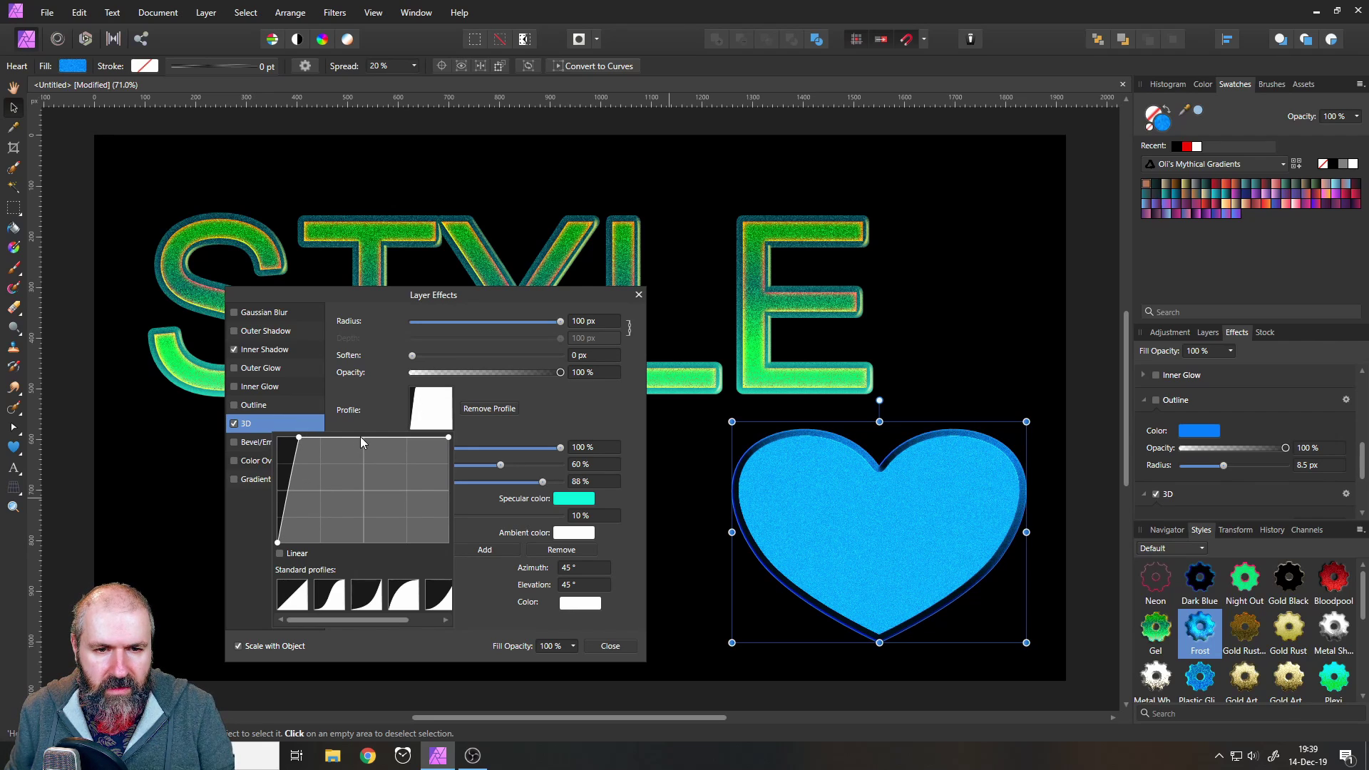
mouse_move(298, 437)
left_mouse_down()
mouse_move(297, 463)
mouse_move(314, 442)
mouse_move(349, 545)
left_mouse_up()
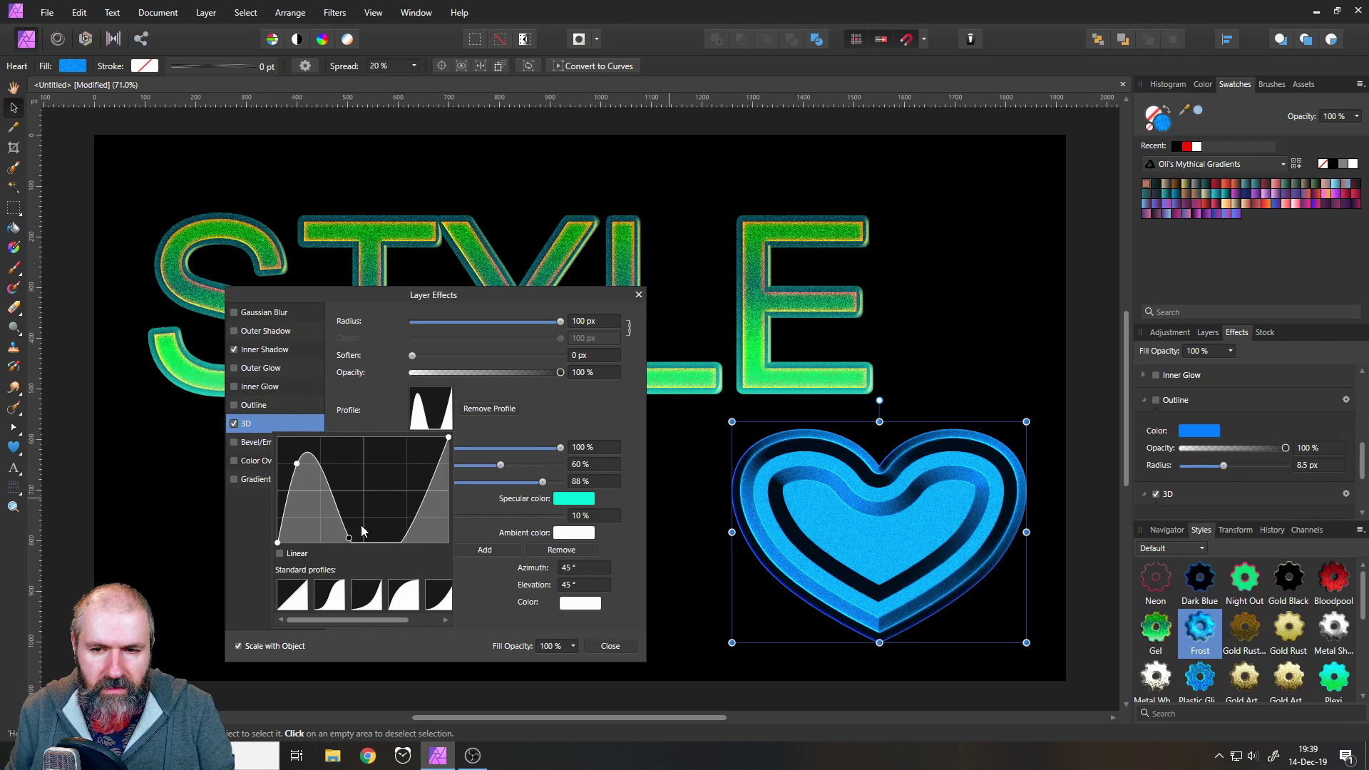
left_click_drag(417, 515, 391, 436)
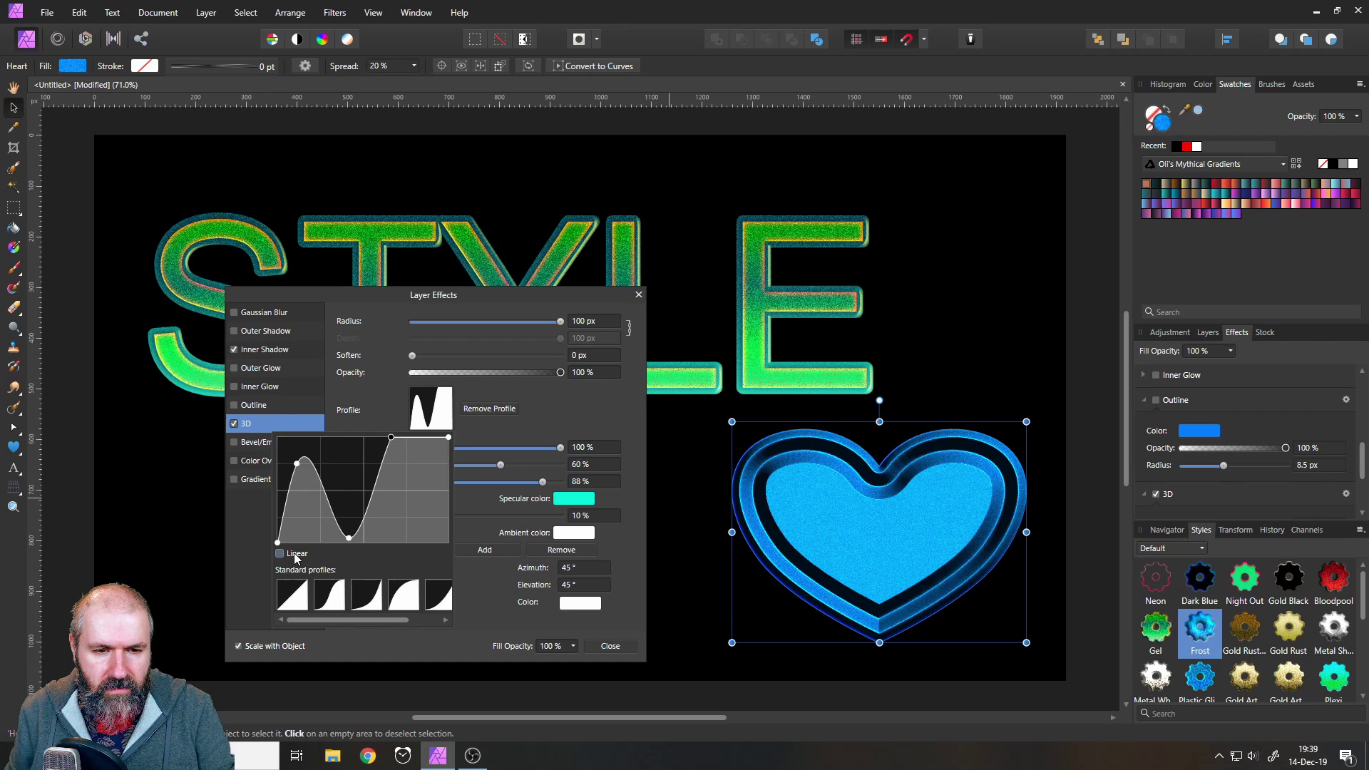
Switch the 3D profile to Linear and drag its points into a trapezoid shape.
left_click(294, 554)
left_click_drag(352, 542, 391, 542)
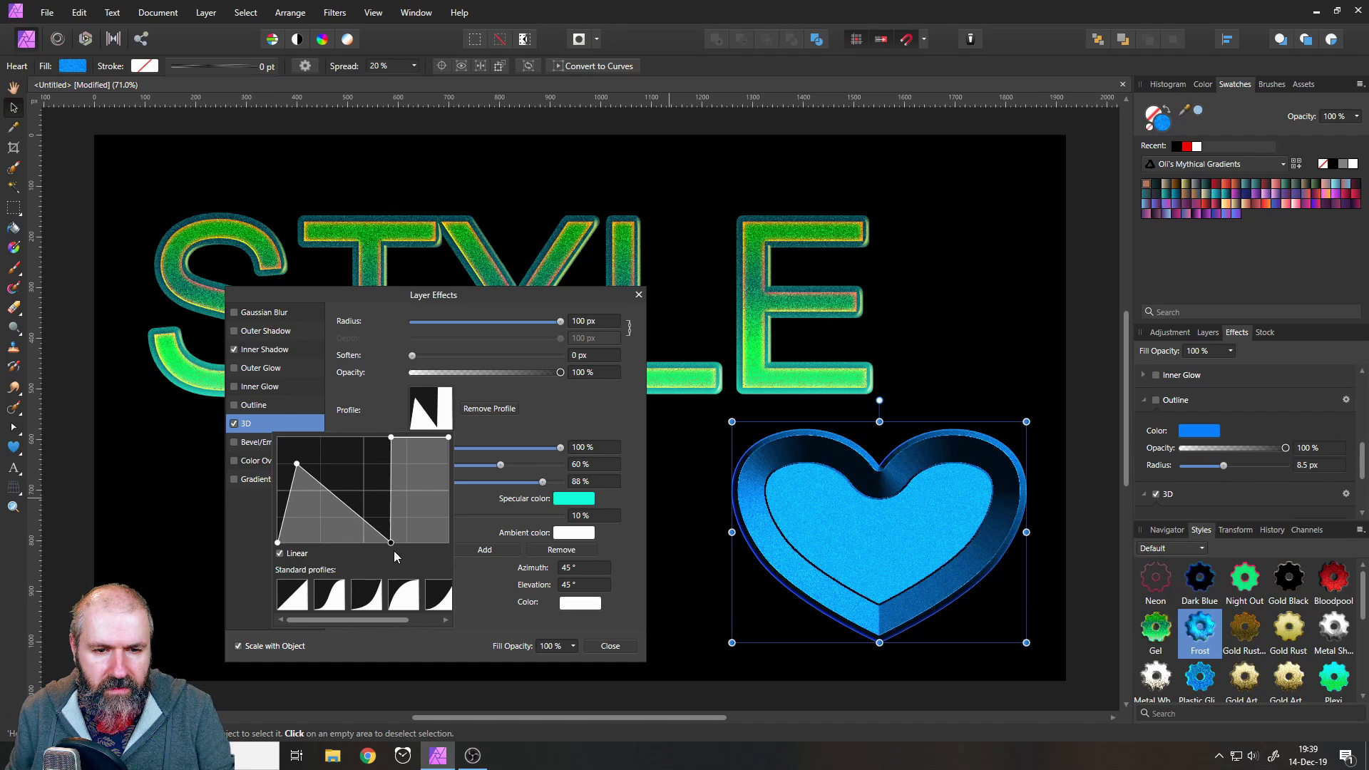
mouse_move(339, 500)
left_mouse_down()
mouse_move(324, 540)
mouse_move(322, 437)
mouse_move(288, 436)
left_mouse_up()
left_click(322, 437)
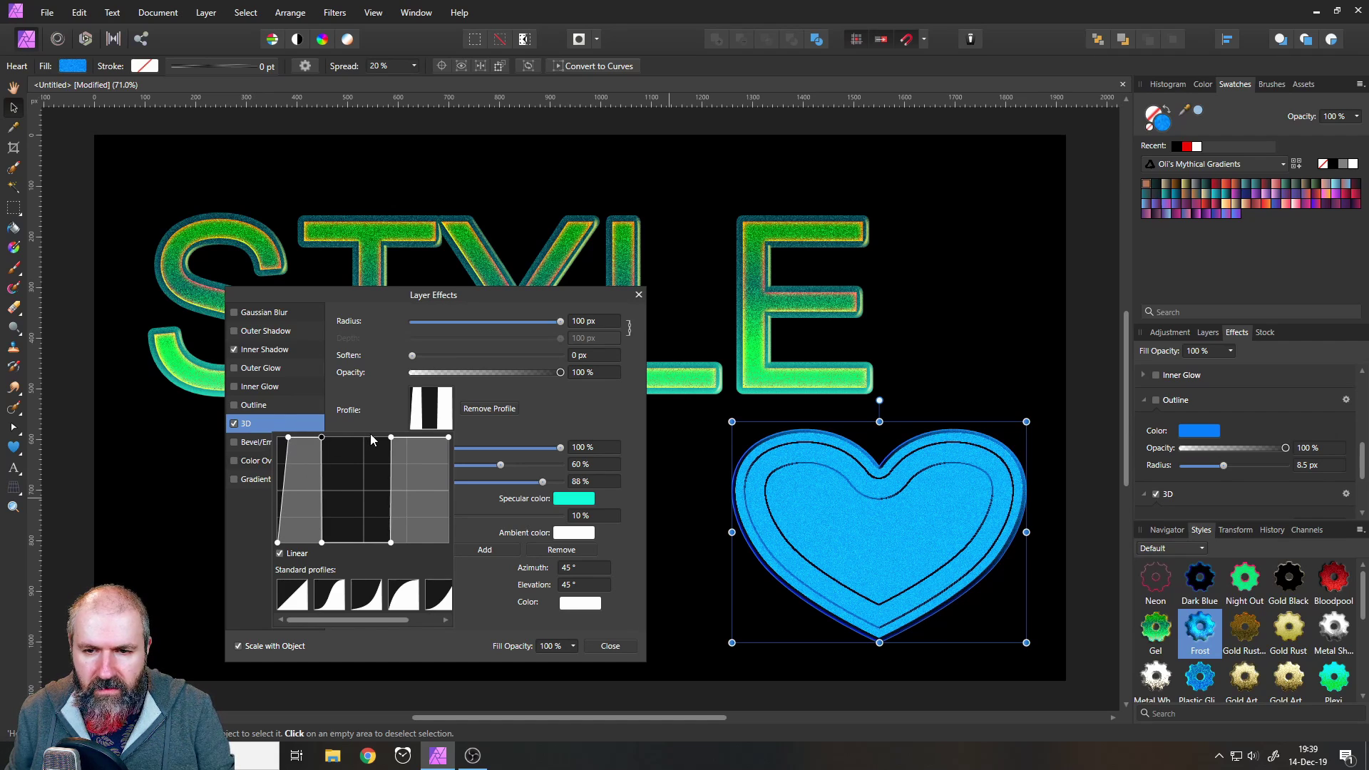
mouse_move(322, 542)
left_mouse_down()
mouse_move(390, 543)
mouse_move(374, 543)
left_mouse_up()
left_click(361, 542)
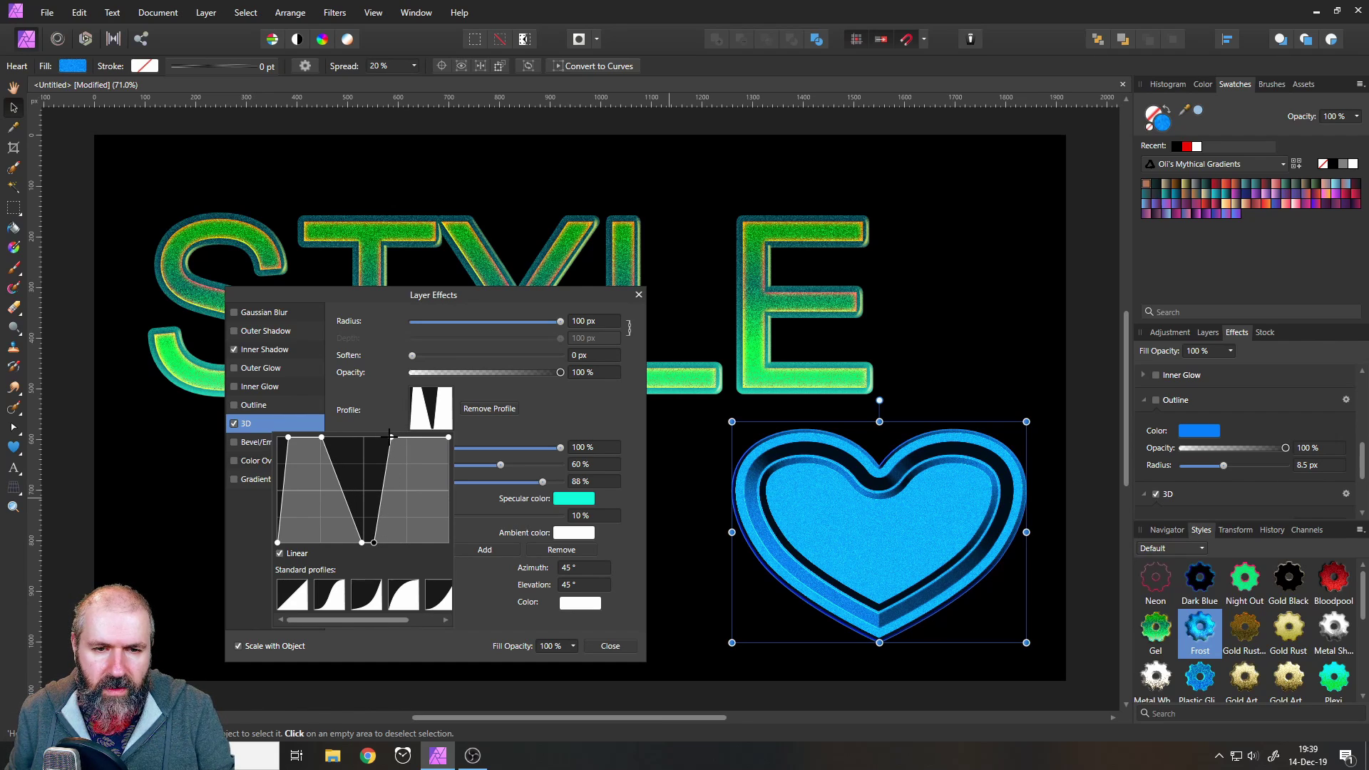
left_click_drag(390, 437, 445, 436)
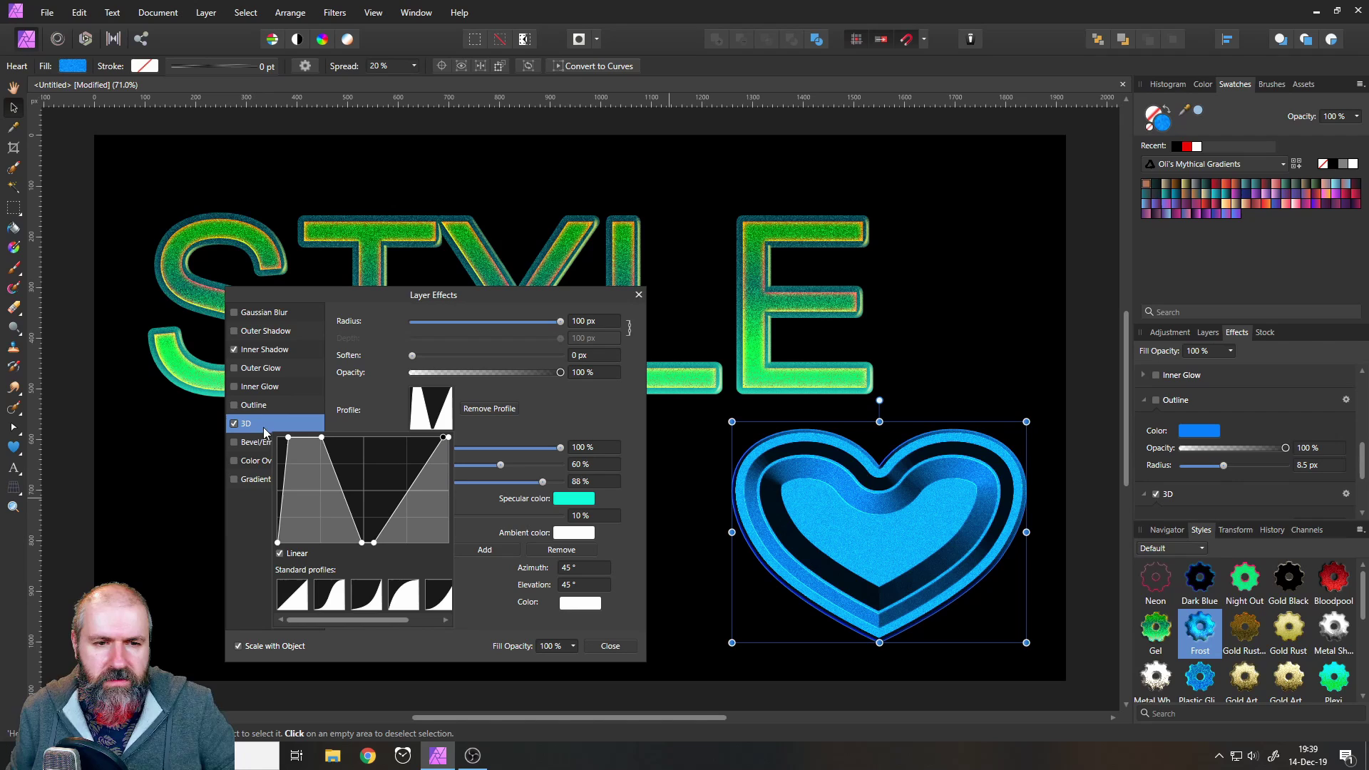
Close the profile editor and toggle the heart's 3D effect off and on to compare.
left_click(382, 398)
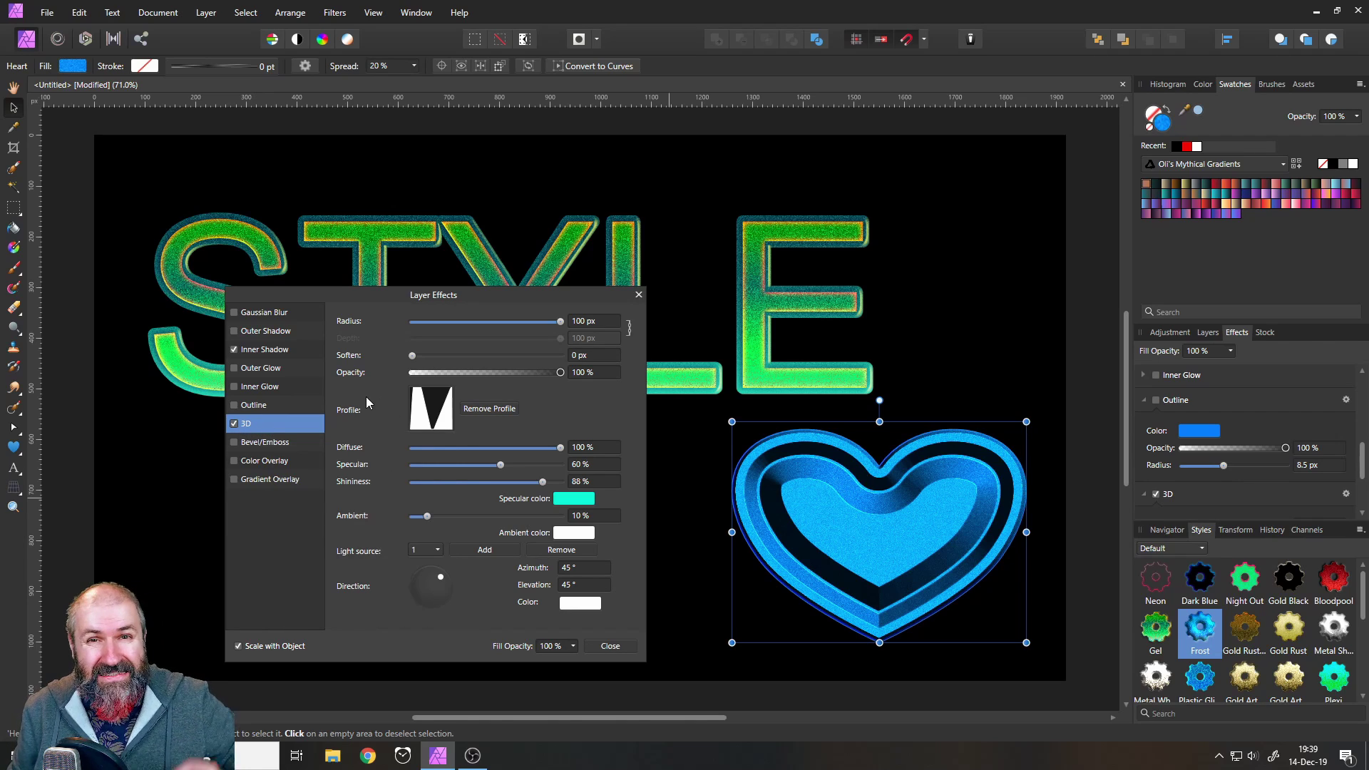
left_click(232, 425)
left_click(233, 425)
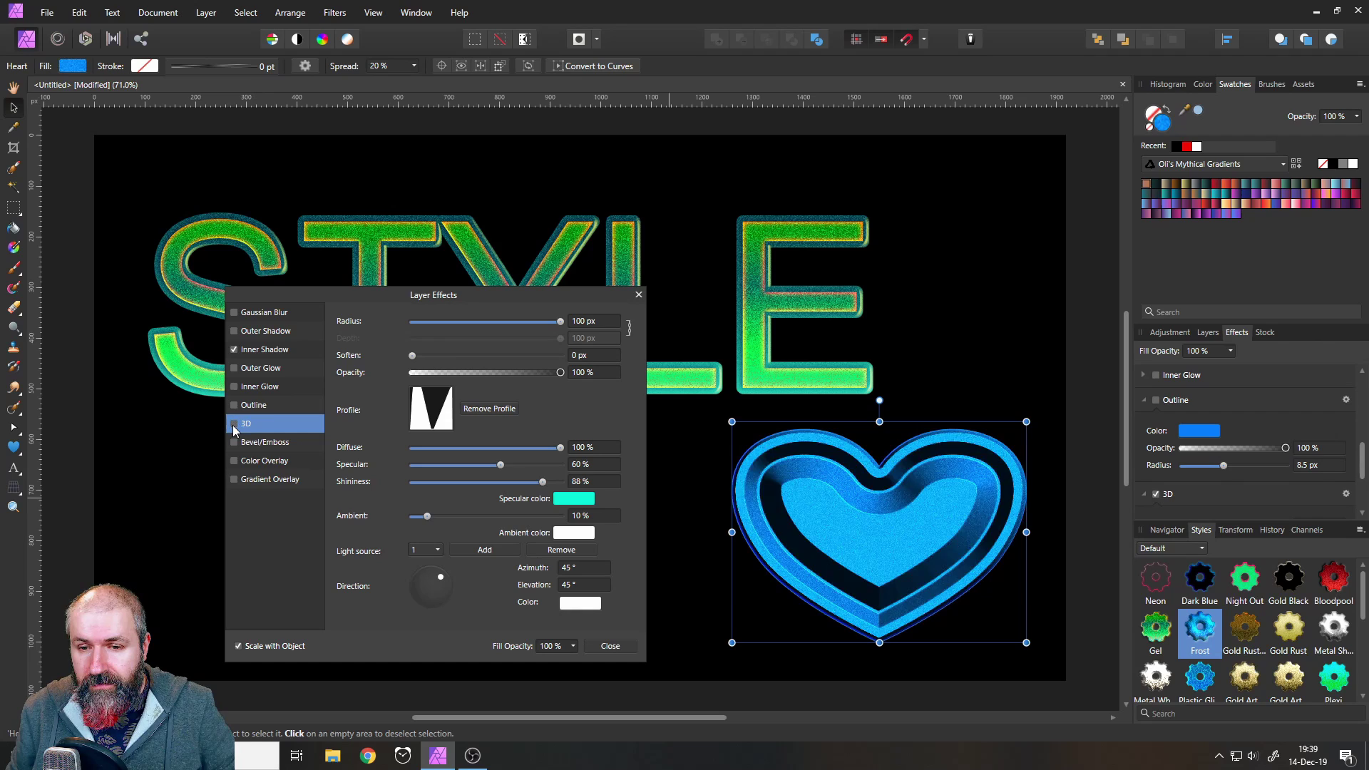
left_click(232, 425)
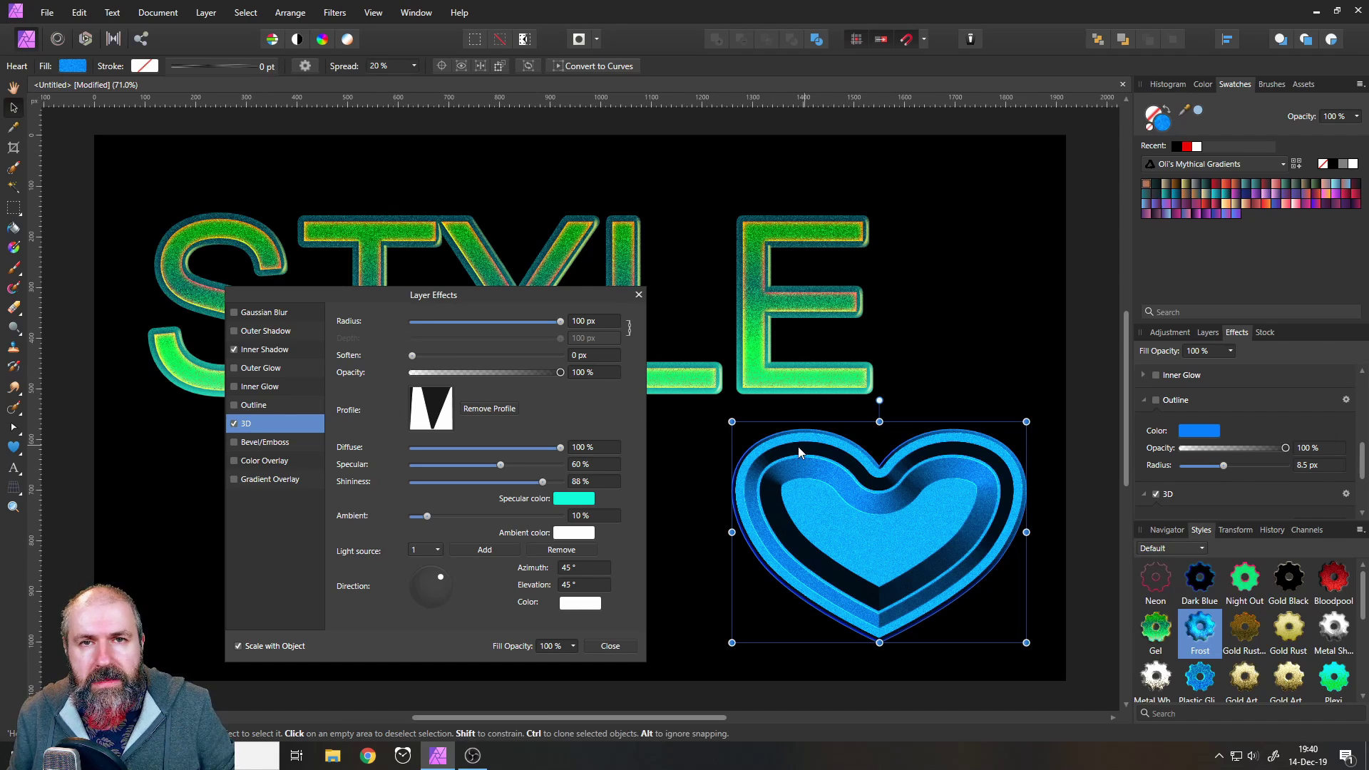
Close the Layer Effects dialog and dismiss the Styles category list, keeping the heart's stepped bevel.
left_click(639, 294)
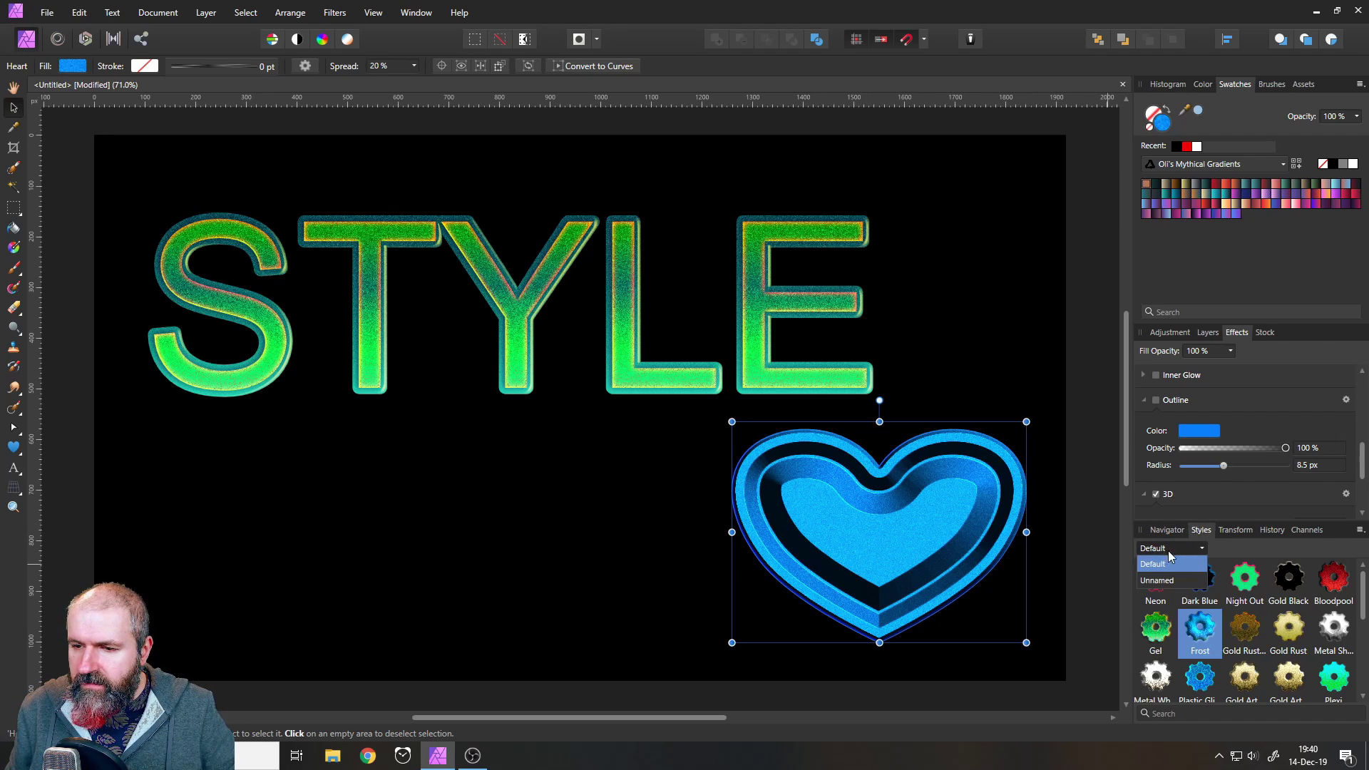
left_click(1226, 543)
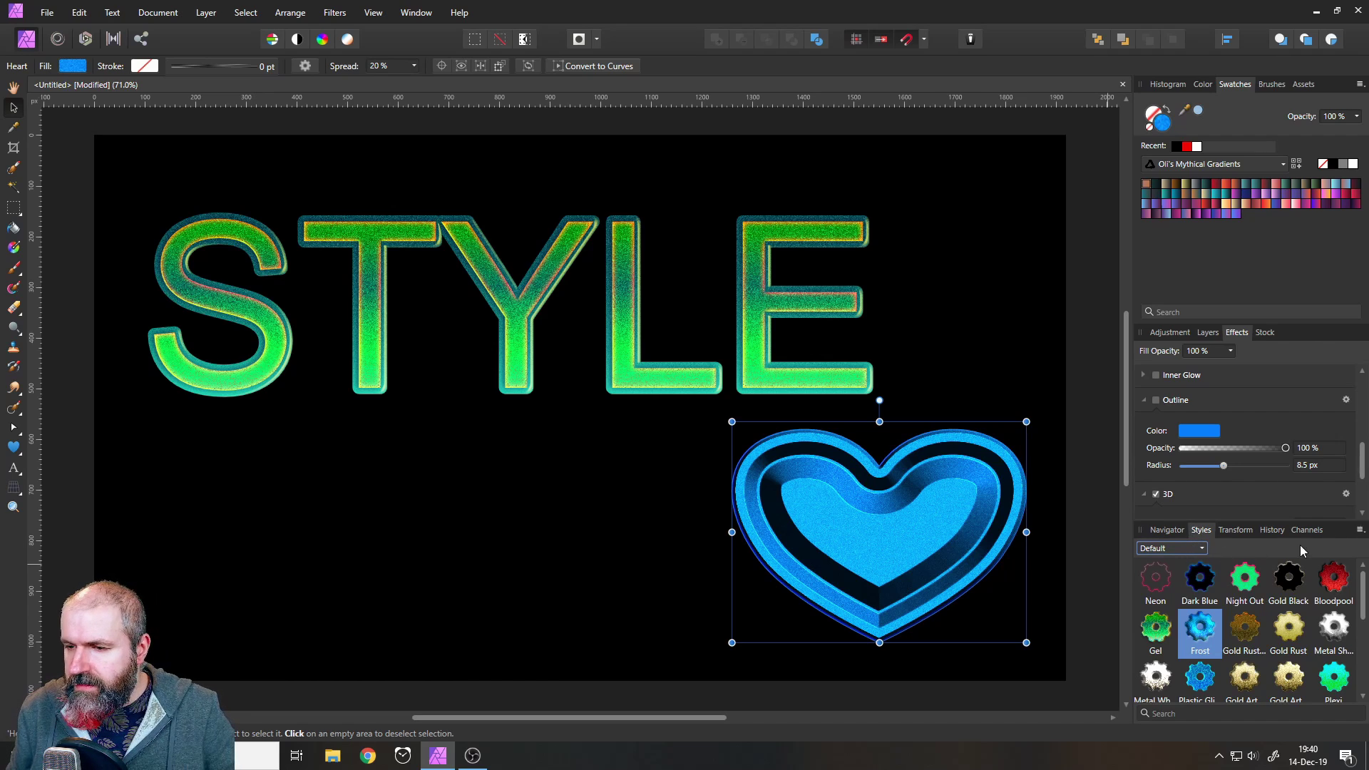
Add a new styles category and rename it from Unnamed 2 to a personal style name.
left_click(1361, 531)
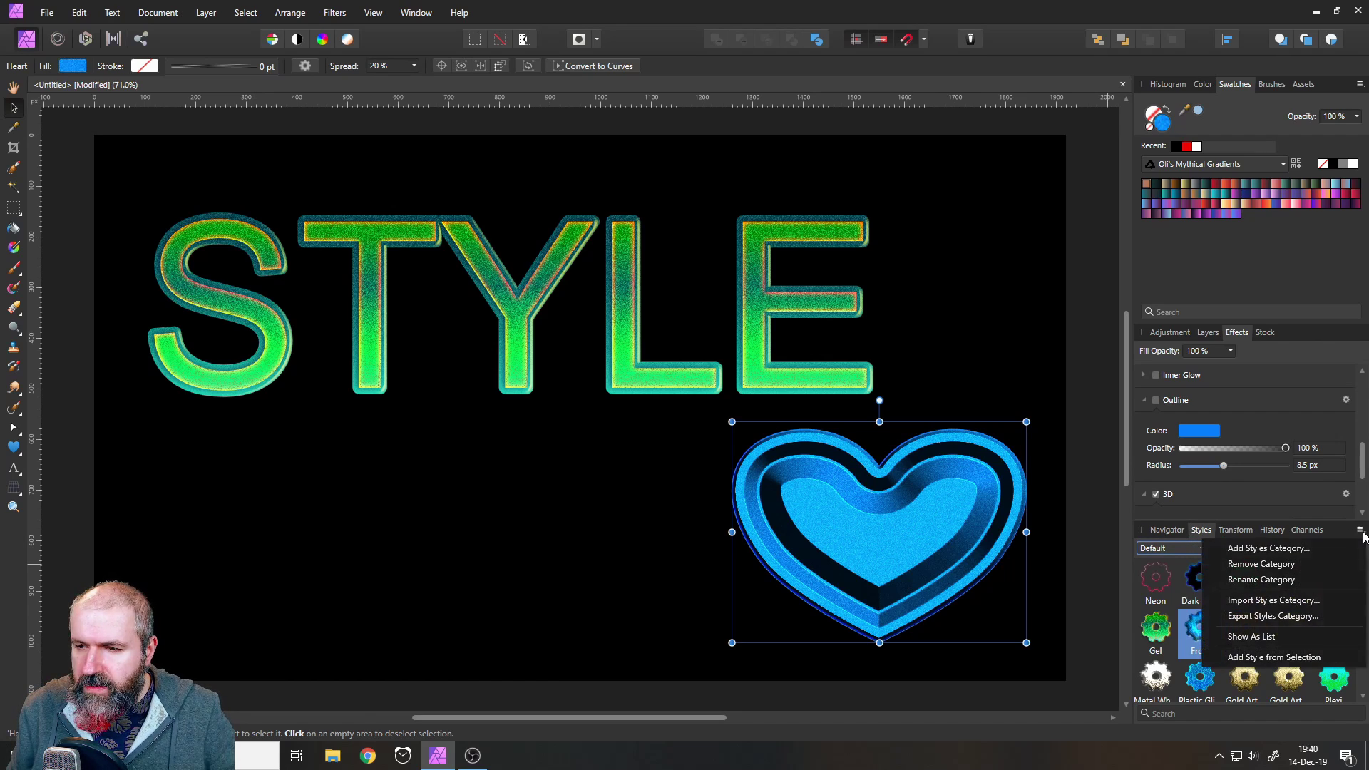
left_click(1269, 551)
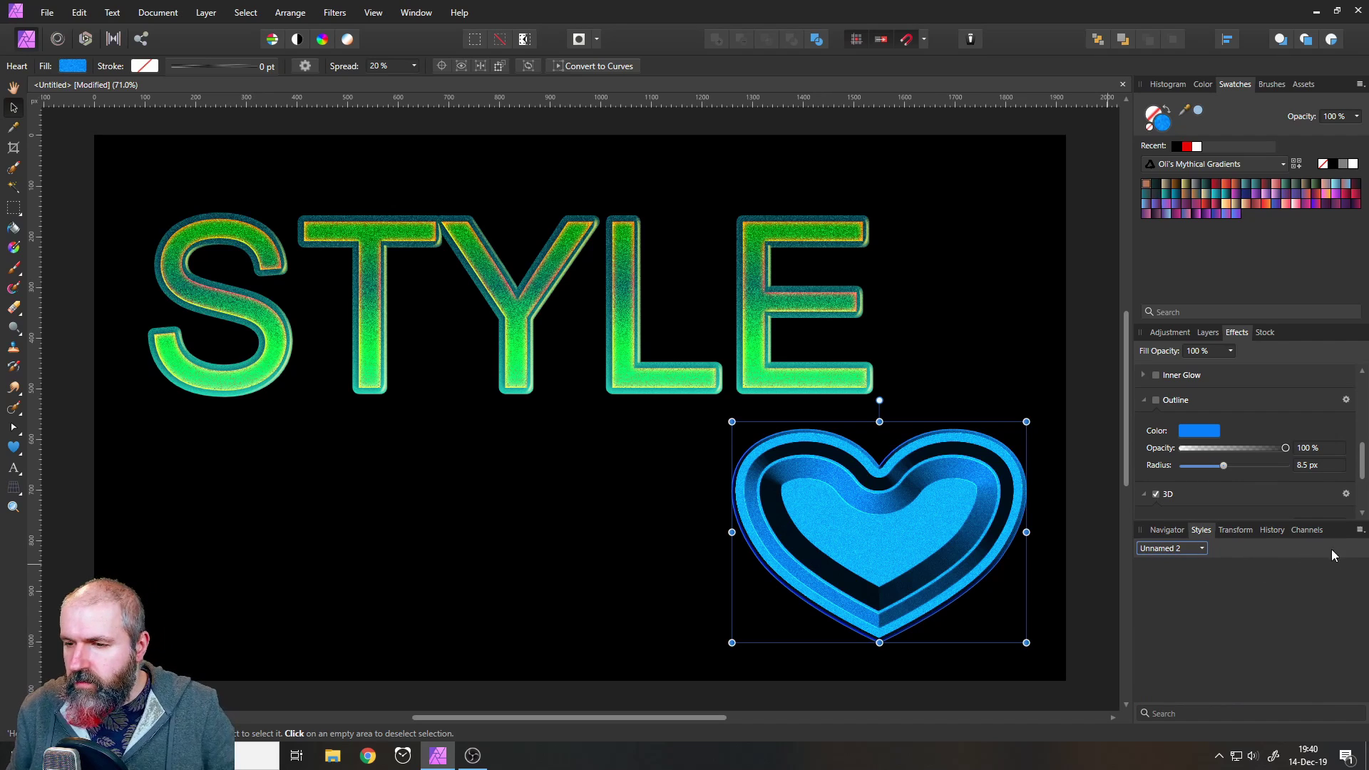
left_click(1361, 530)
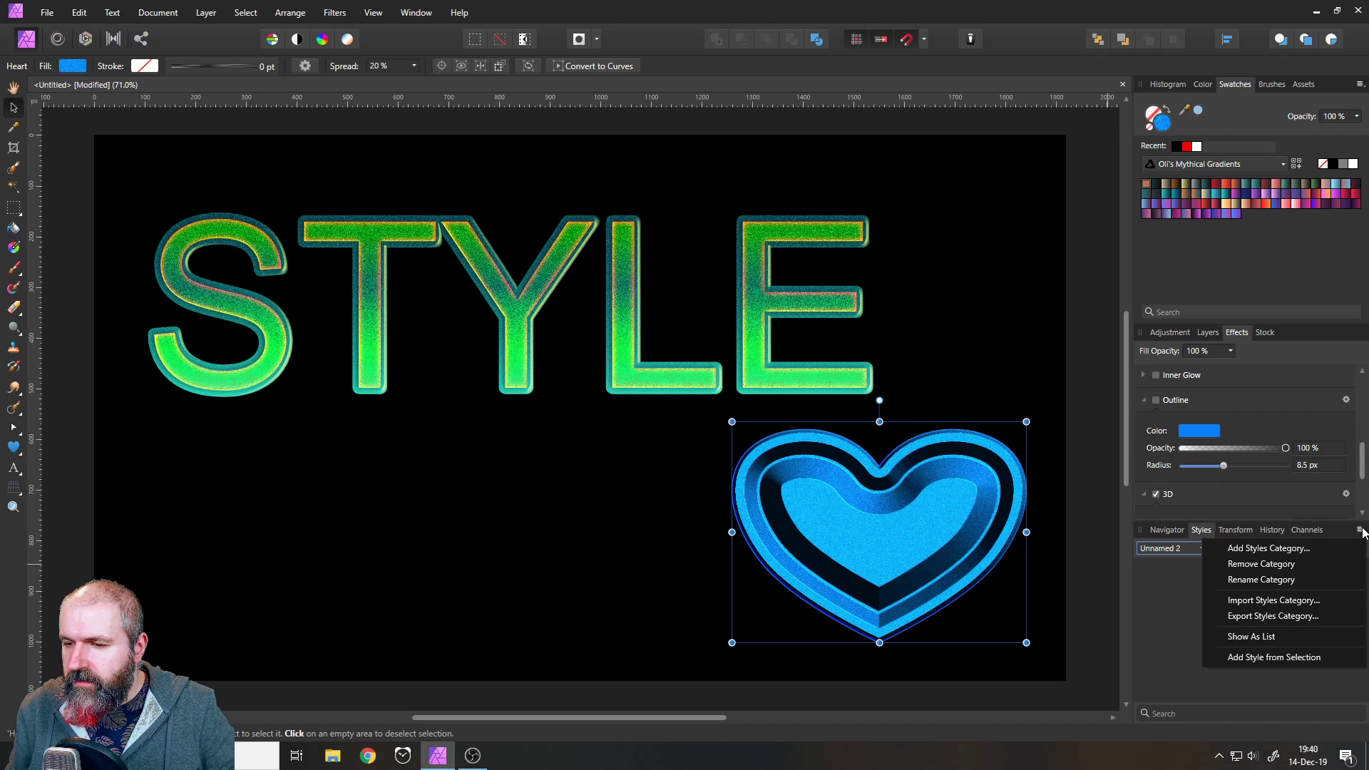
left_click(1280, 581)
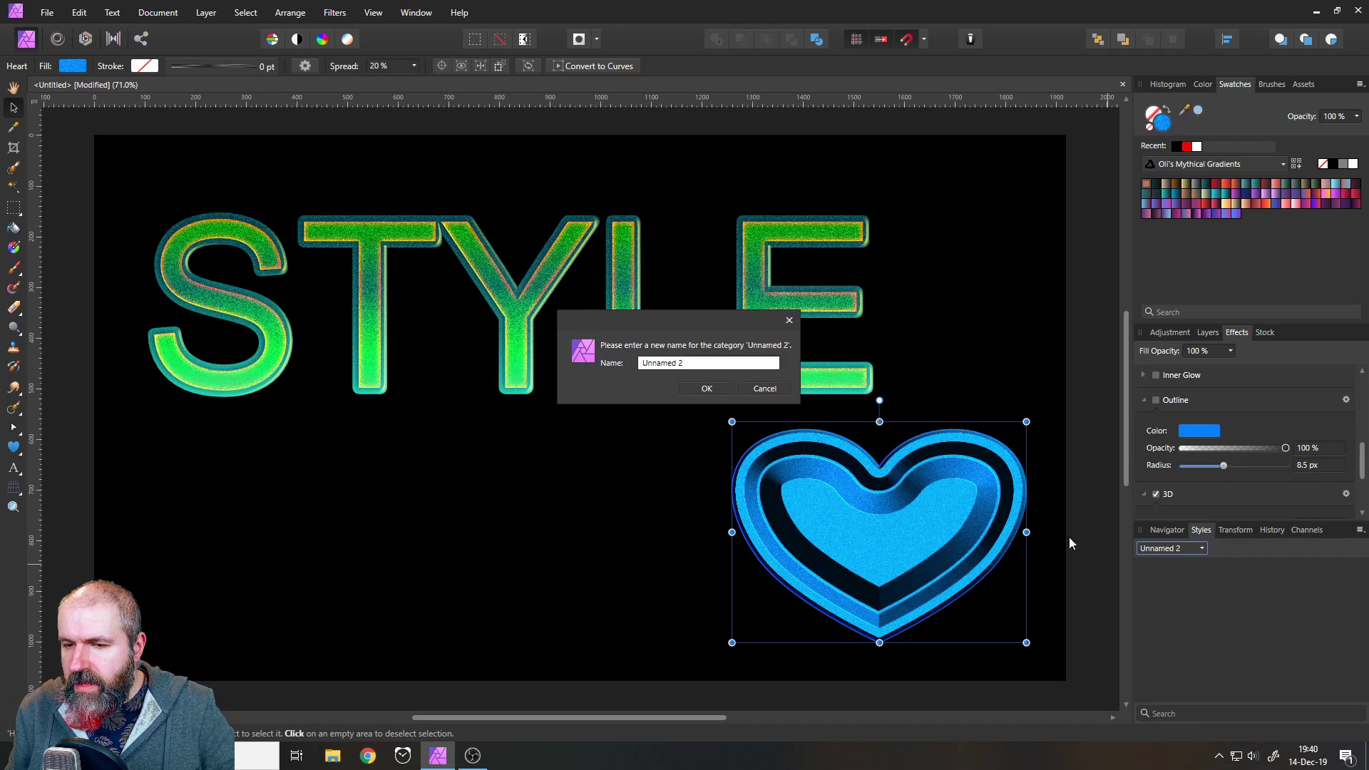
left_click_drag(706, 368, 567, 353)
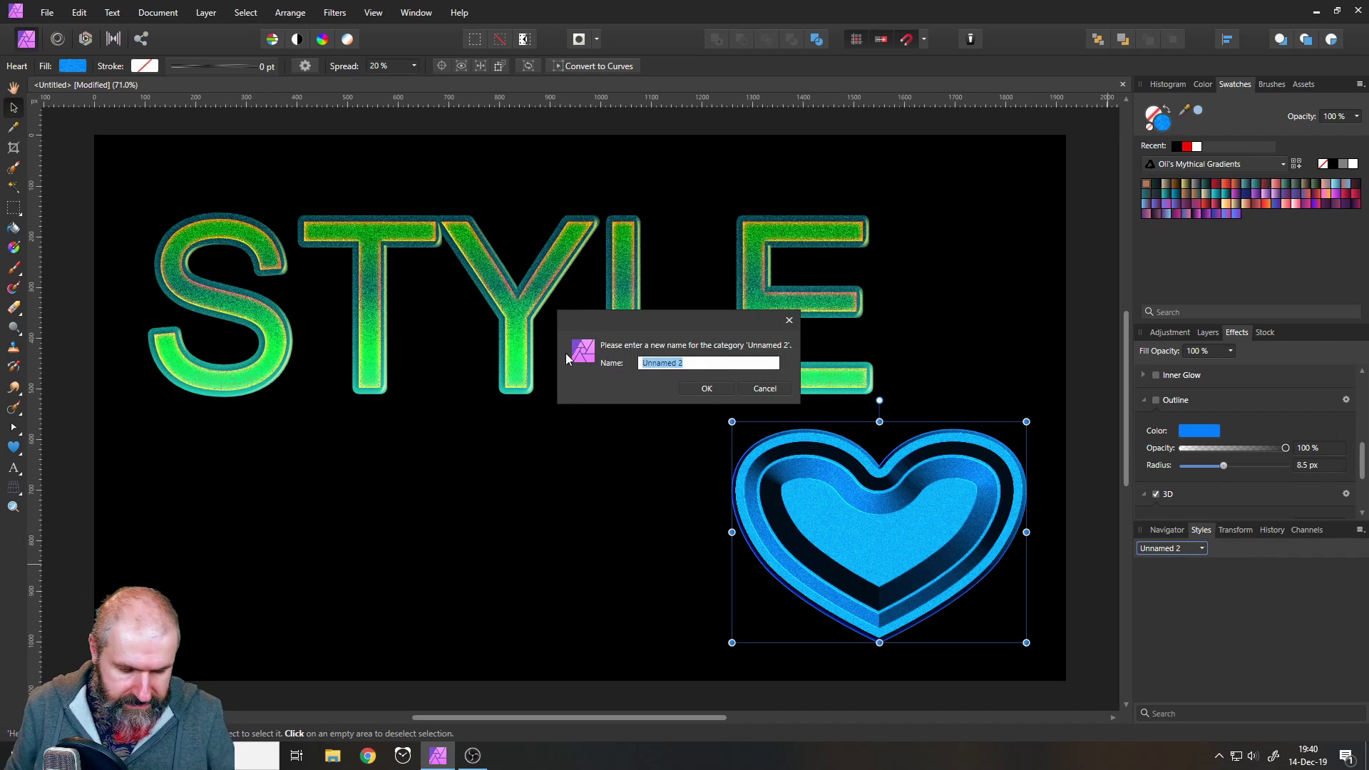
type("oli so")
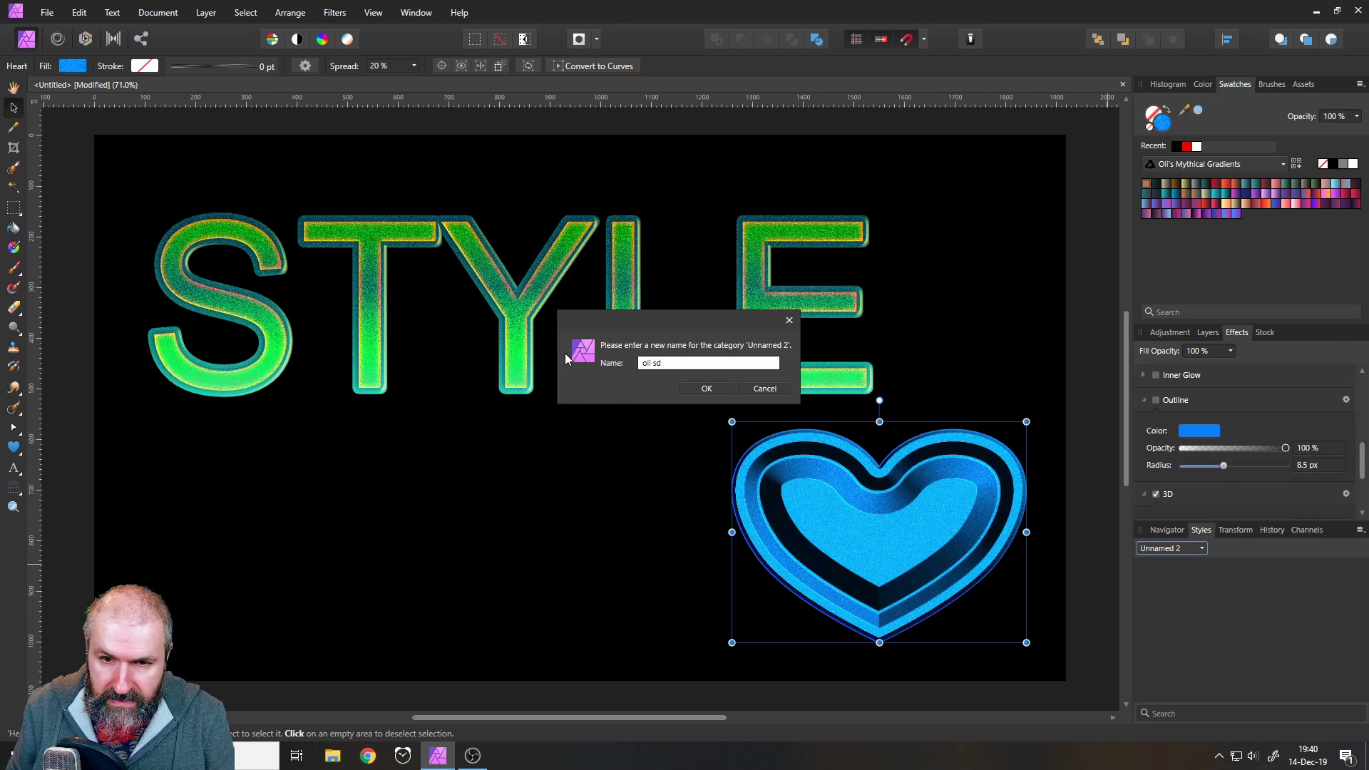
key("BackSpace")
type("tyle")
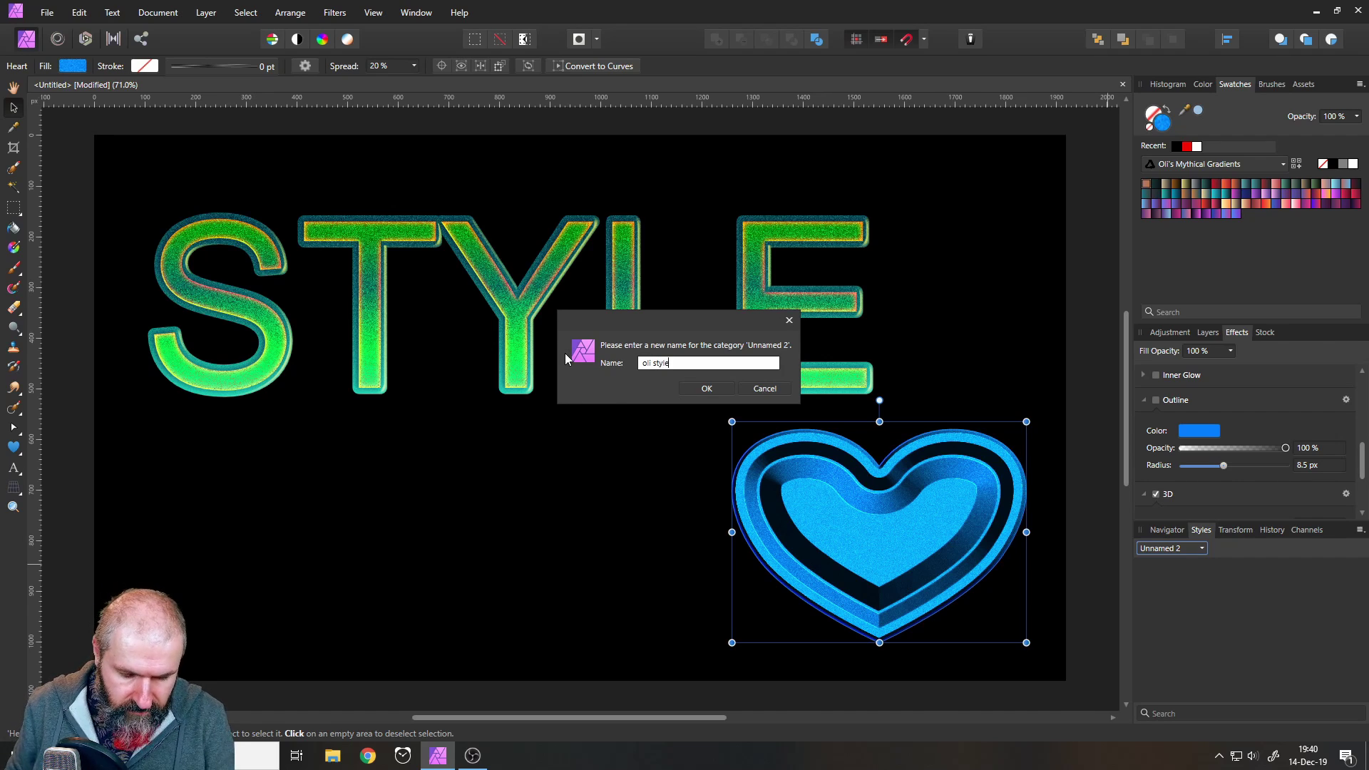
key("Return")
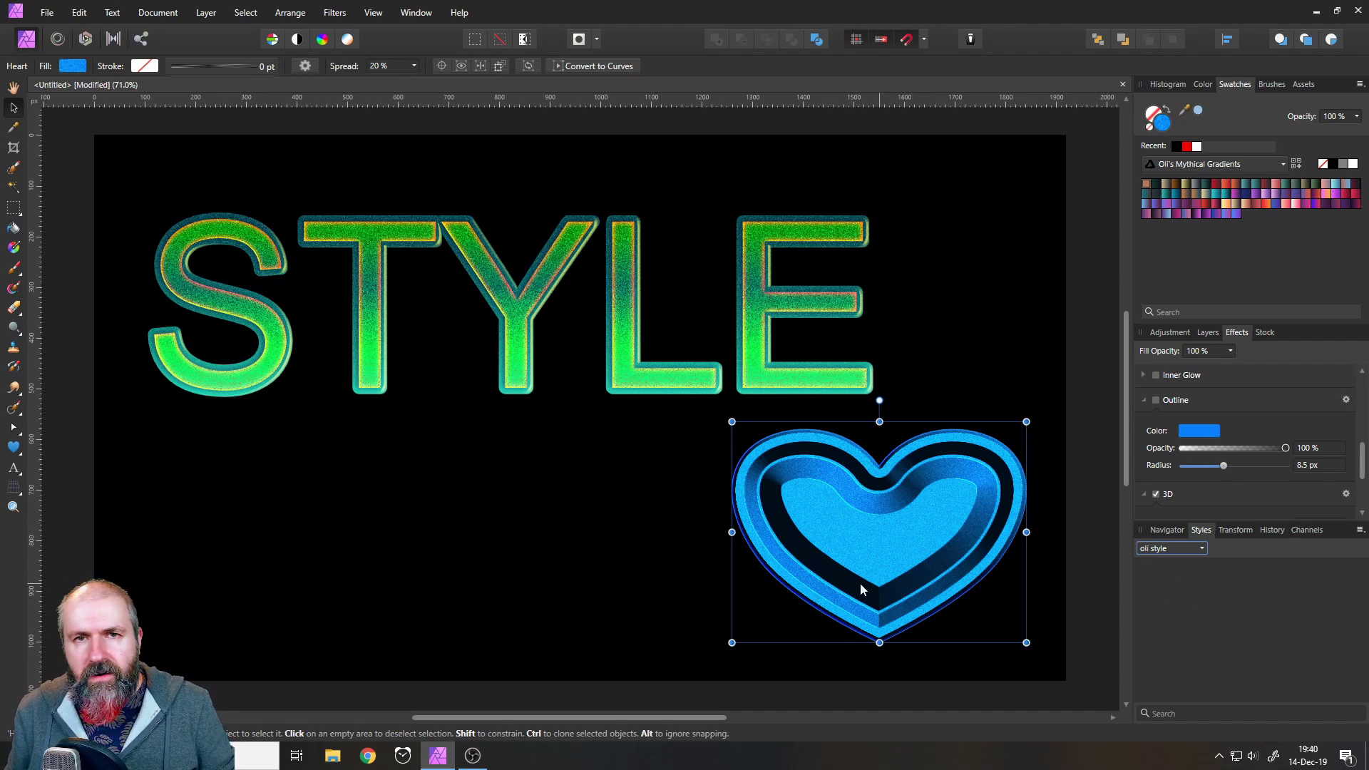
Save the heart's effects as Style 1 and apply it to the STYLE text.
right_click(836, 522)
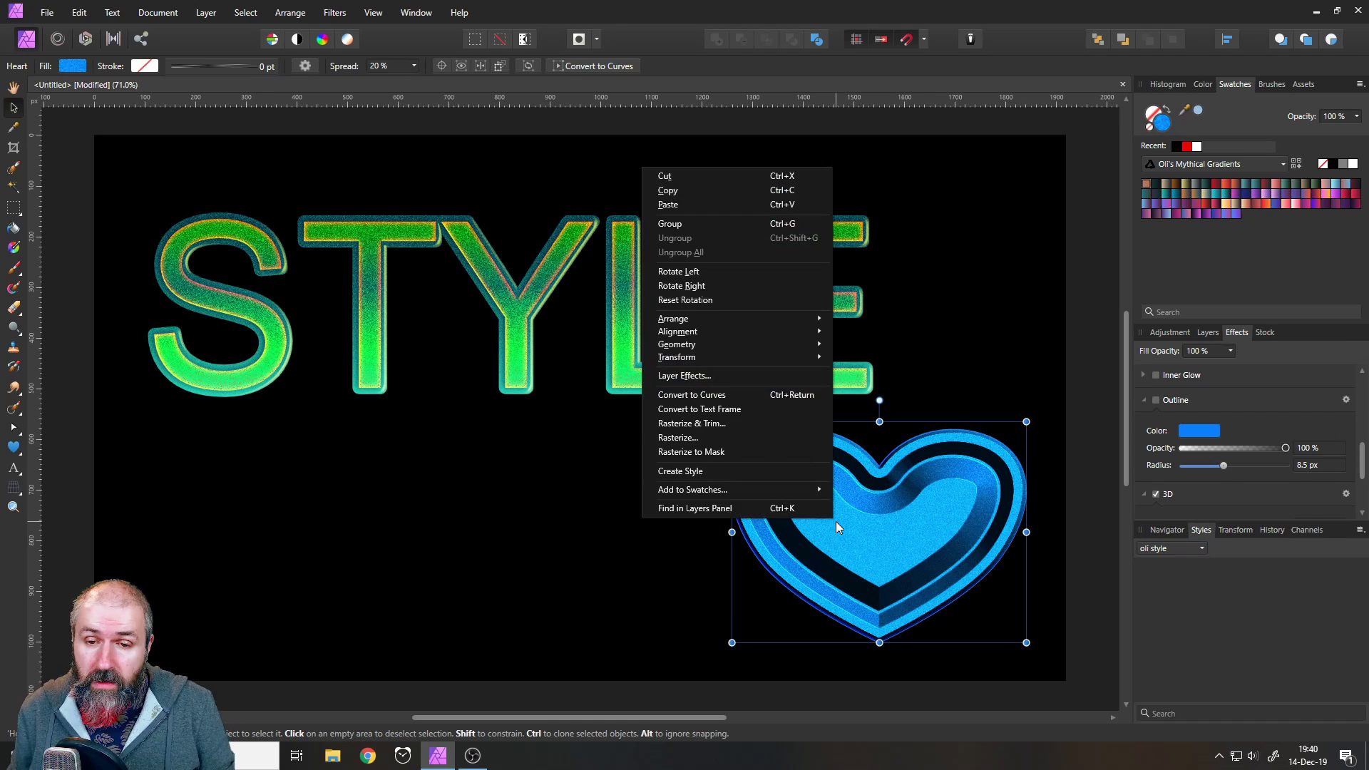
left_click(722, 470)
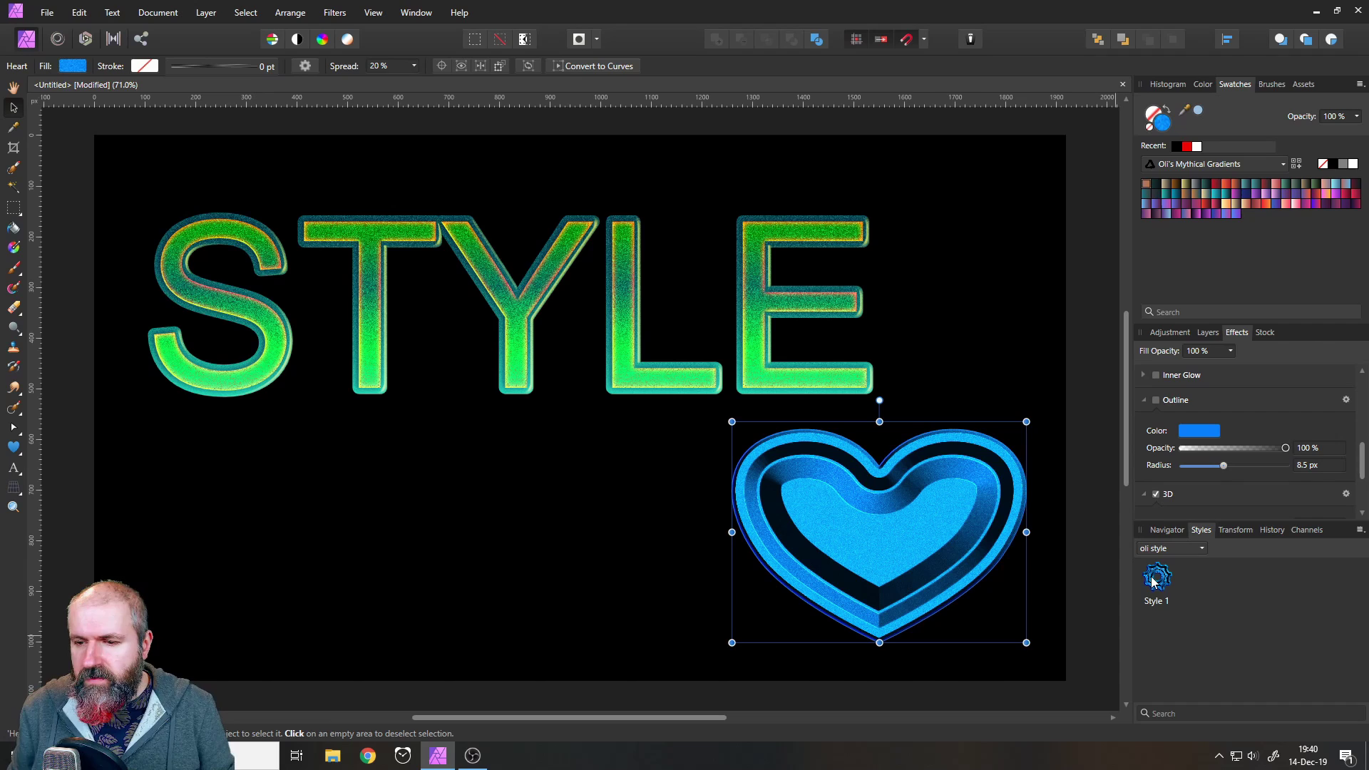
left_click(627, 354)
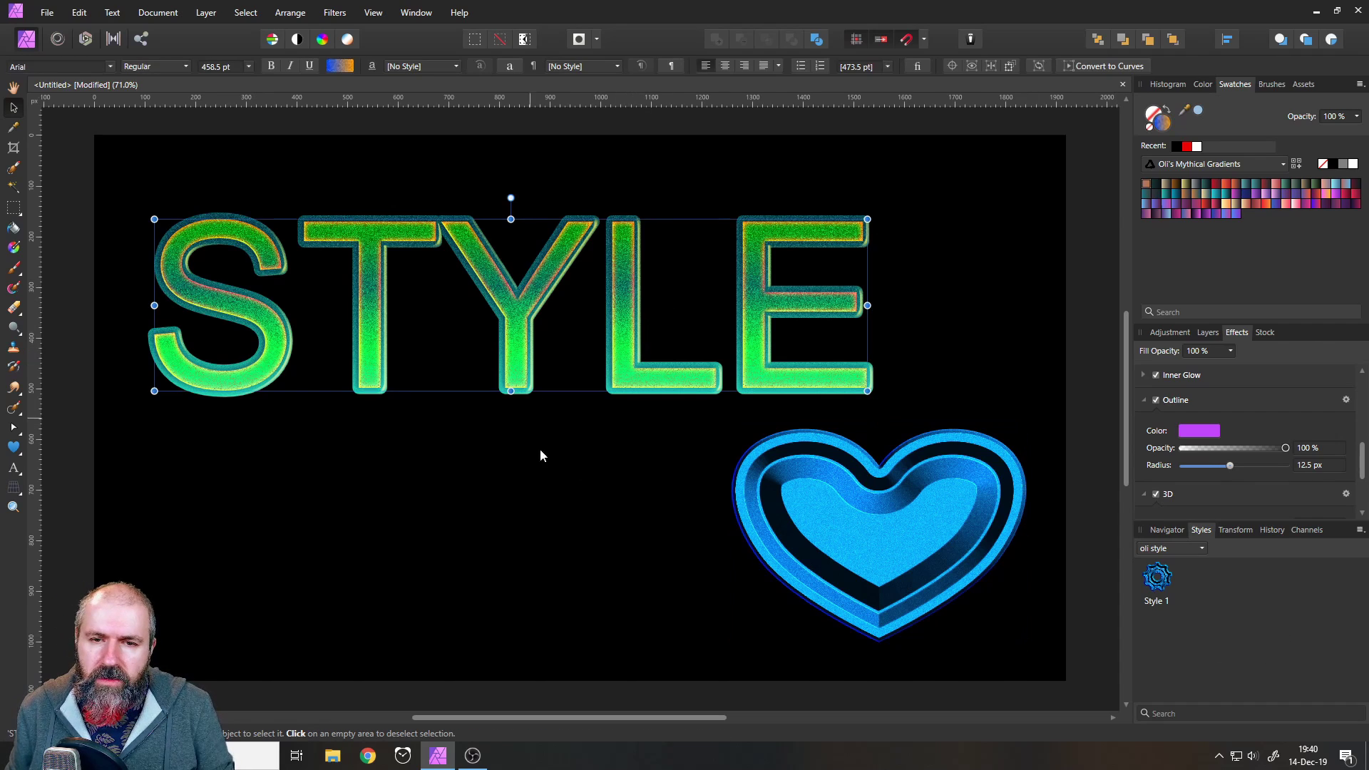
left_click(1158, 581)
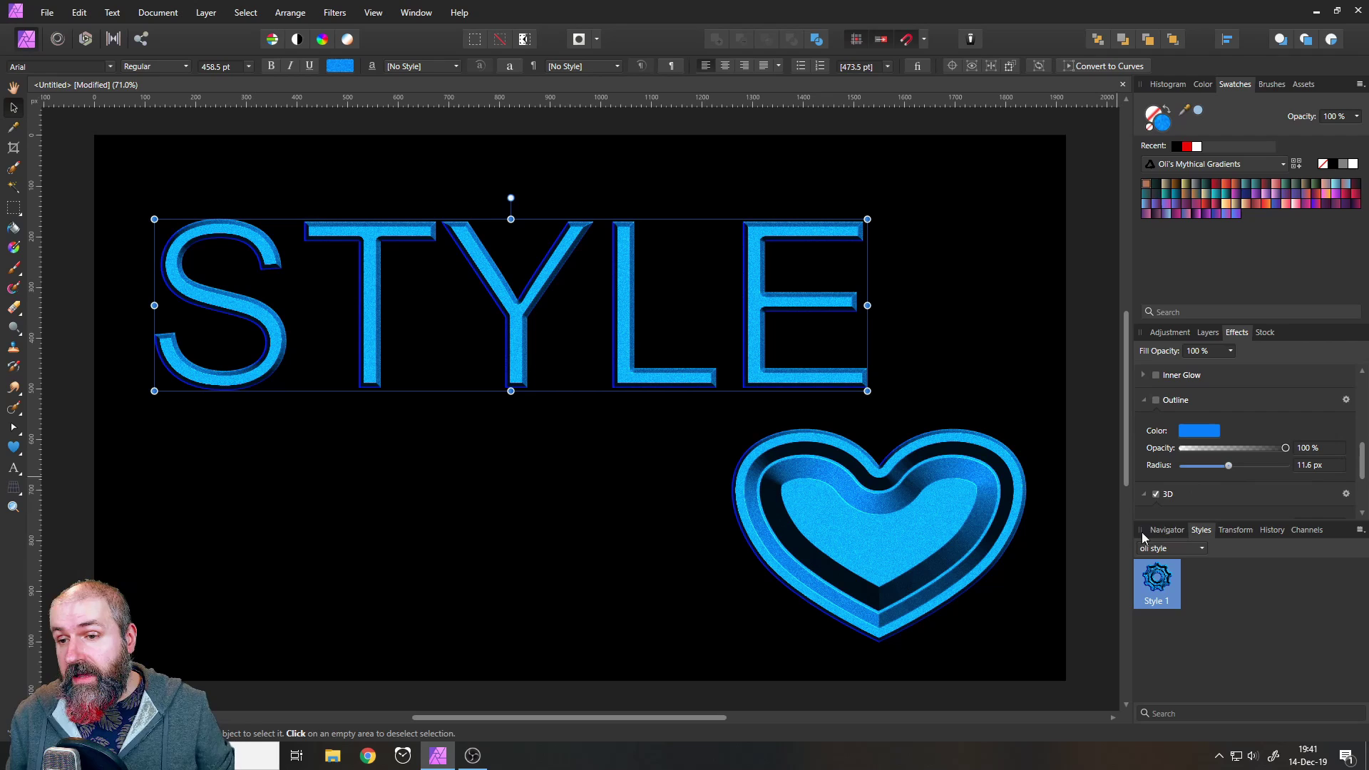
Place the white dog stock photo and Rasterize & Trim it into a pixel layer.
left_click(1258, 332)
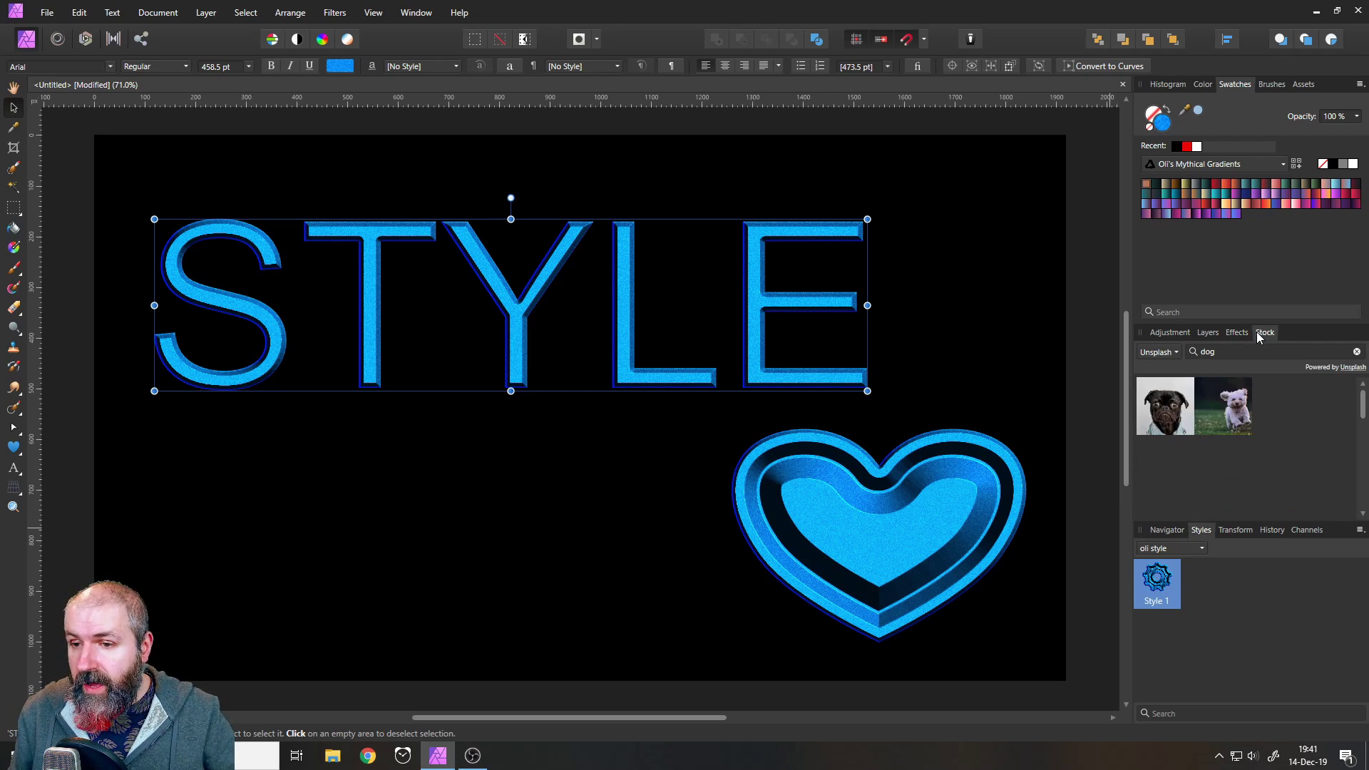
left_click(1228, 416)
left_click(1208, 333)
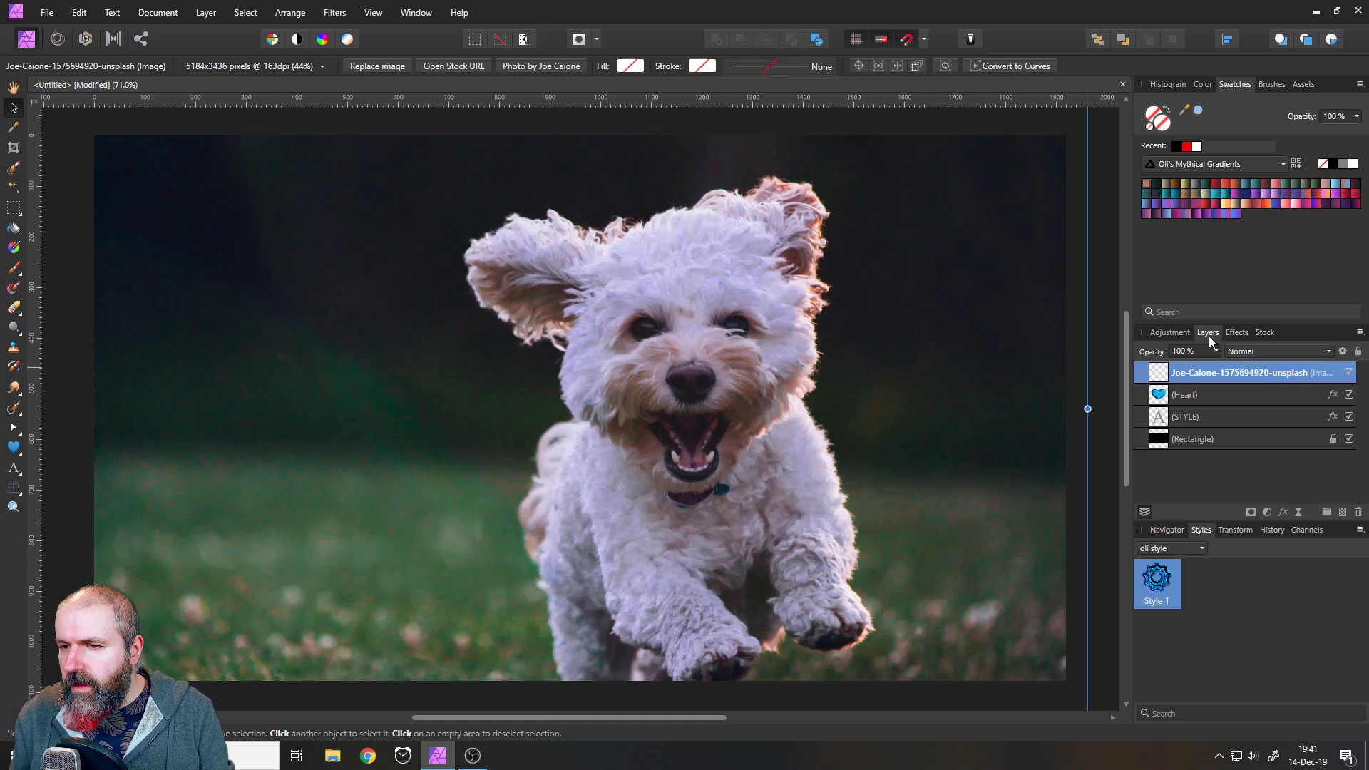
right_click(1166, 376)
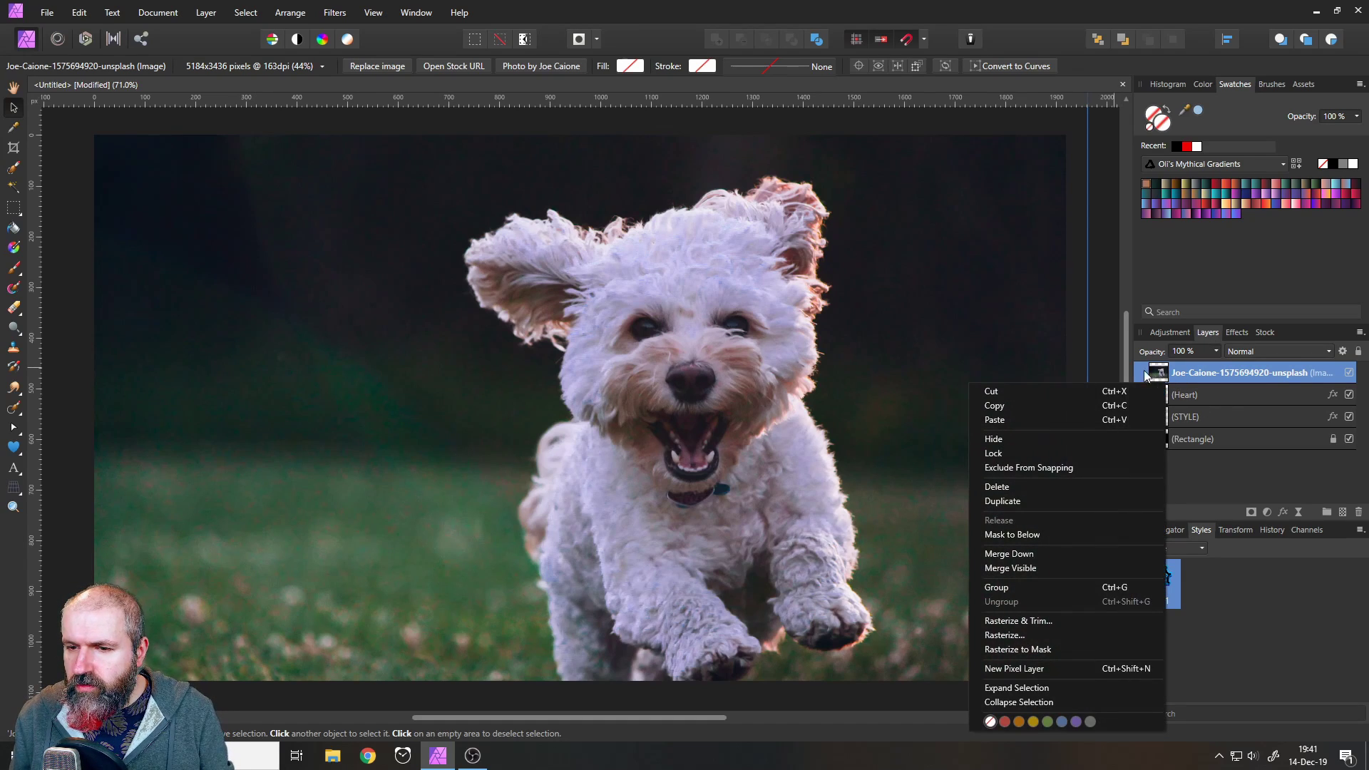
left_click(1050, 621)
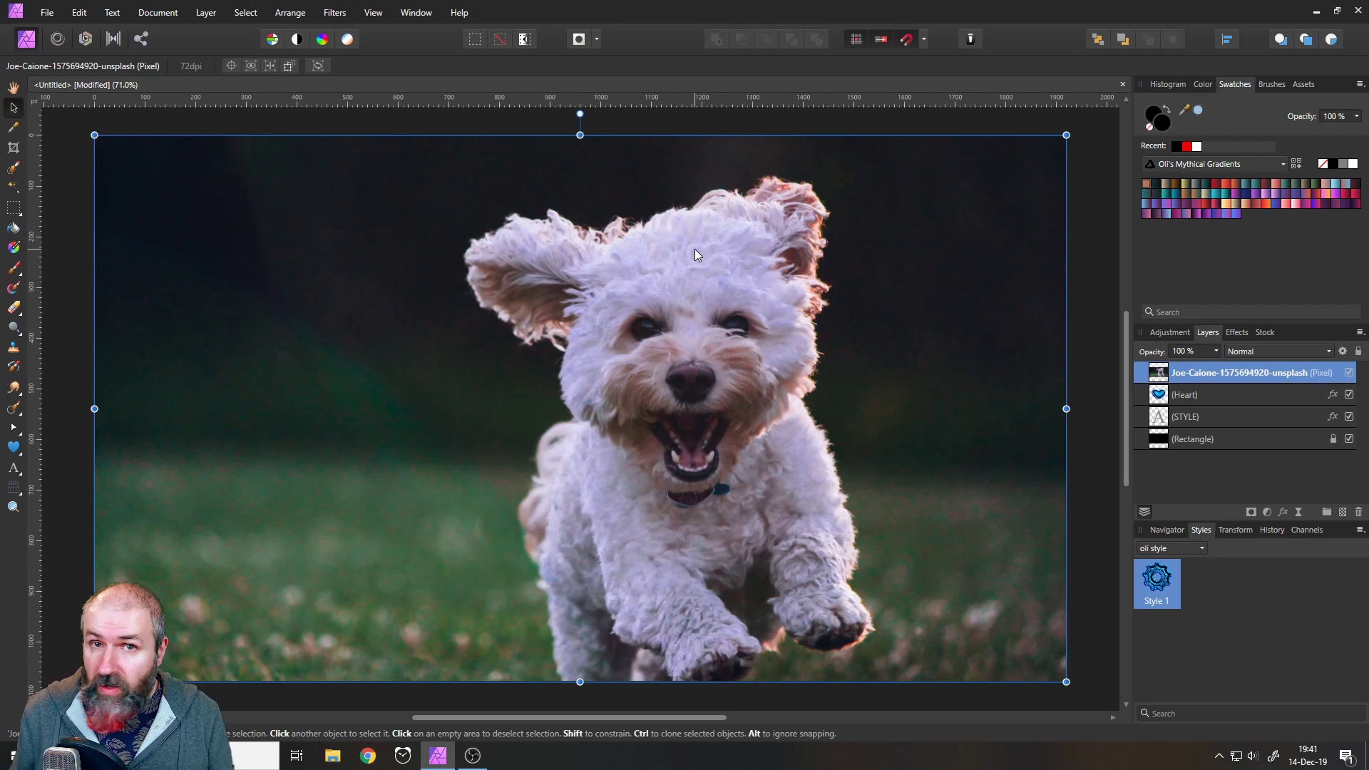
Enable the 3D effect on the dog photo with an S-curve profile.
left_click(1237, 334)
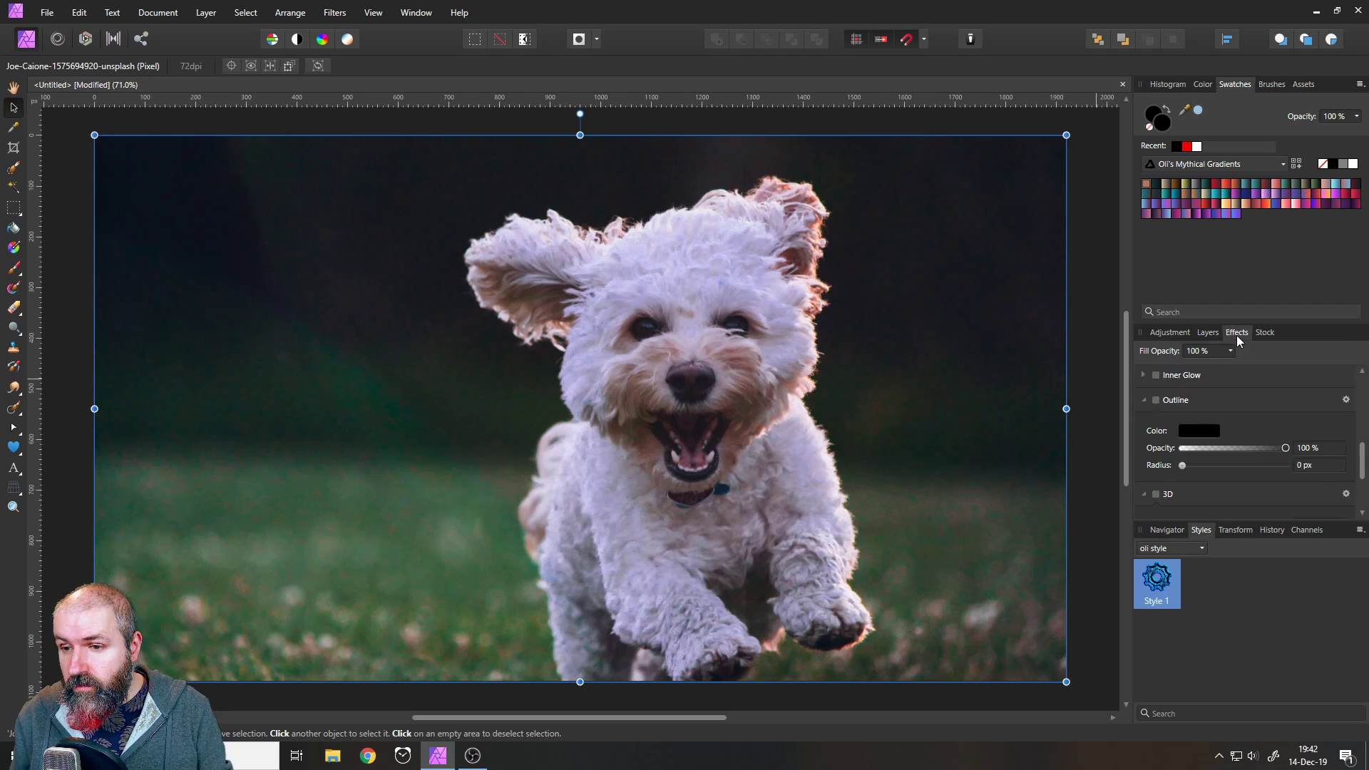
left_click(1157, 494)
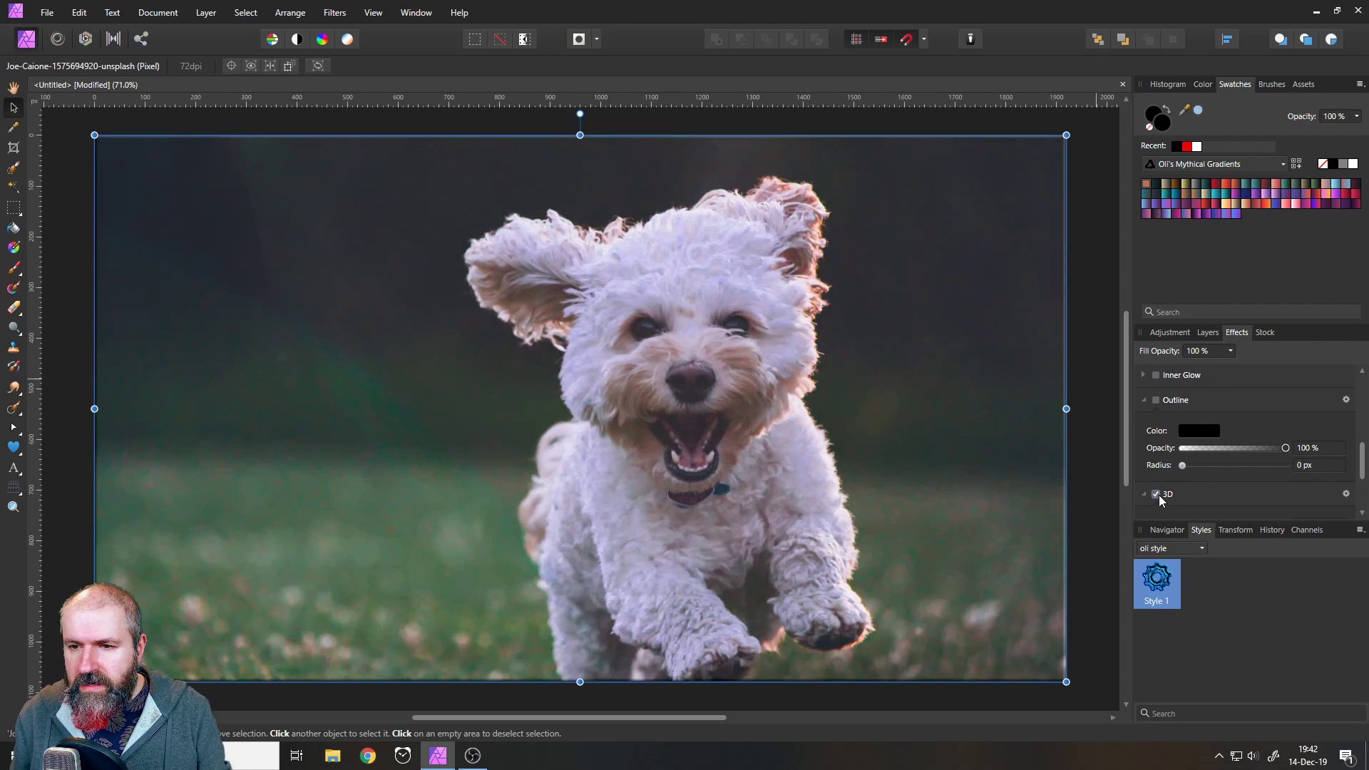
left_click(1347, 493)
left_click_drag(488, 294, 1170, 251)
left_click(1118, 370)
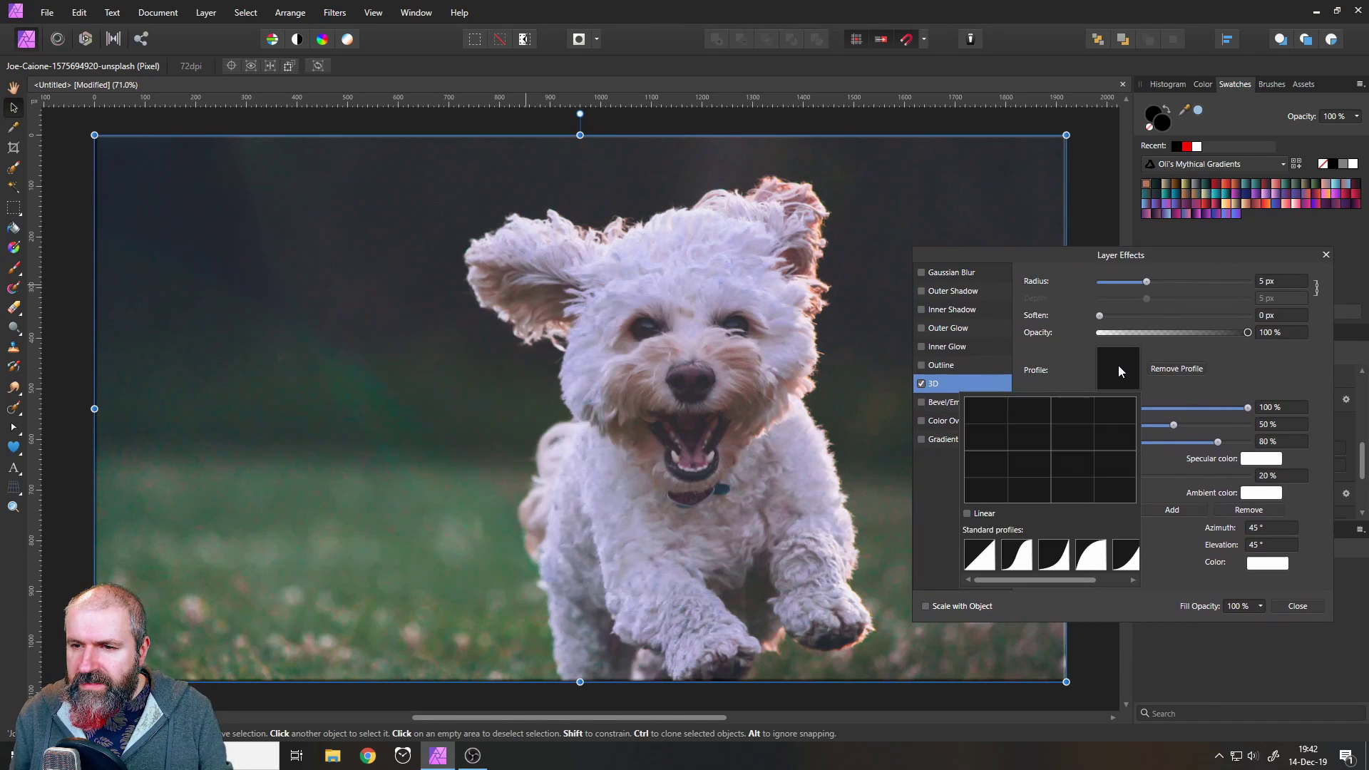
left_click(1028, 561)
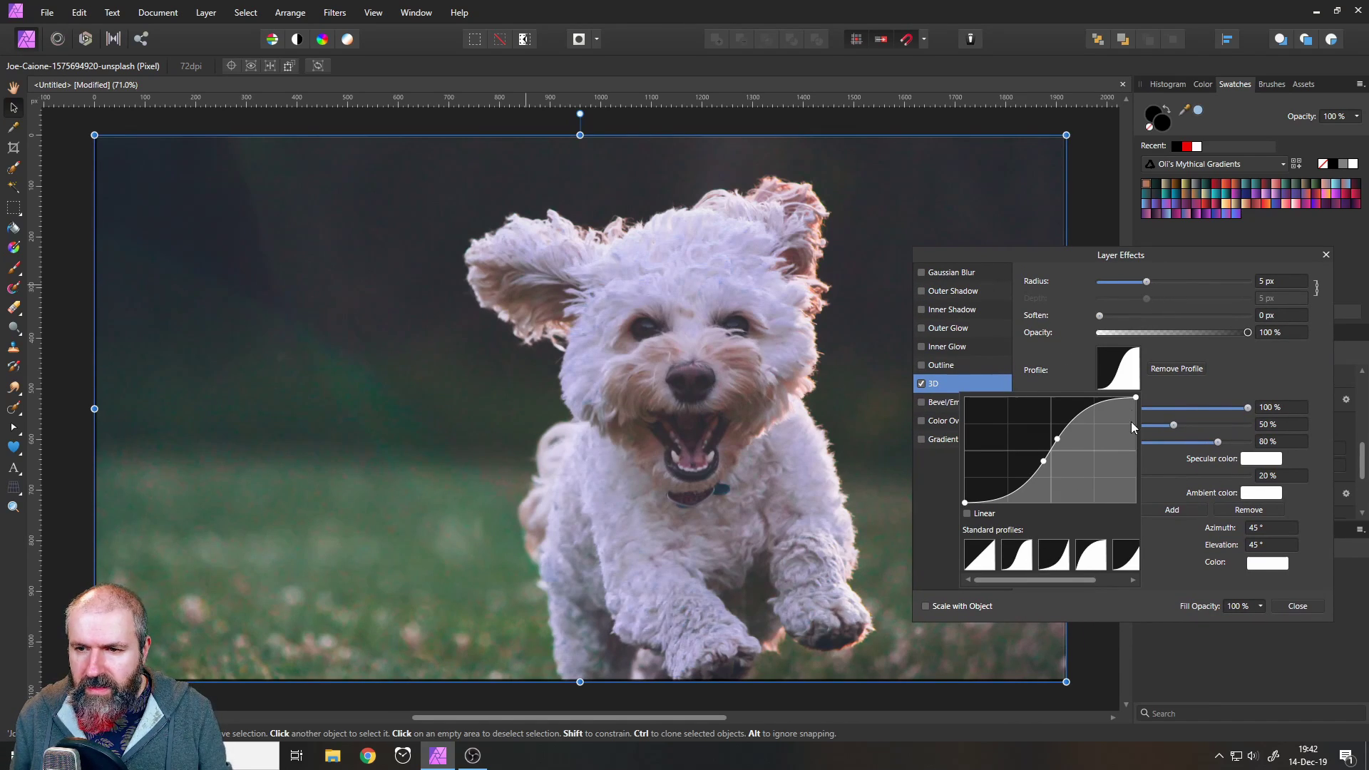
left_click(1189, 350)
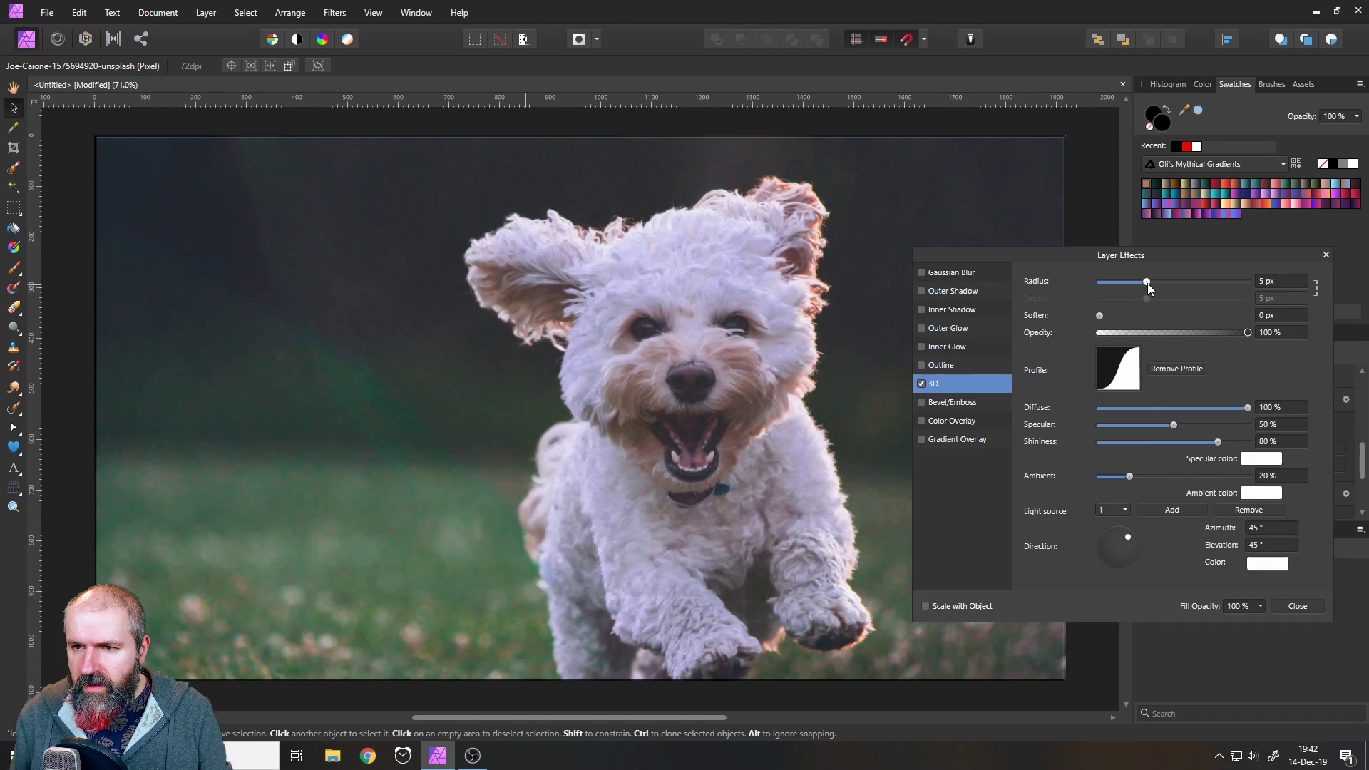
Widen the 3D radius to 48.6 px and tint the ambient light magenta at 22%.
left_click_drag(1149, 283, 1239, 279)
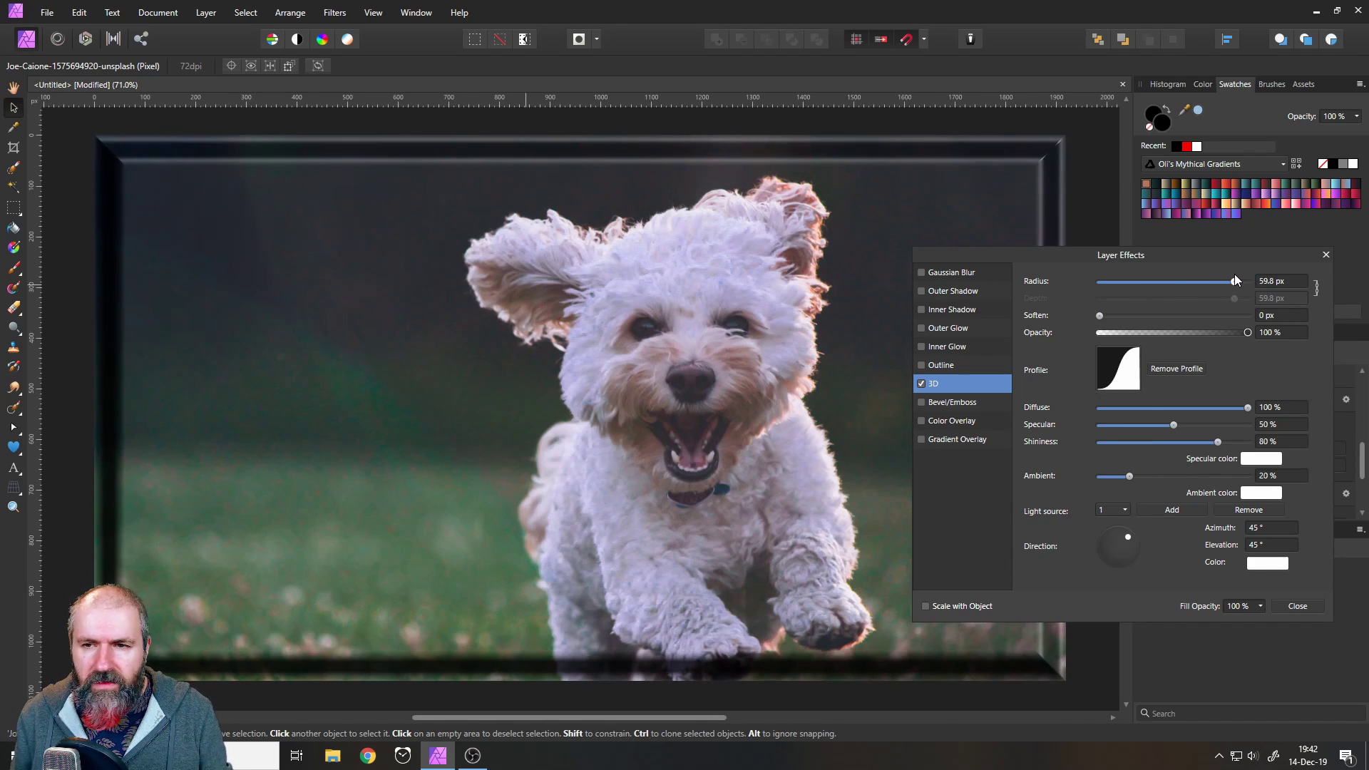
mouse_move(1110, 260)
left_mouse_down()
mouse_move(1228, 191)
mouse_move(1124, 365)
mouse_move(1029, 417)
mouse_move(1112, 273)
left_mouse_up()
left_click_drag(1236, 298, 1230, 296)
mouse_move(1130, 493)
left_mouse_down()
mouse_move(1071, 491)
mouse_move(1206, 488)
mouse_move(1124, 488)
mouse_move(1137, 486)
left_mouse_up()
left_click(1263, 509)
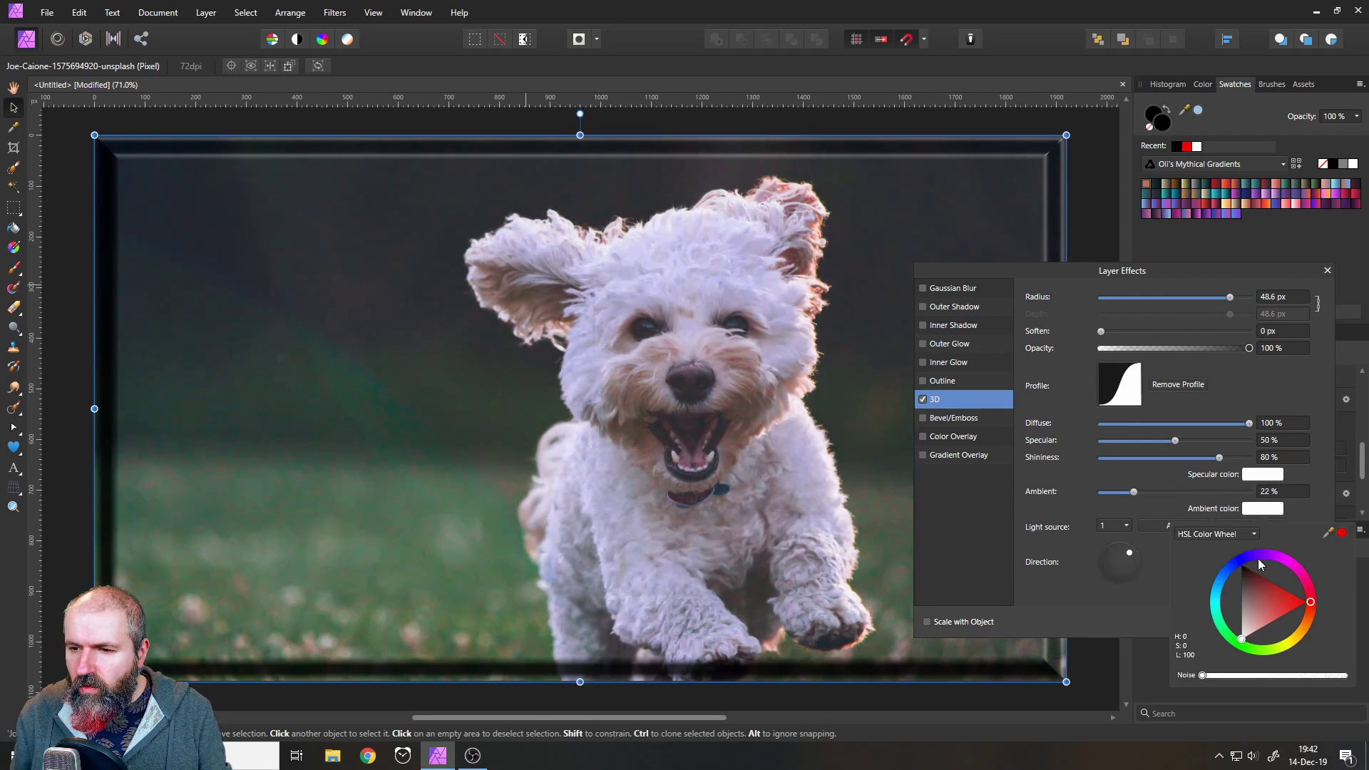
left_click_drag(1258, 558, 1291, 555)
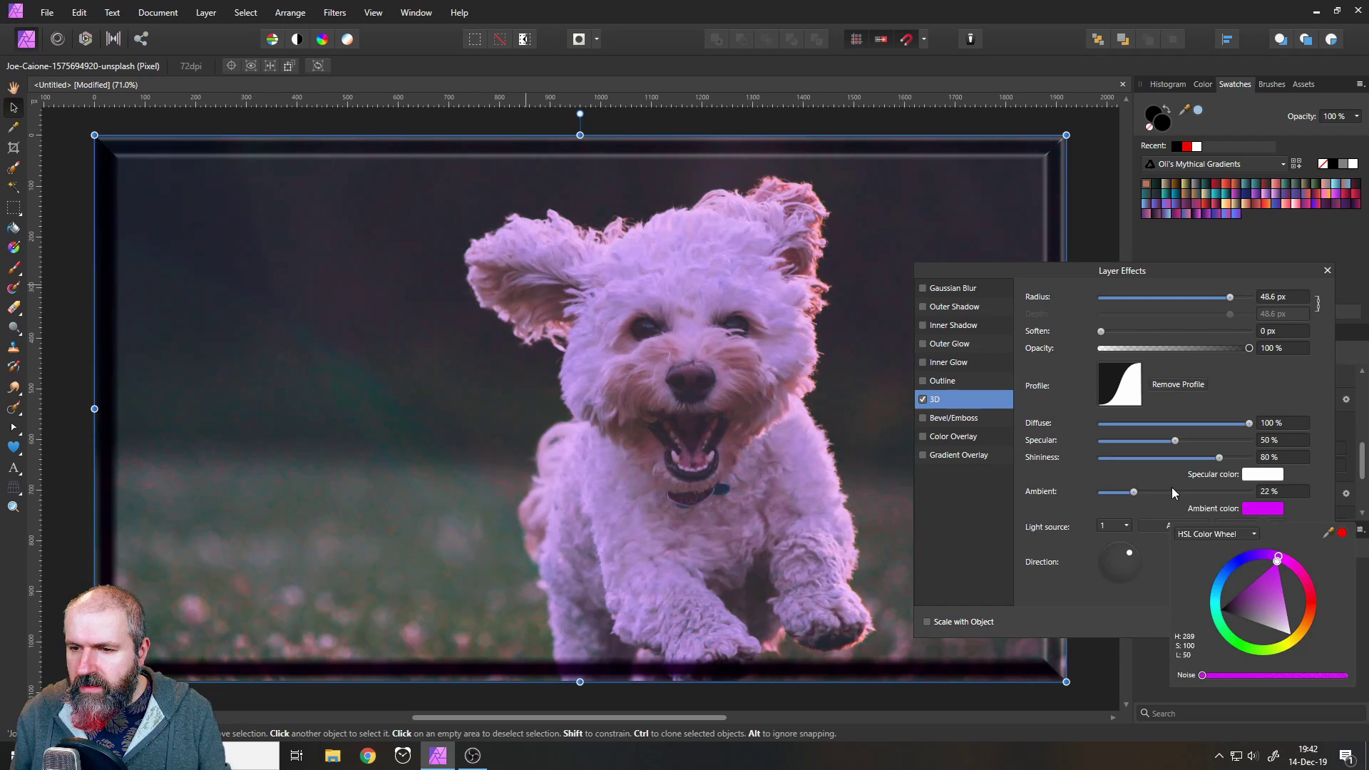
left_click(1258, 581)
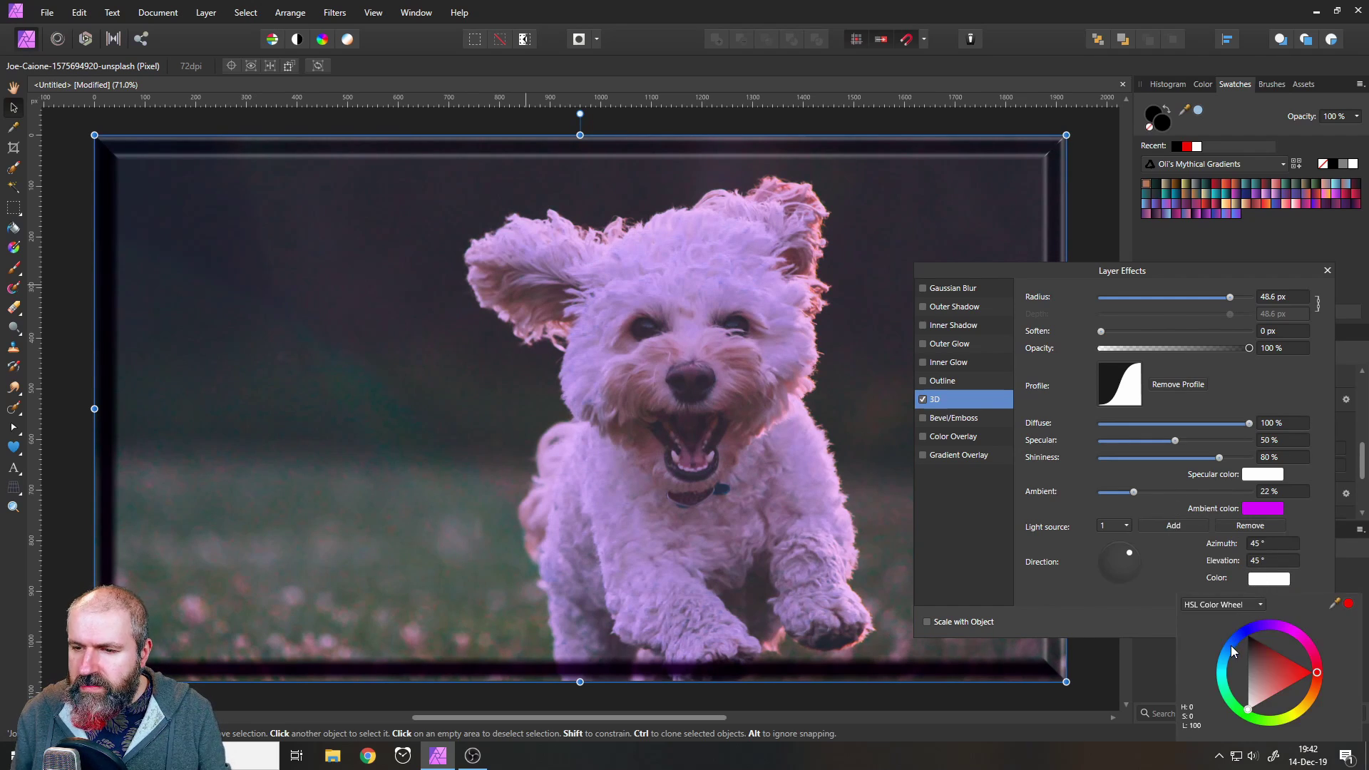
left_click(1328, 271)
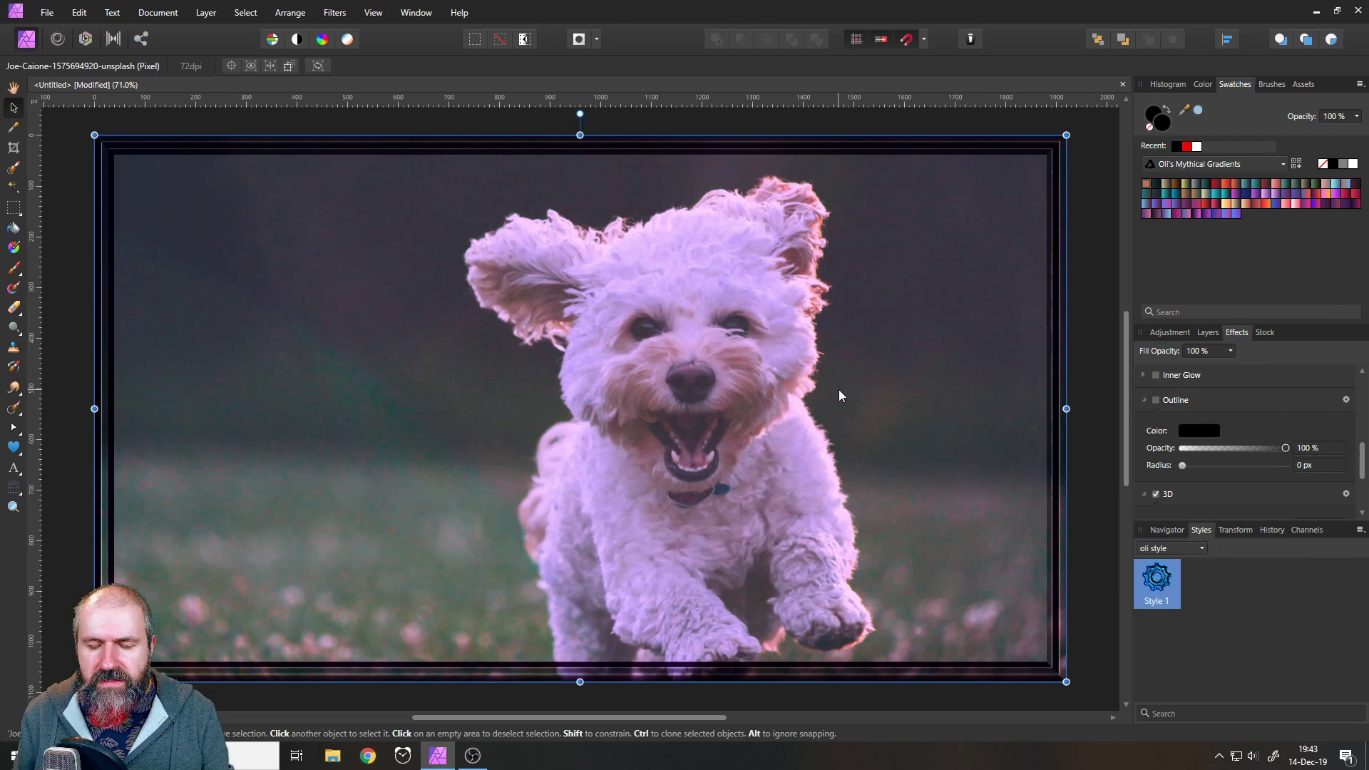
Save the dog photo's pink 3D frame as Style 2.
left_click(1101, 417)
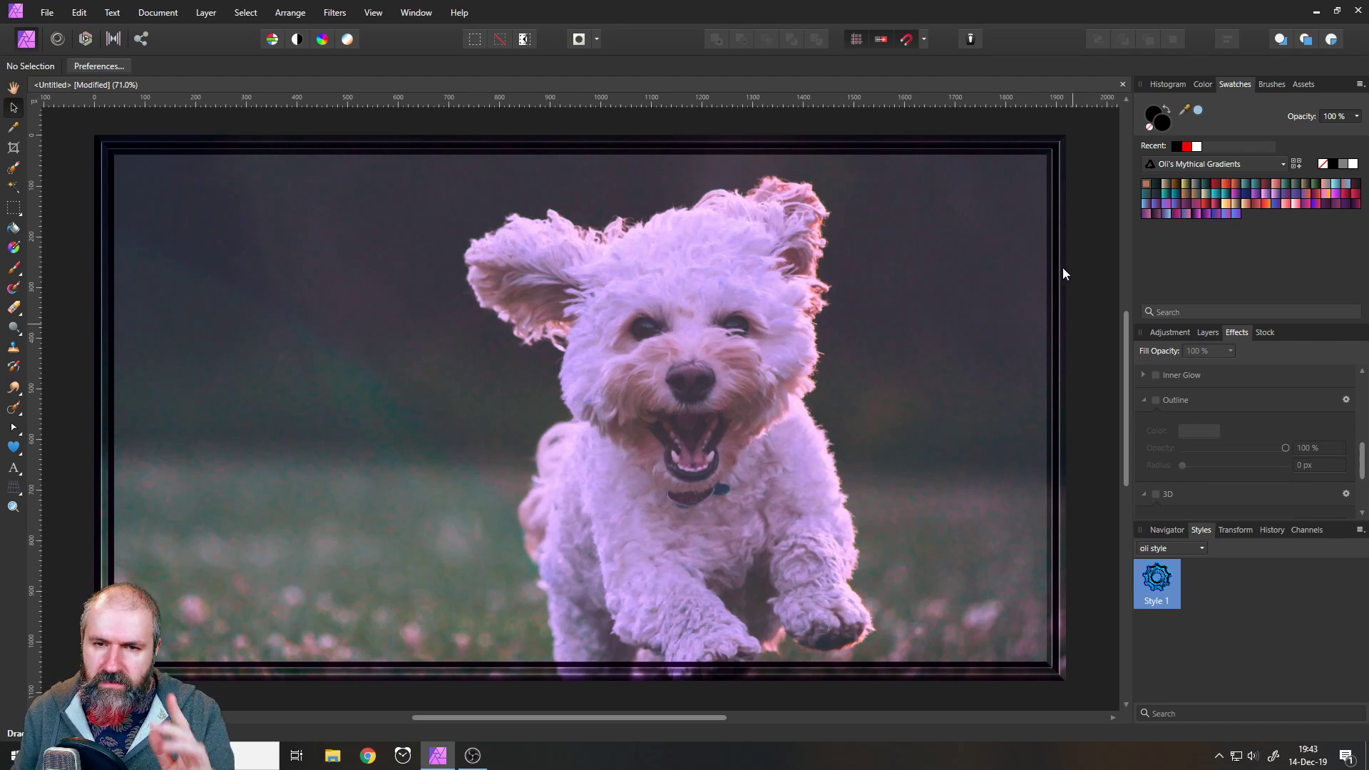
right_click(679, 495)
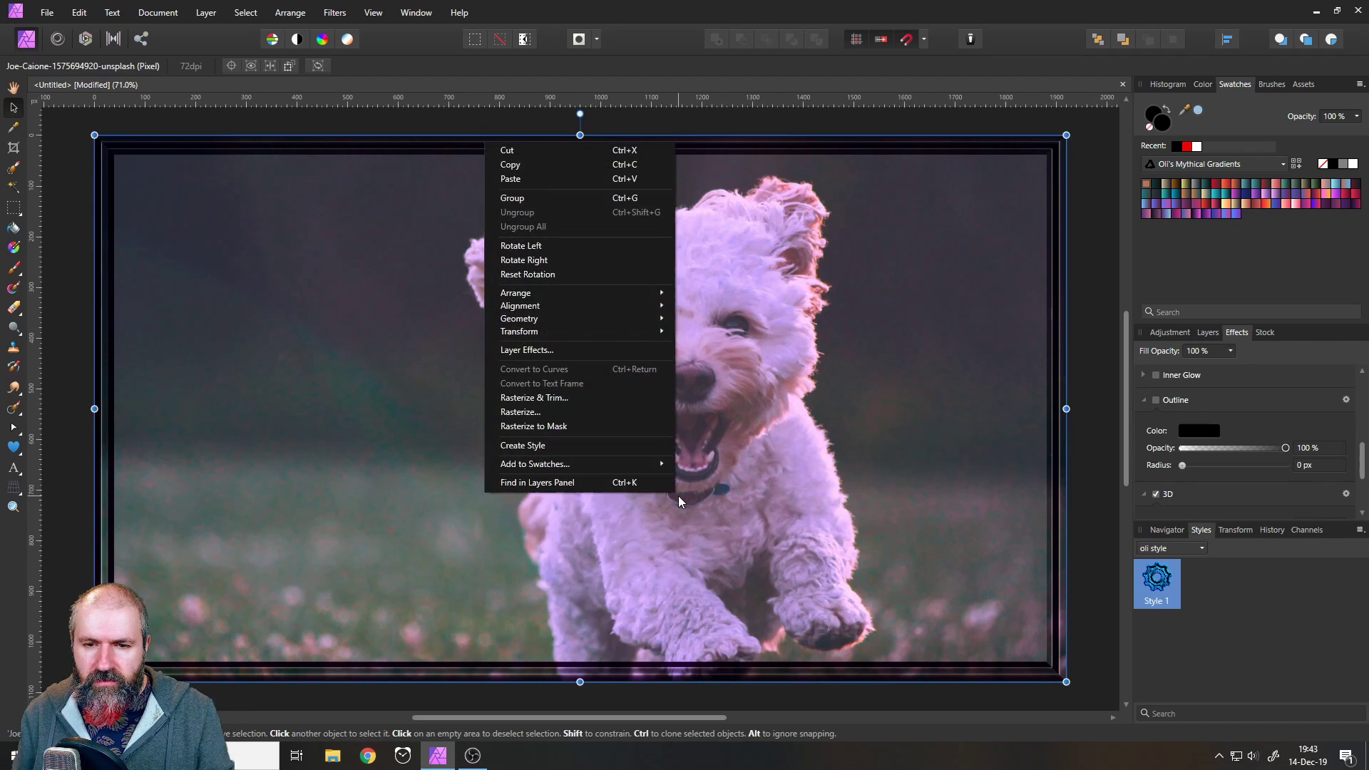
left_click(561, 448)
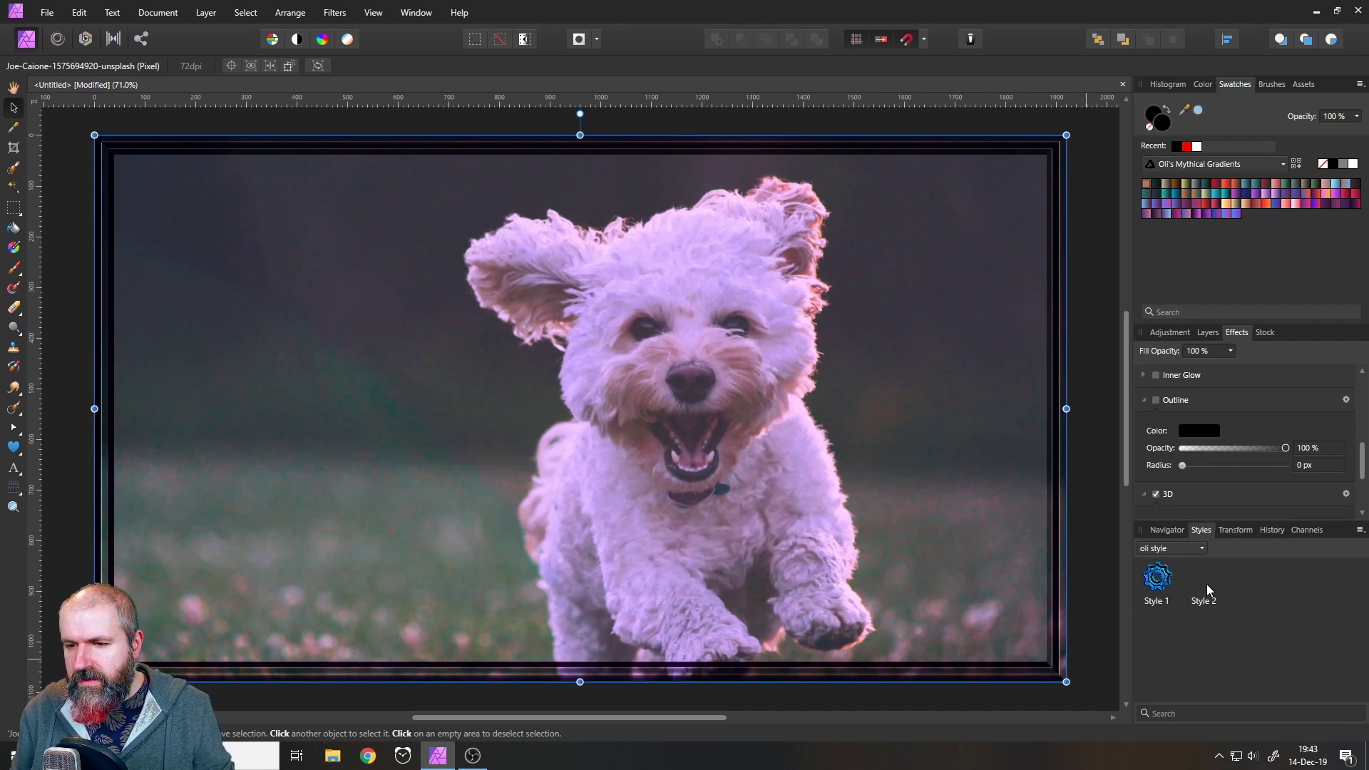
Draw a black heart left of the dog's face and paste the photo's effects onto it.
left_click(14, 447)
mouse_move(374, 281)
left_mouse_down()
mouse_move(466, 400)
mouse_move(574, 503)
mouse_move(591, 502)
left_mouse_up()
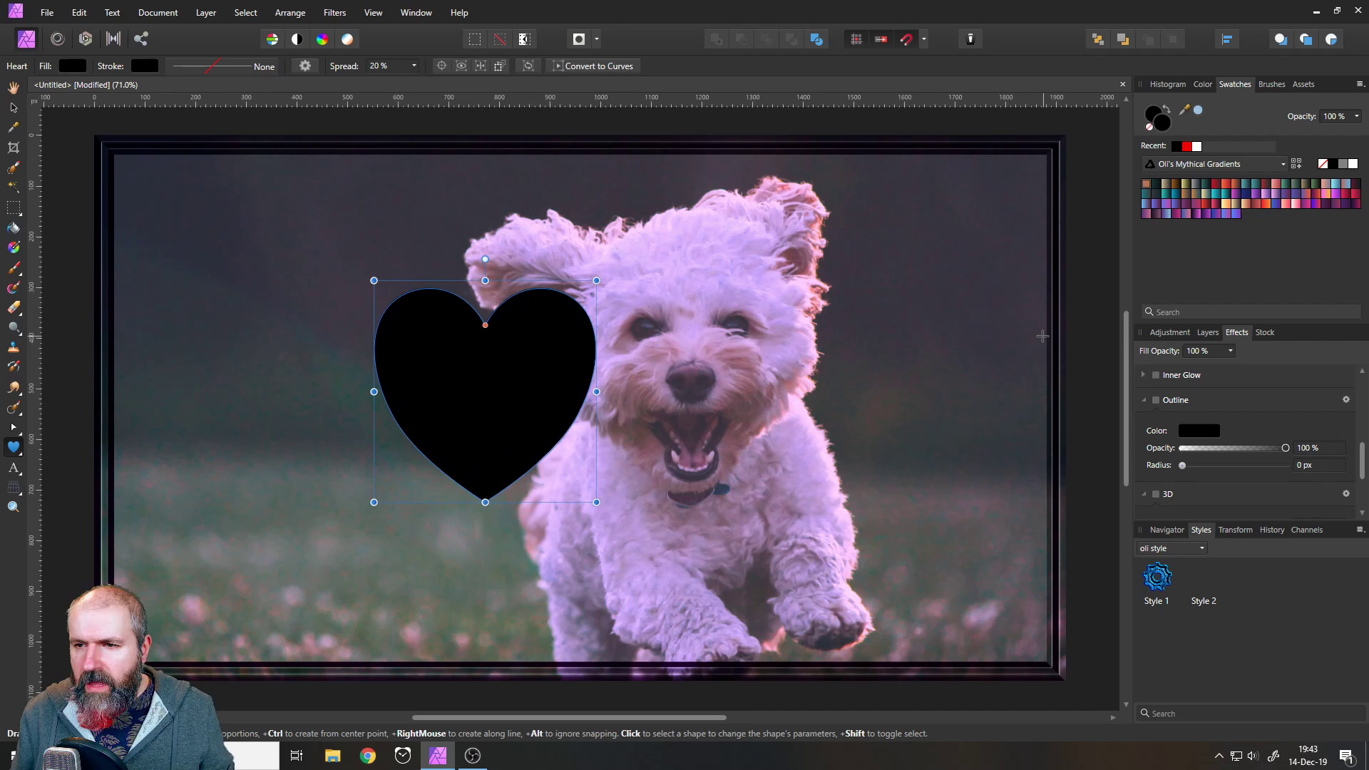
left_click(1207, 333)
left_click(1165, 395)
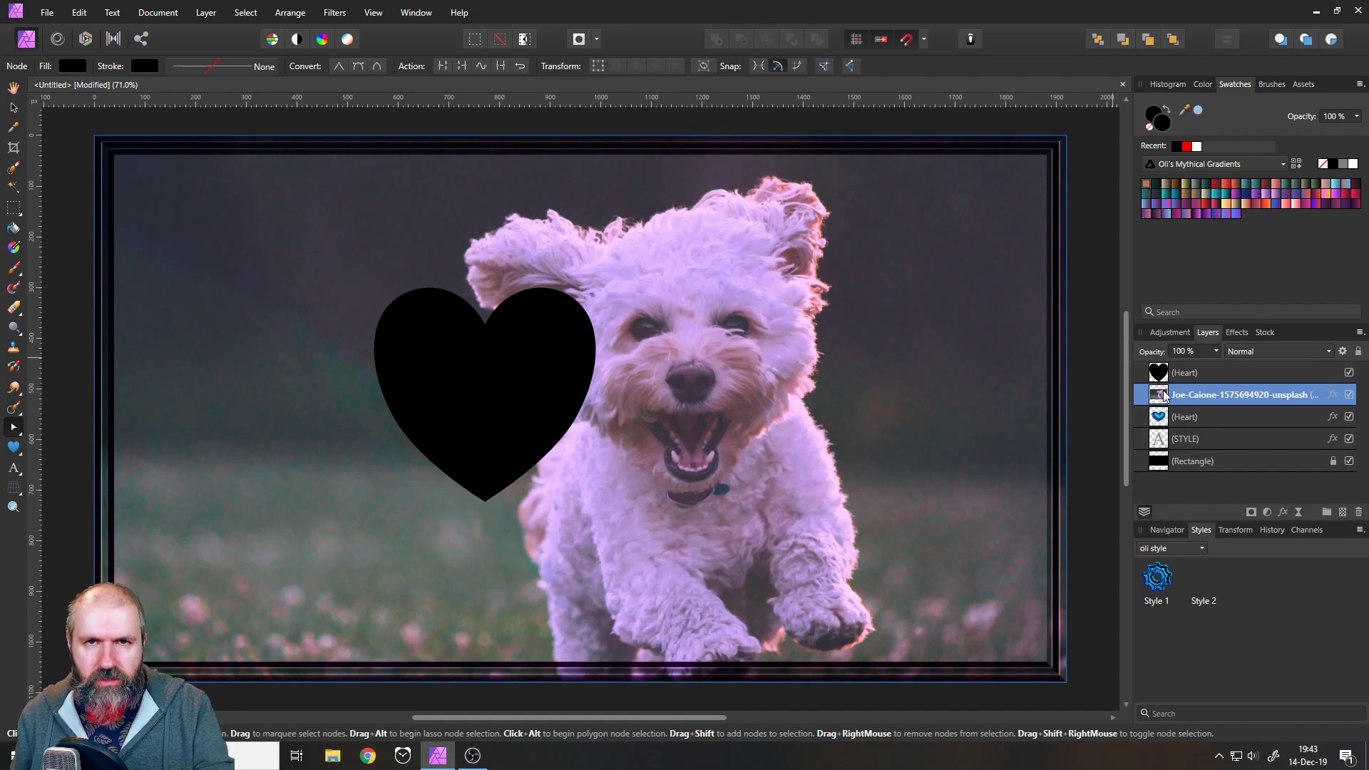
right_click(1163, 396)
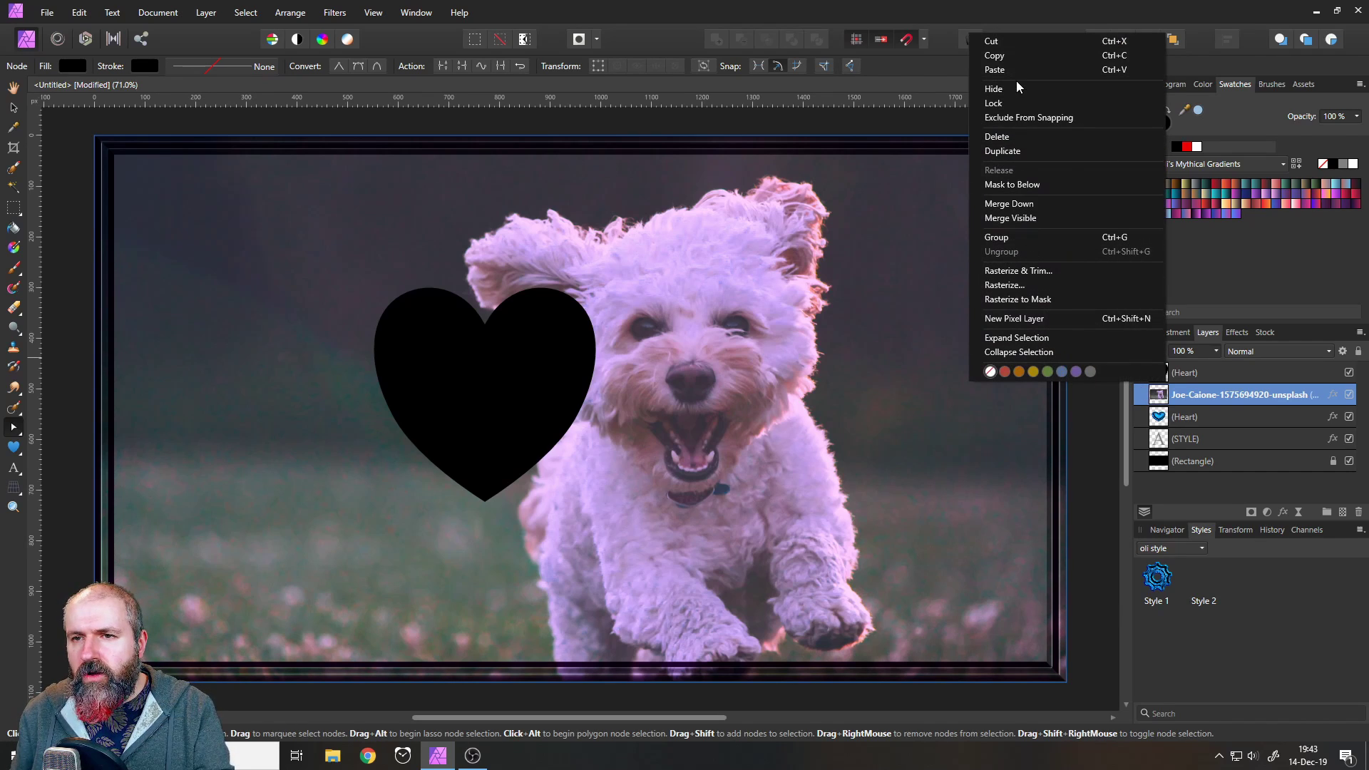
left_click(995, 55)
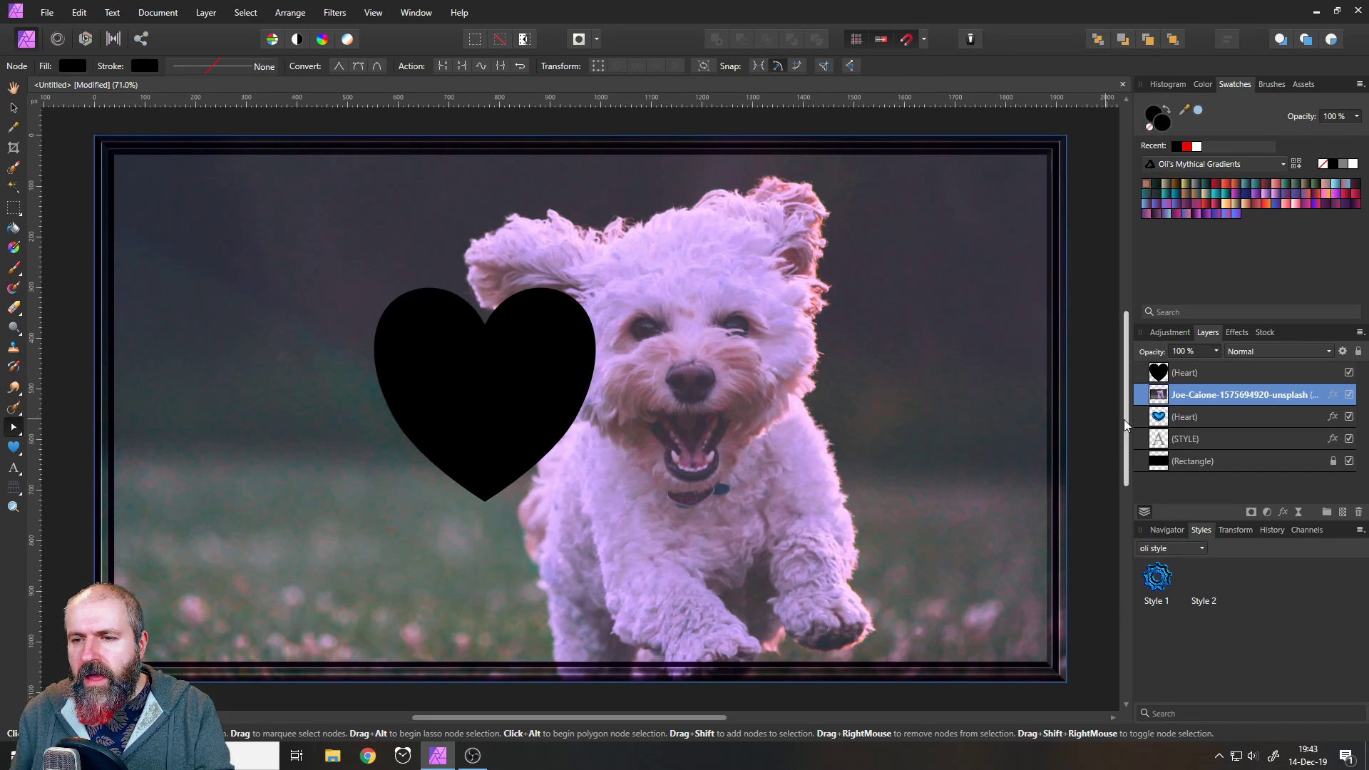
left_click(1163, 371)
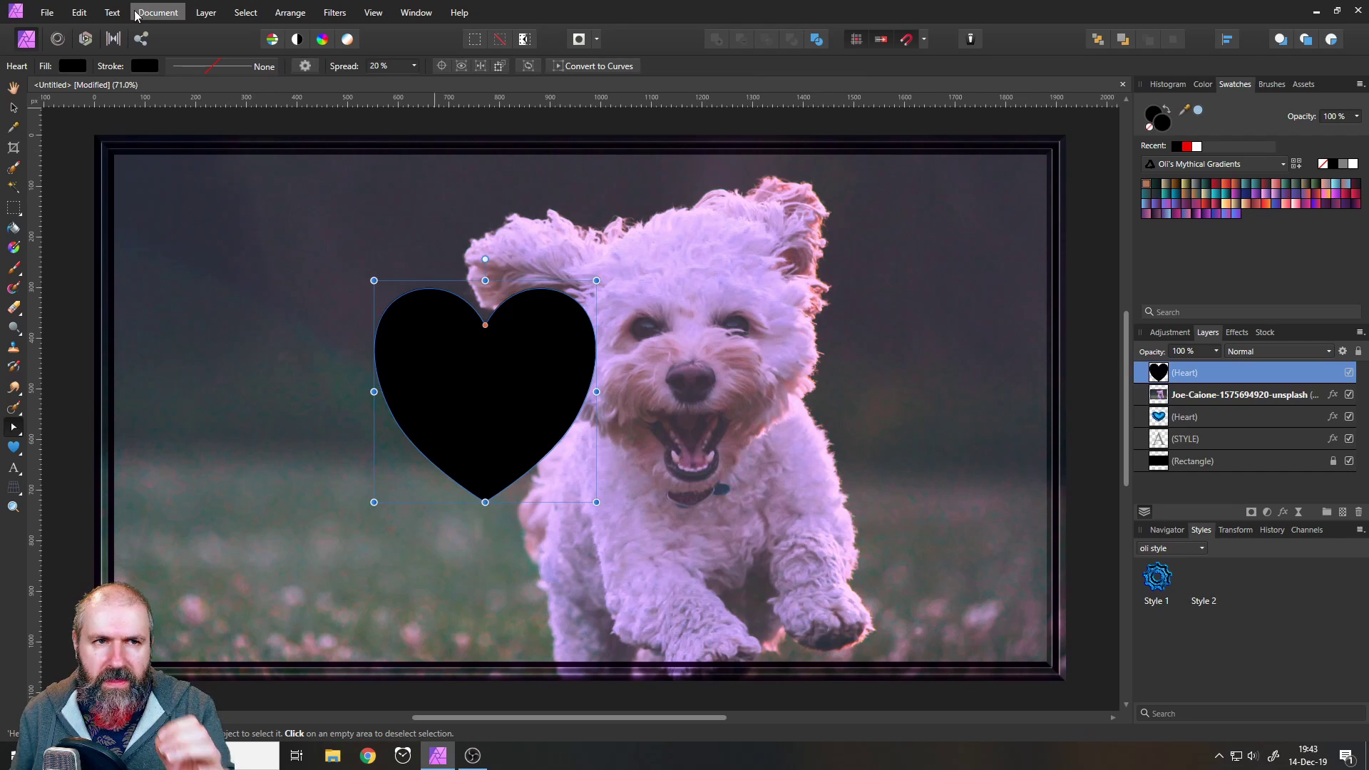
left_click(80, 15)
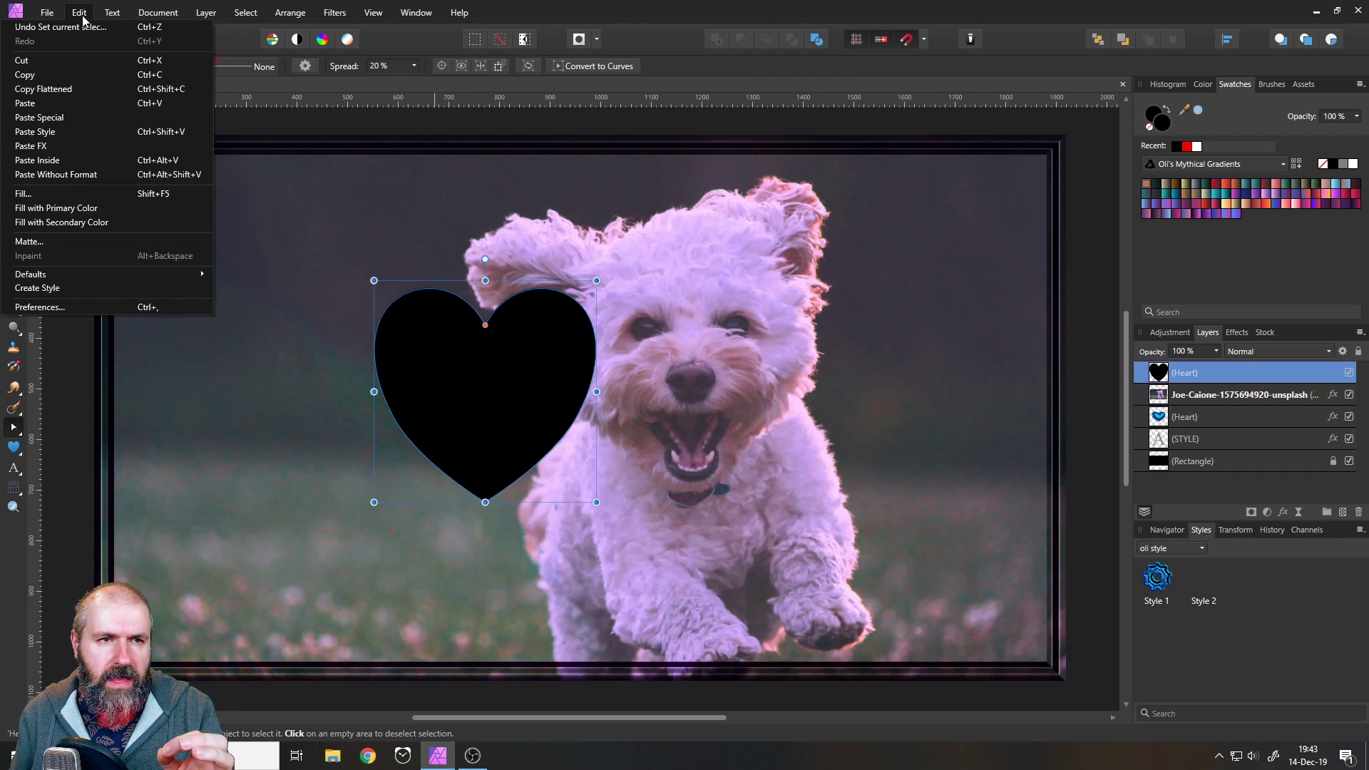
left_click(58, 147)
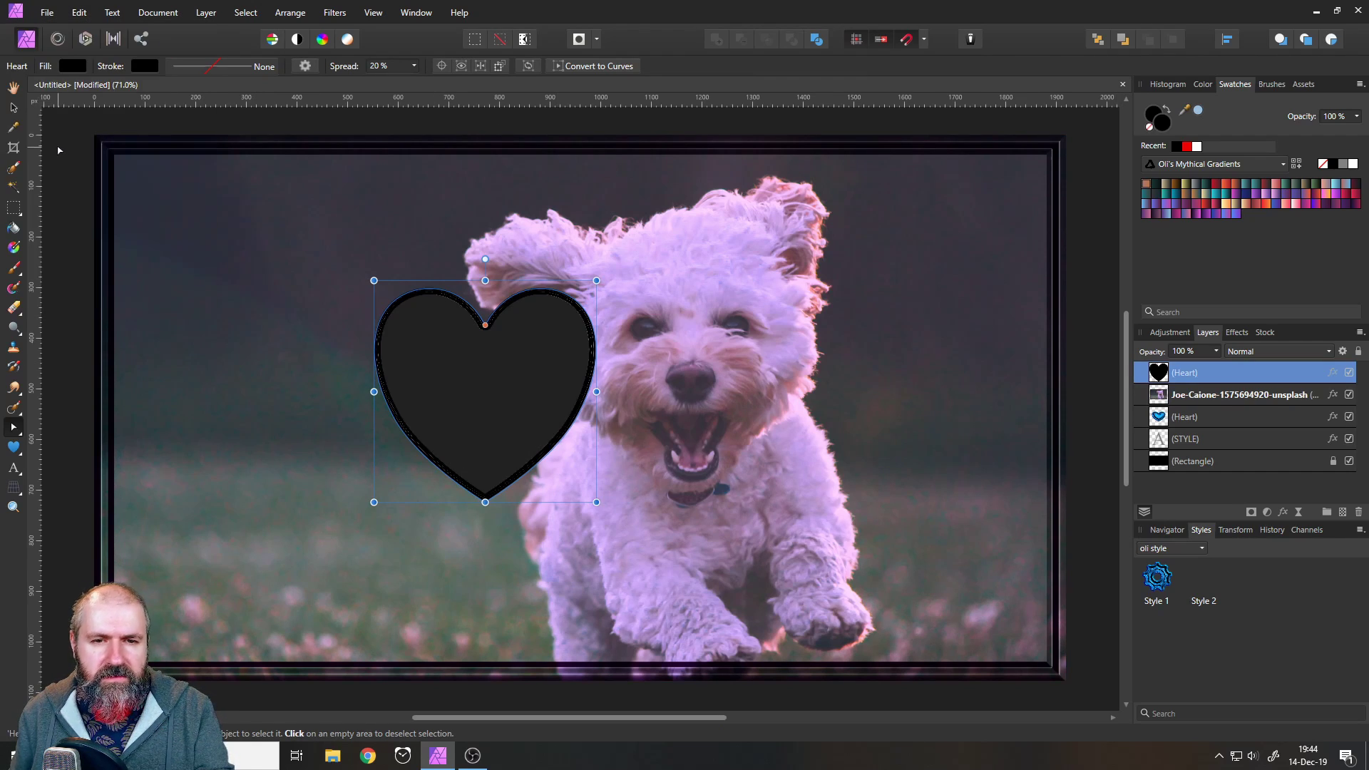
Save the black heart's pasted effects as Style 3.
right_click(508, 366)
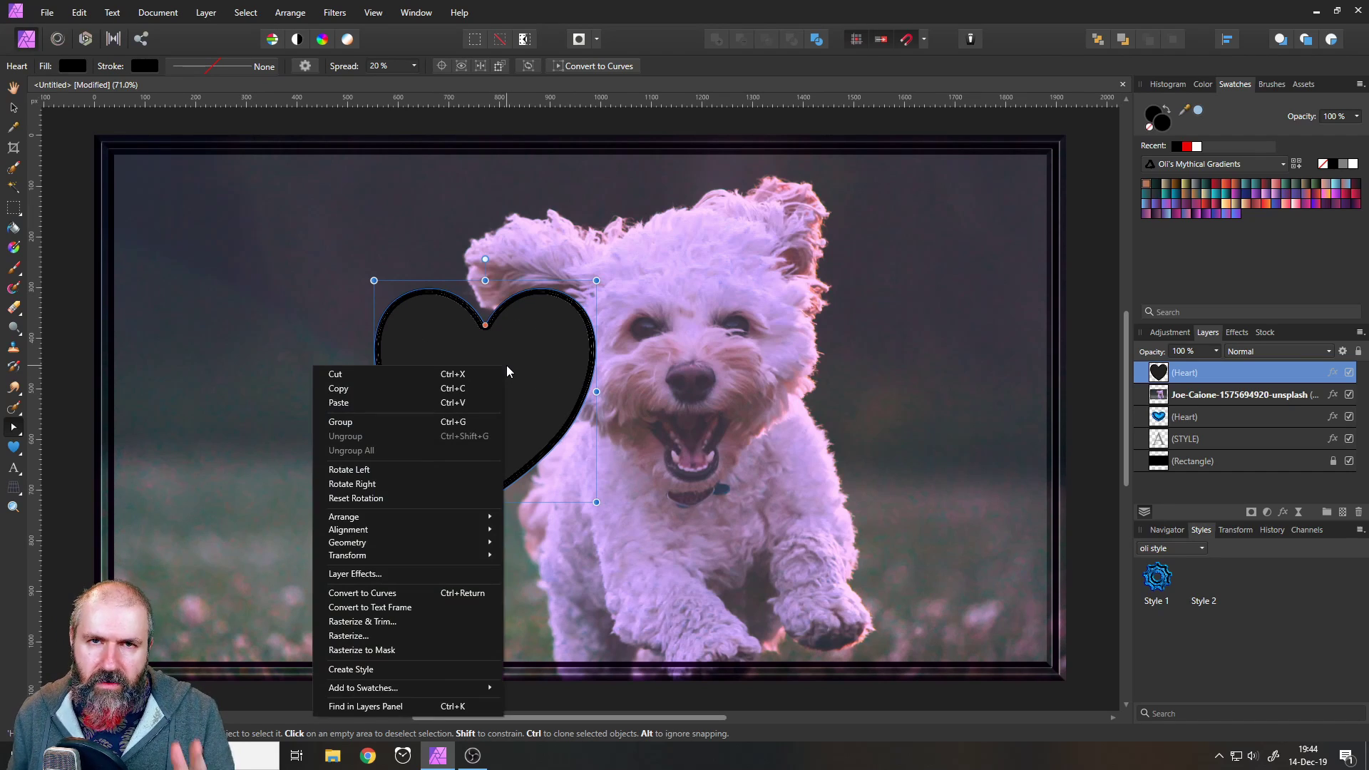
left_click(408, 670)
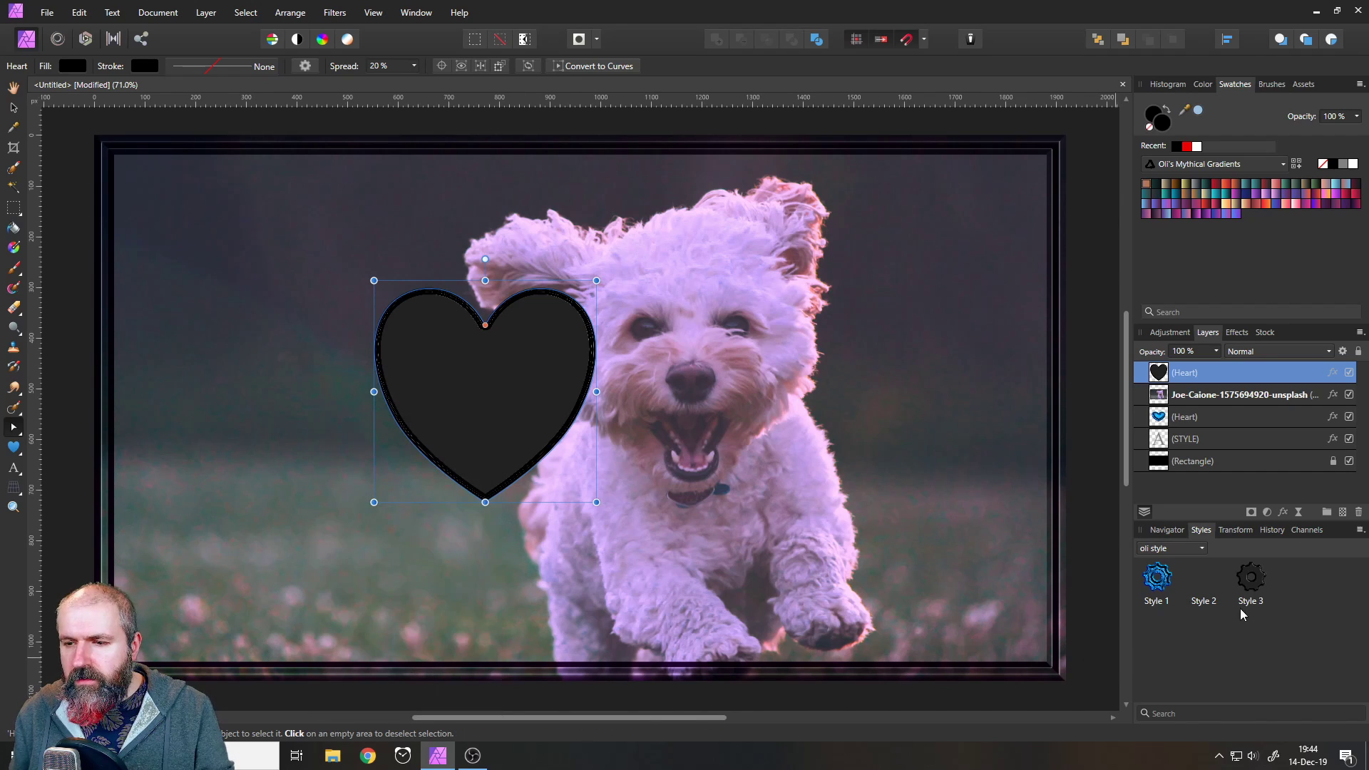